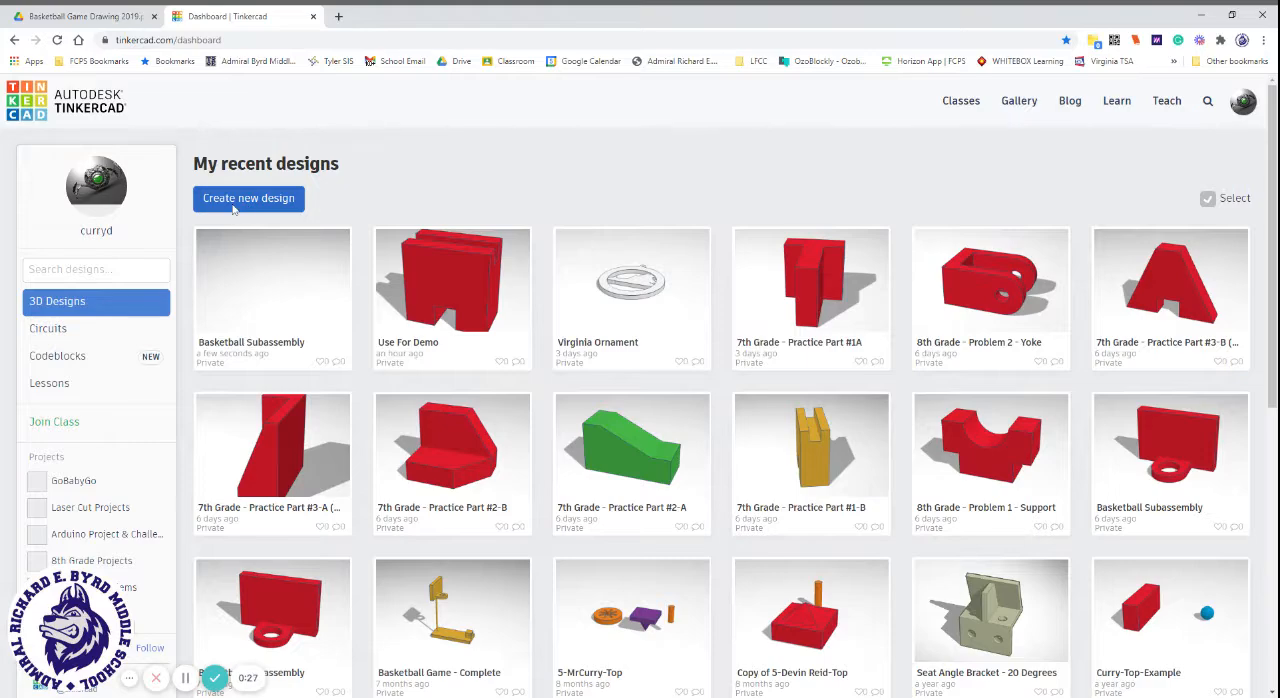
Create a new 3D design and name it Basketball Subassembly.
{"action": "left_click", "coordinate": [234, 205]}
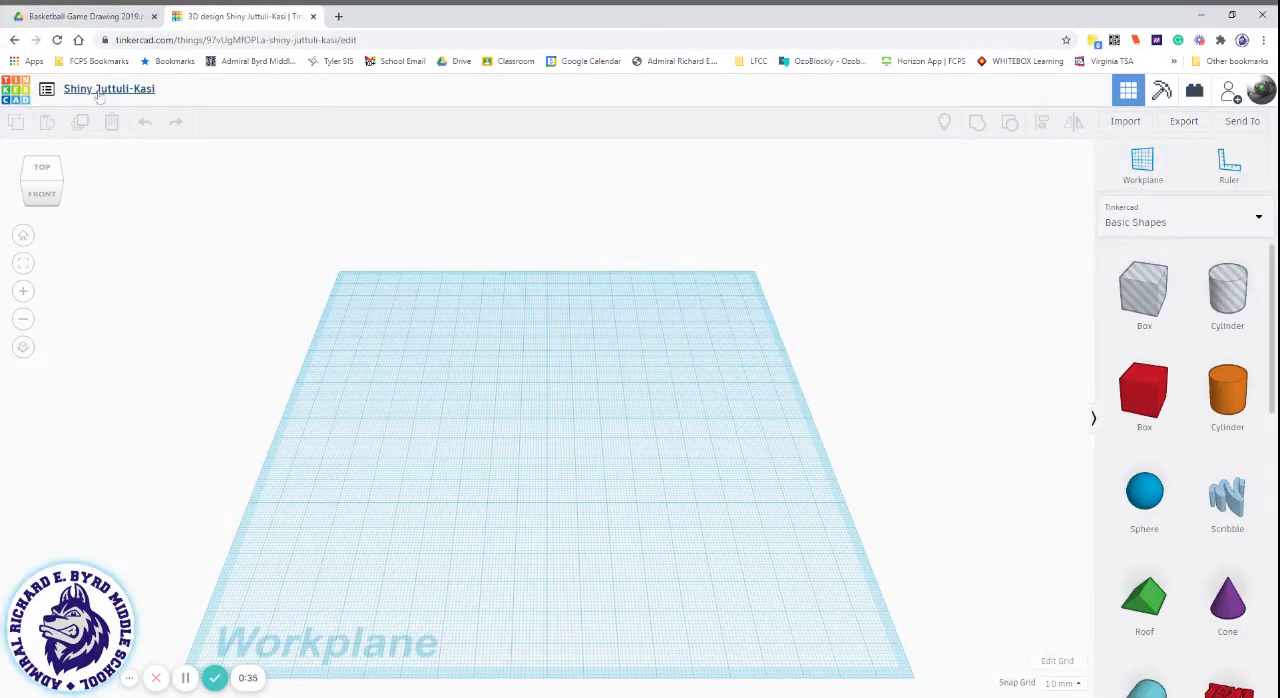
{"action": "left_click", "coordinate": [100, 89]}
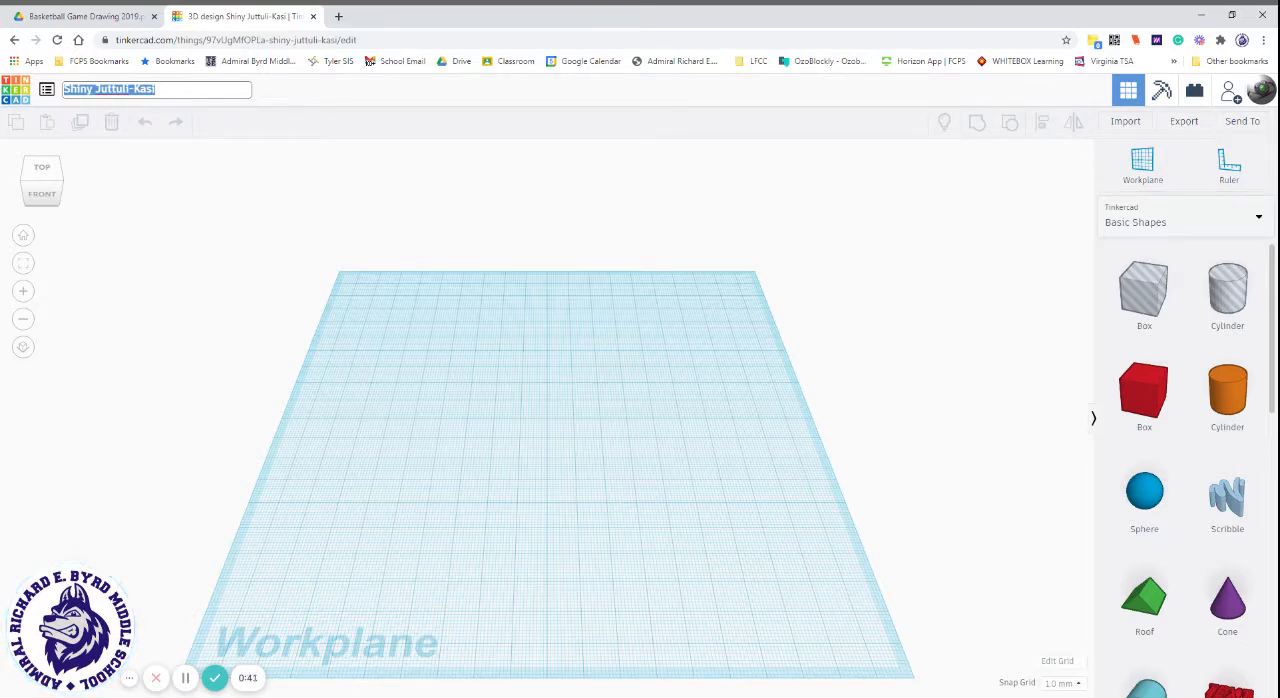
{"action": "type", "text": "B"}
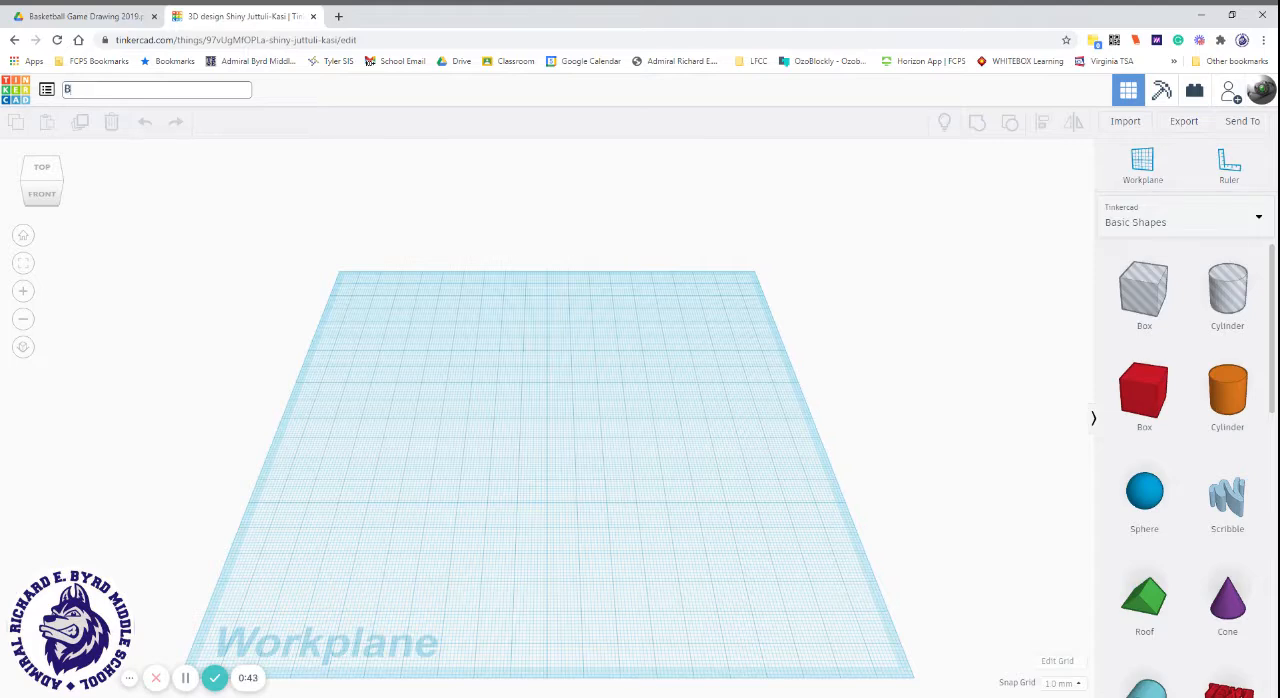
{"action": "type", "text": "asketball Subassembly"}
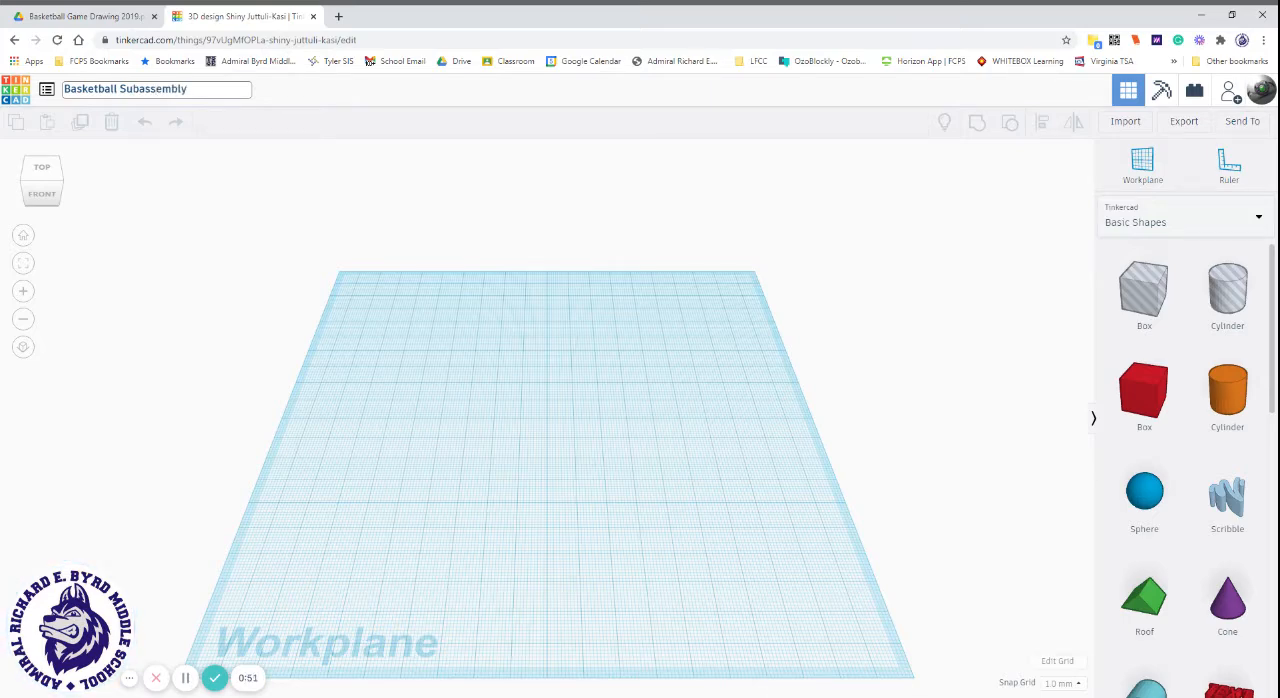
{"action": "left_click", "coordinate": [232, 197]}
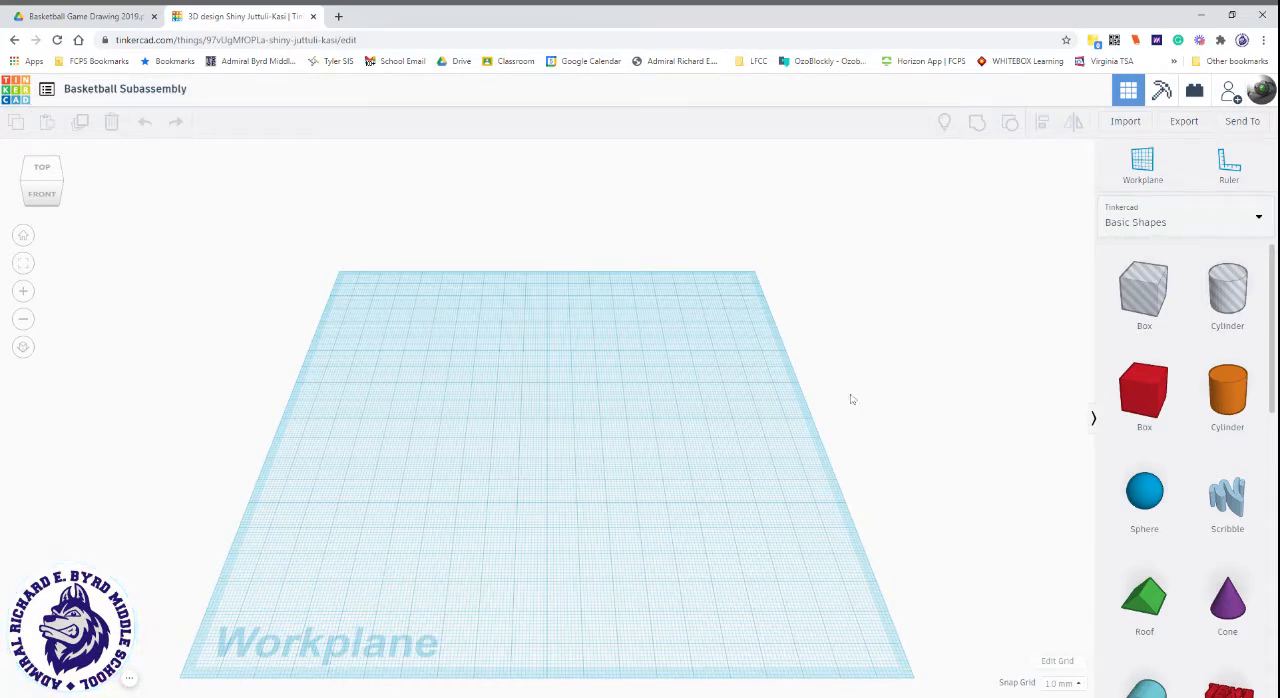
Set the workplane grid units to inches with the Default preset and update the grid.
{"action": "left_click", "coordinate": [1063, 685]}
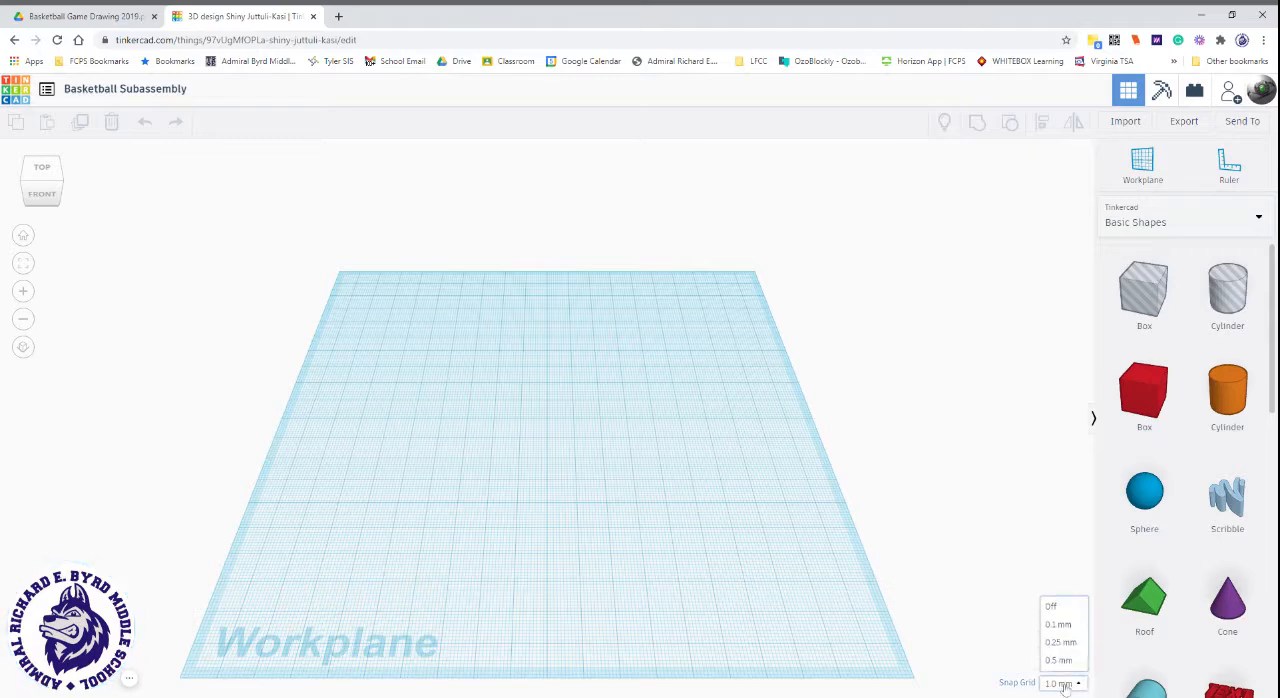
{"action": "left_click", "coordinate": [1065, 686]}
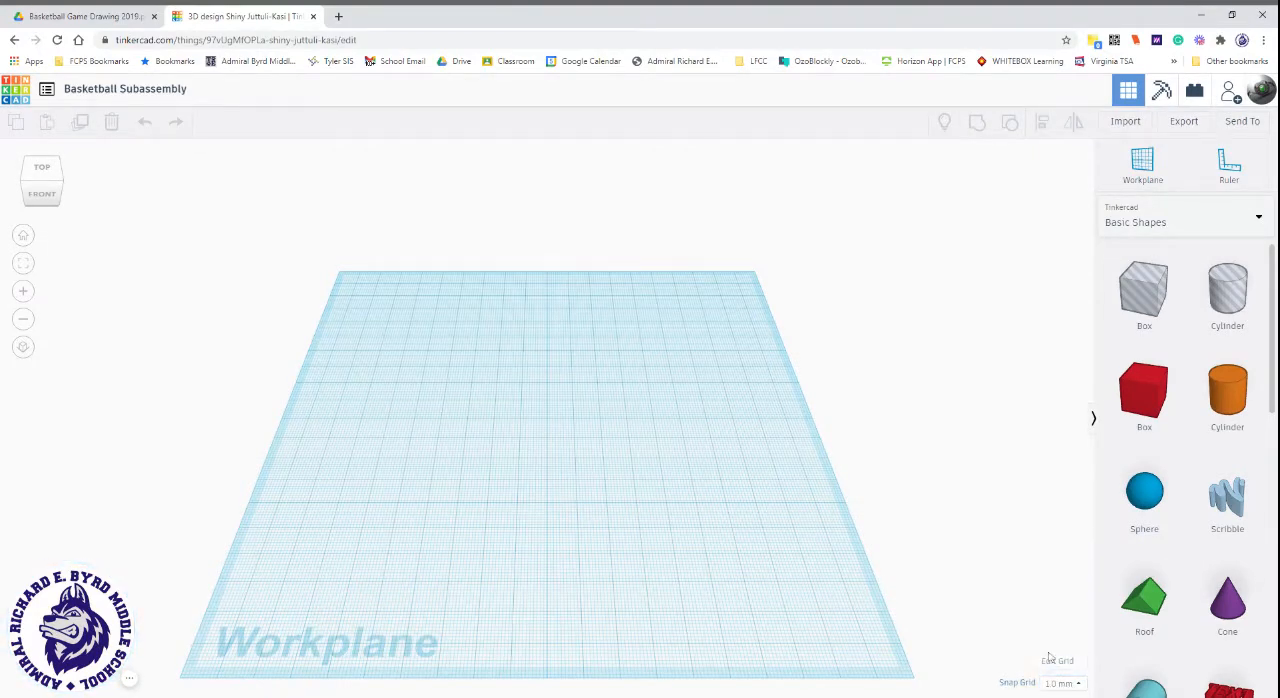
{"action": "left_click", "coordinate": [1066, 663]}
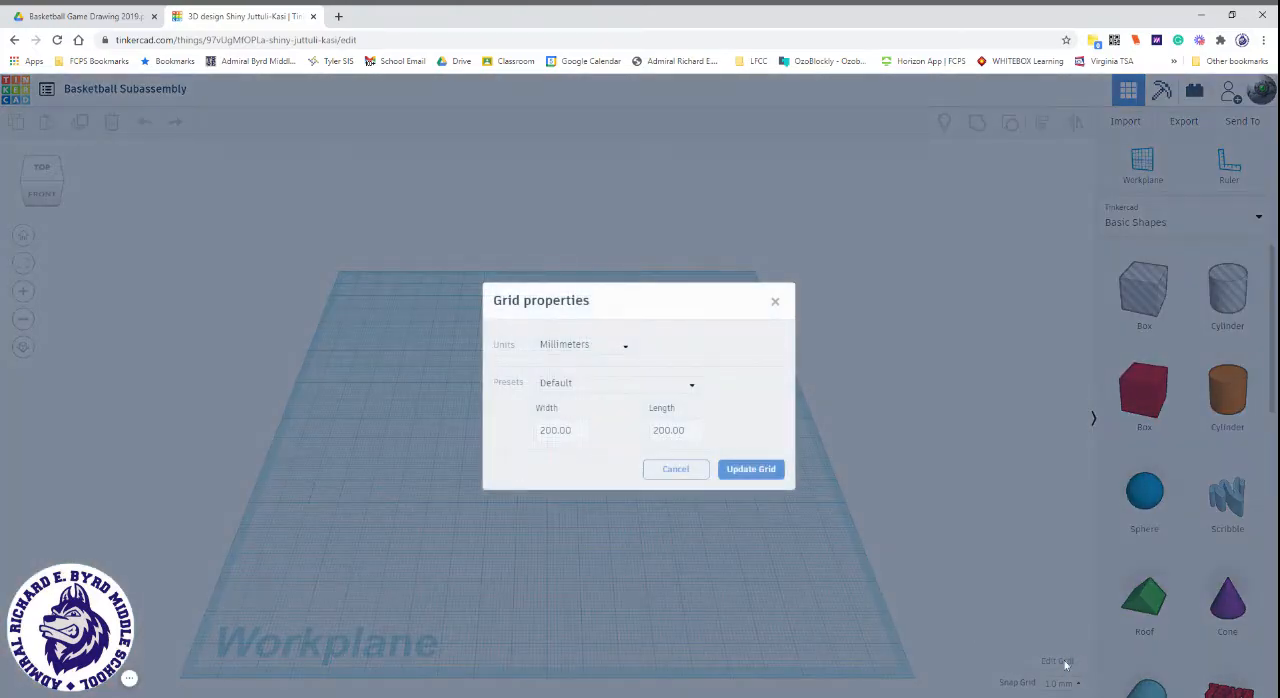
{"action": "left_click", "coordinate": [585, 345]}
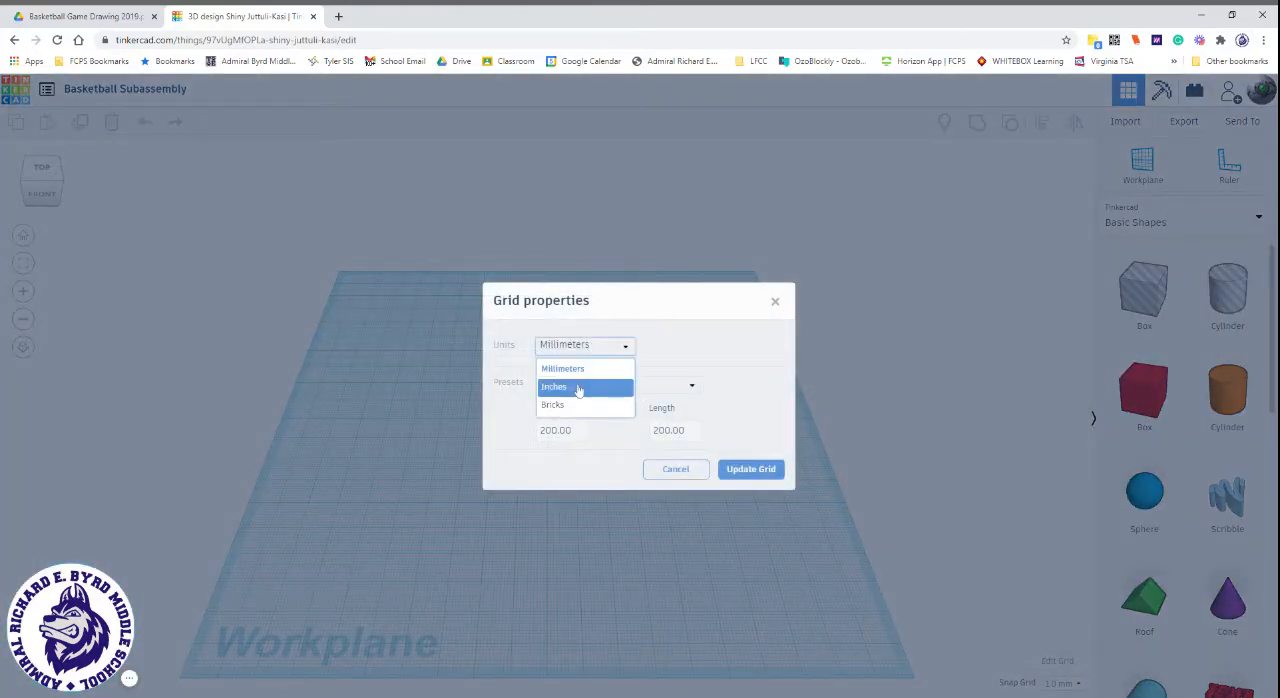
{"action": "left_click", "coordinate": [578, 389]}
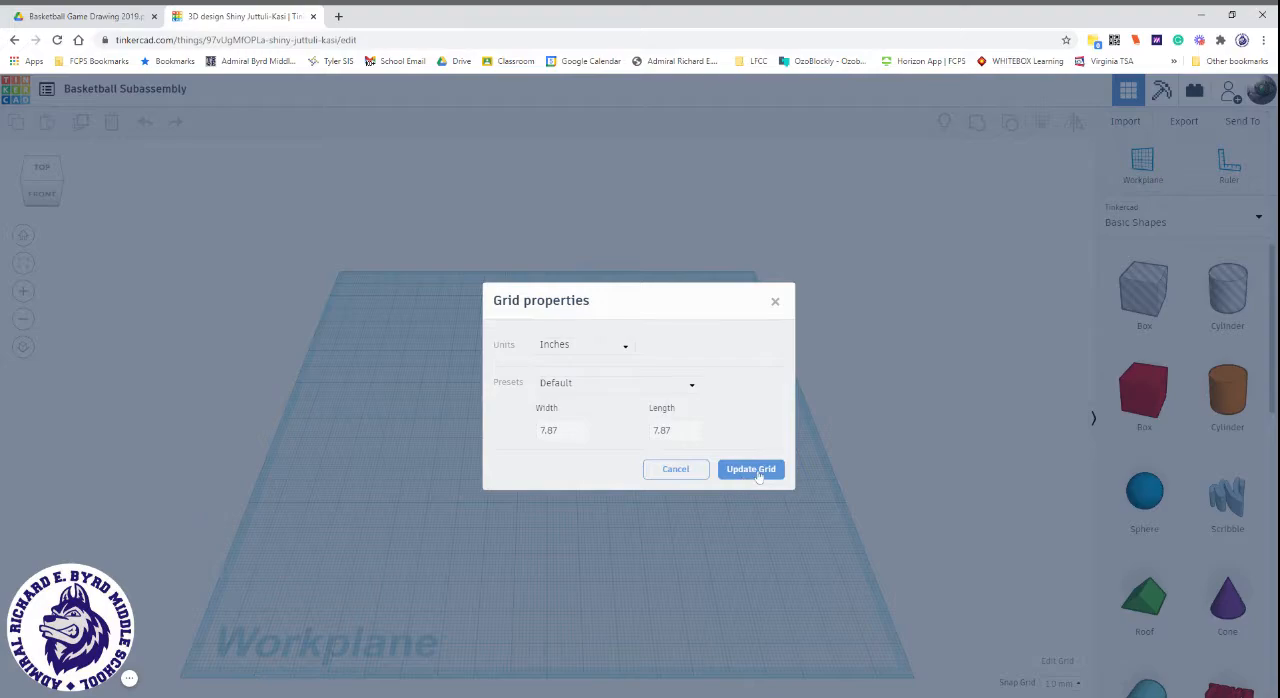
{"action": "left_click", "coordinate": [758, 476]}
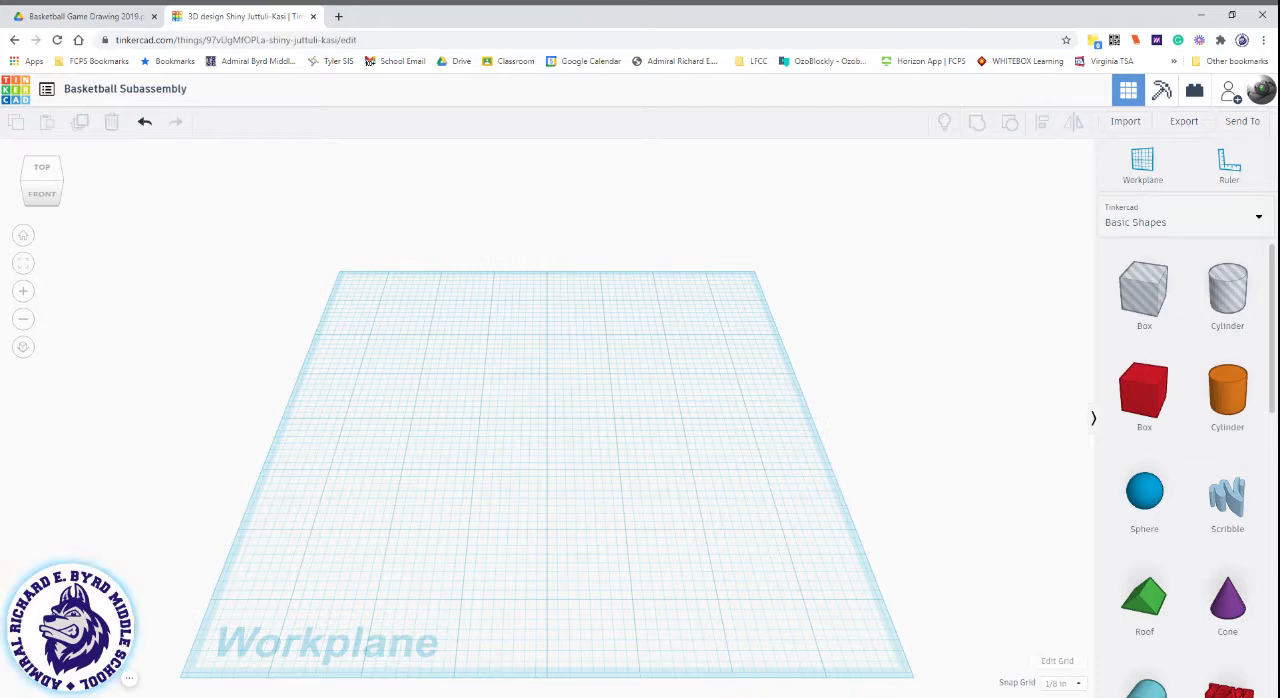
Place a ruler at the workplane's front-left corner and switch to the flat orthographic view.
{"action": "left_click", "coordinate": [1227, 176]}
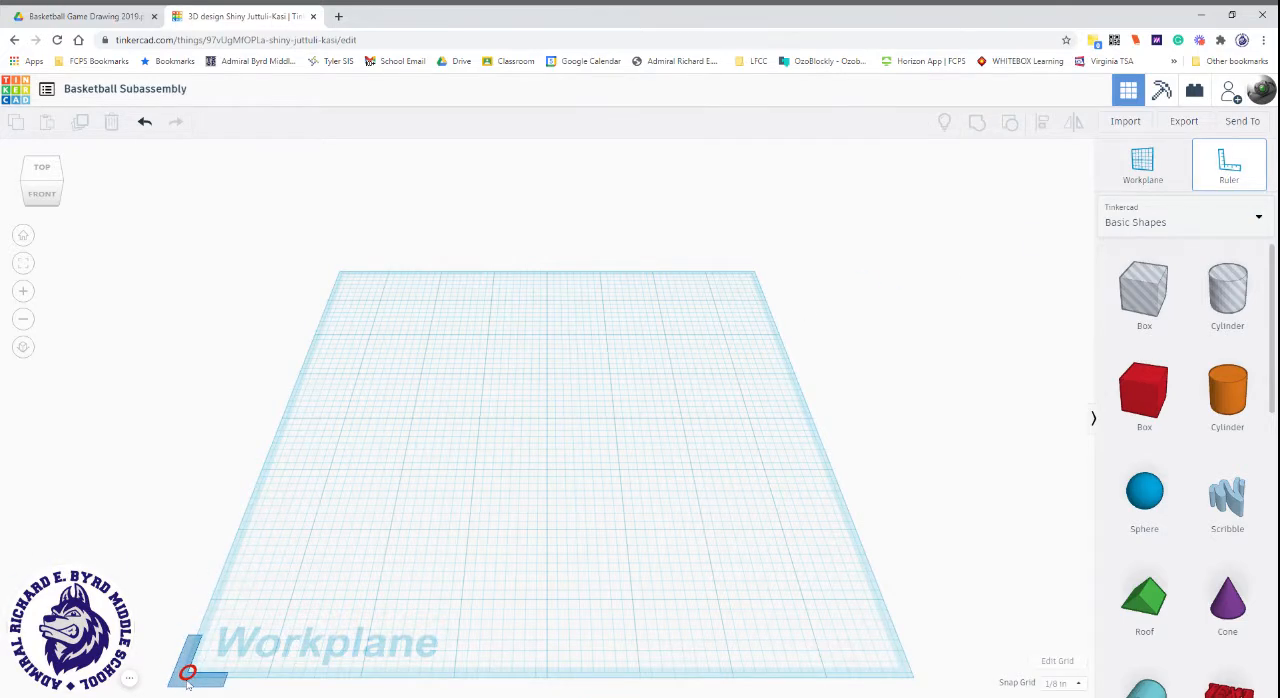
{"action": "left_click", "coordinate": [187, 681]}
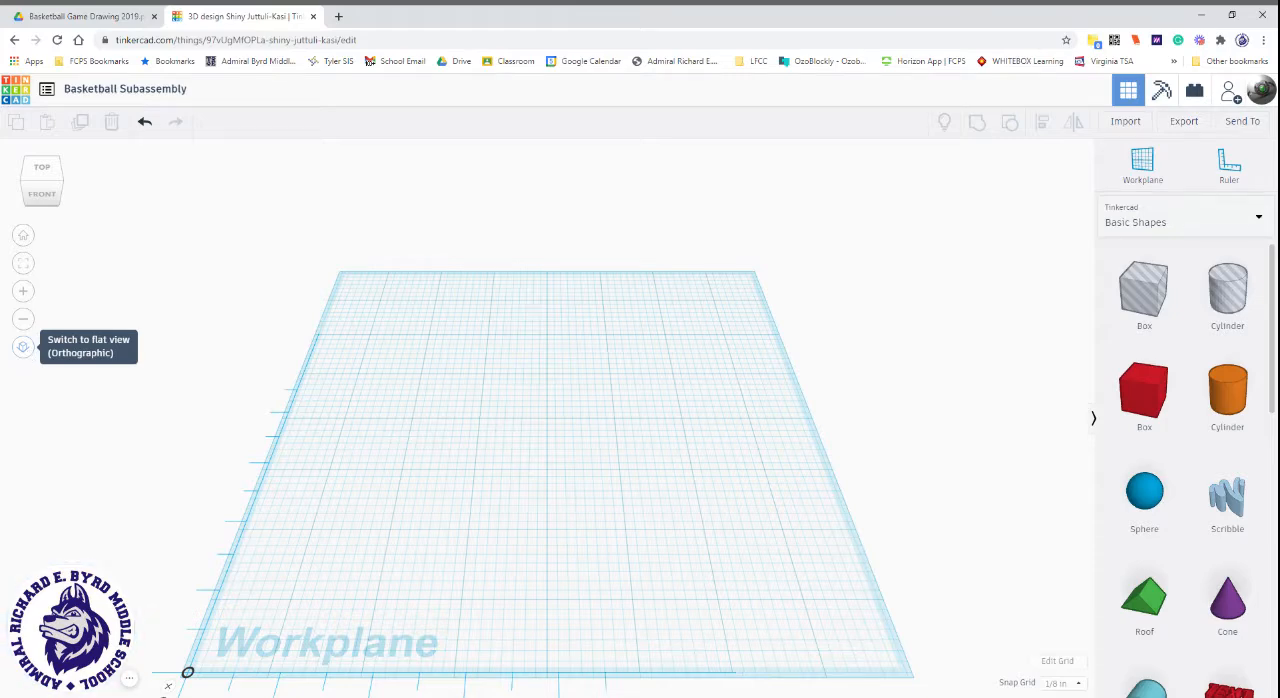
{"action": "left_click", "coordinate": [23, 347]}
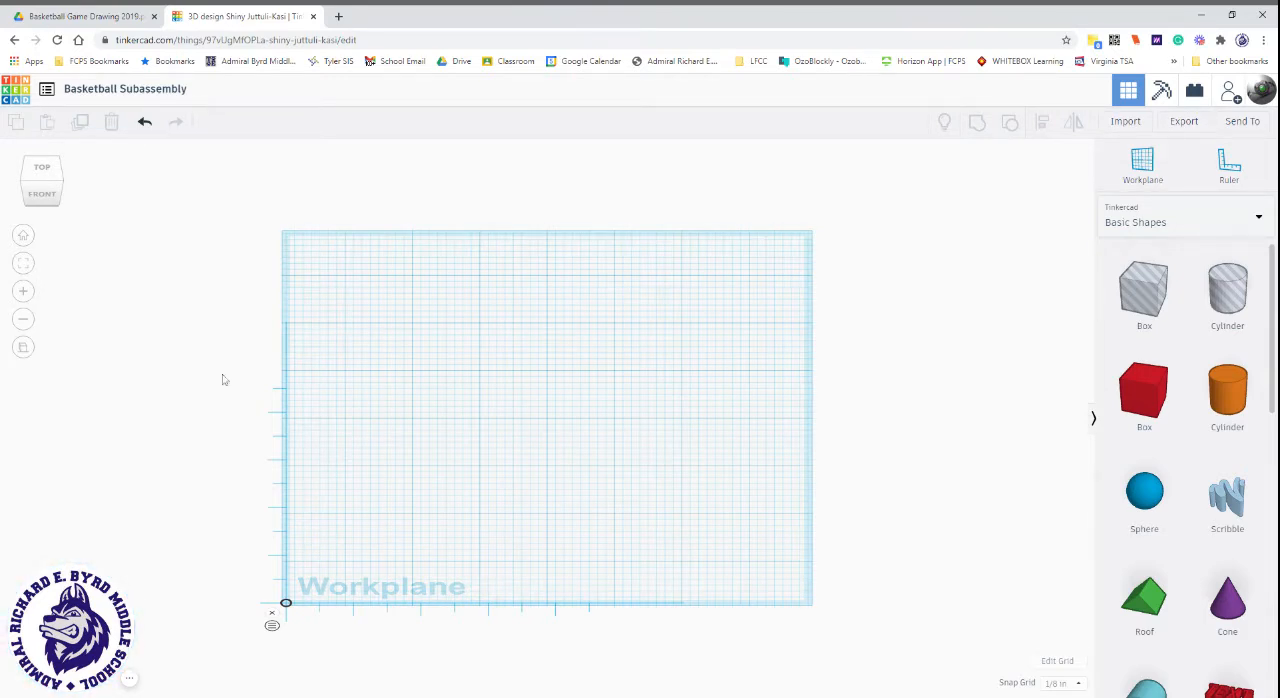
Consult the backboard in the Basketball Game drawing in Google Drive, and place a solid red box near the middle of the Tinkercad workplane.
{"action": "left_click", "coordinate": [66, 14]}
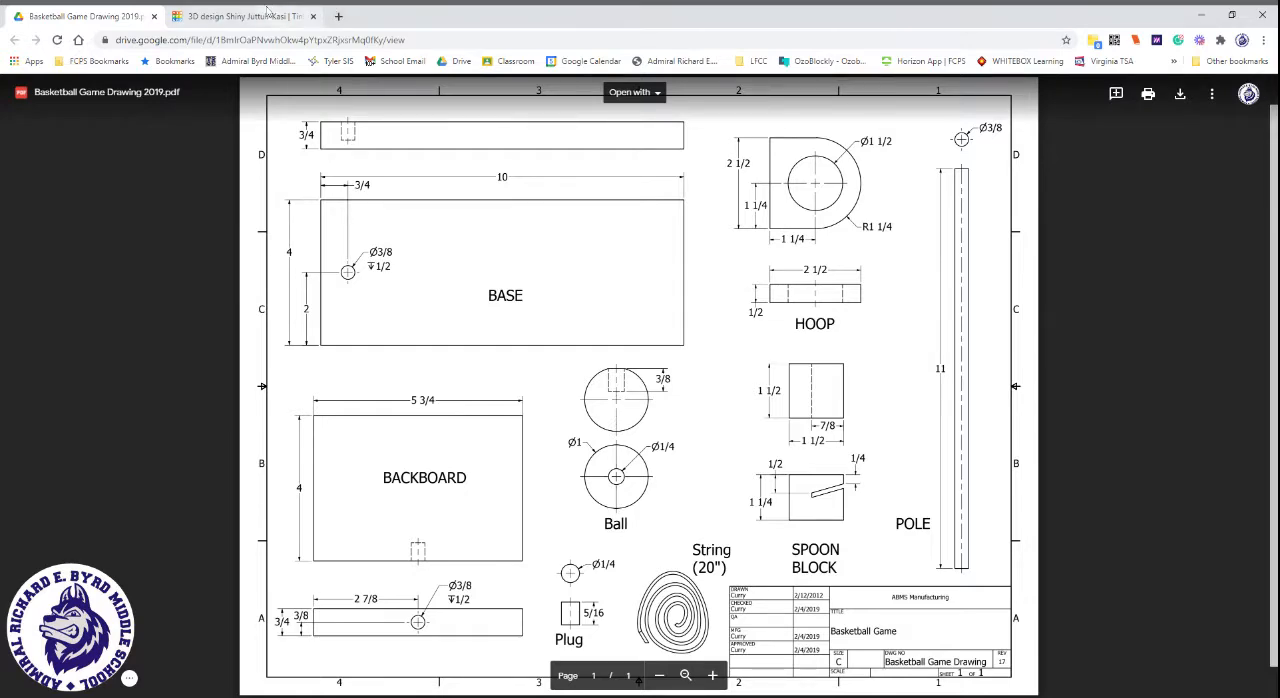
{"action": "left_click", "coordinate": [262, 16]}
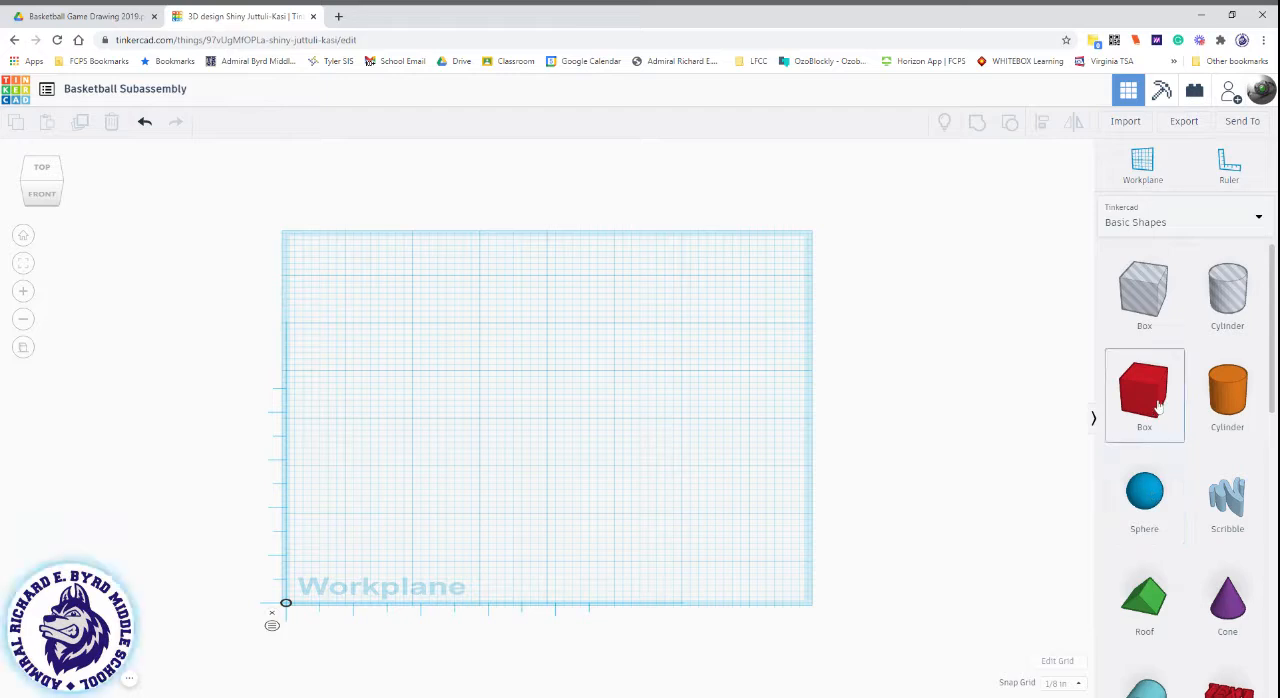
{"action": "left_click_drag", "start_coordinate": [1158, 405], "coordinate": [536, 399]}
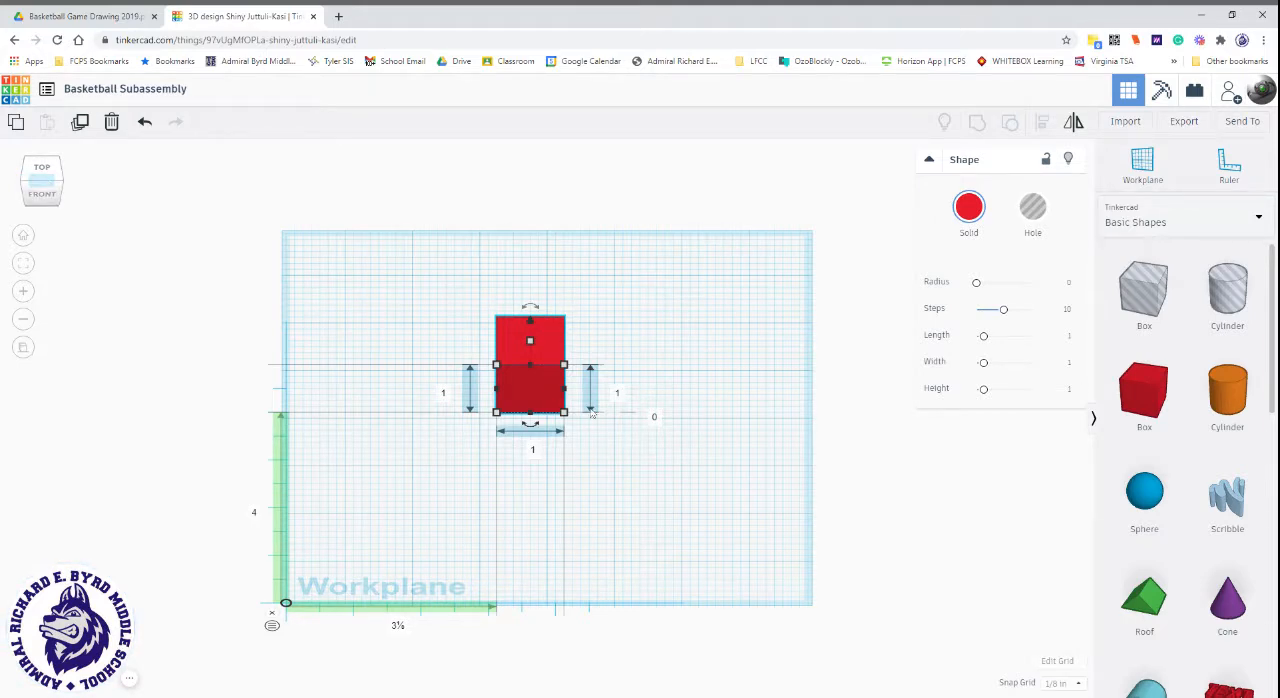
{"action": "left_click", "coordinate": [27, 188]}
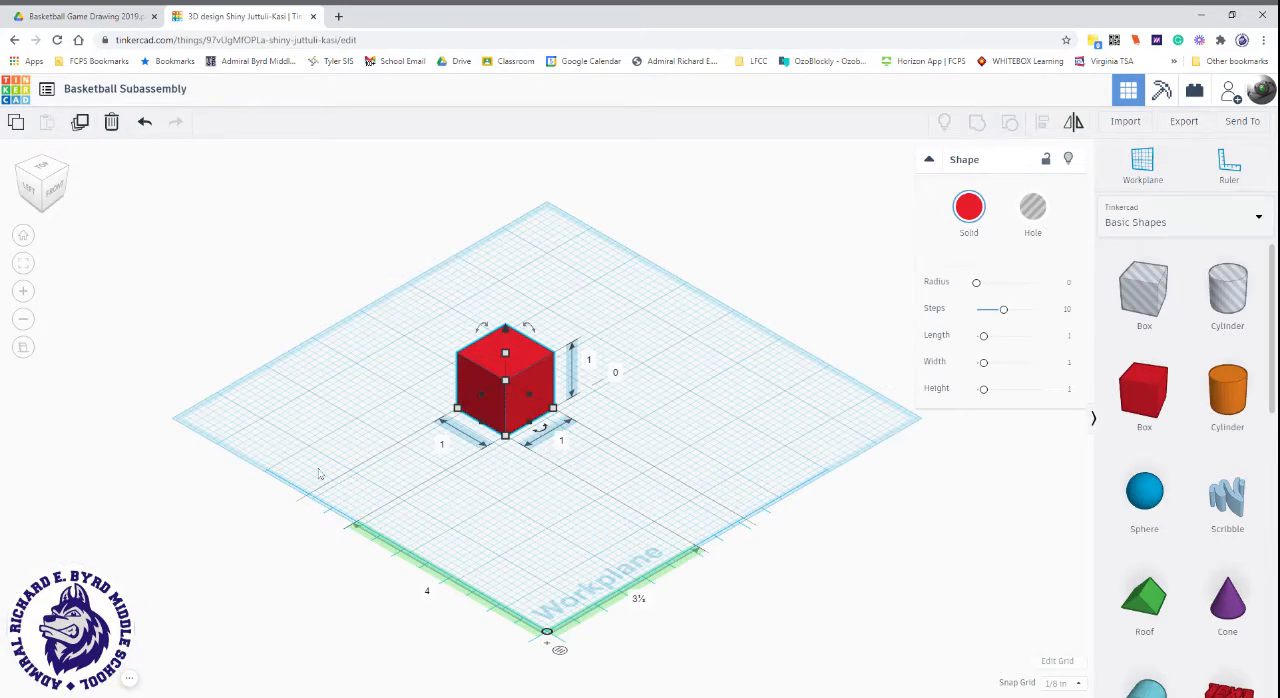
{"action": "left_click", "coordinate": [68, 172]}
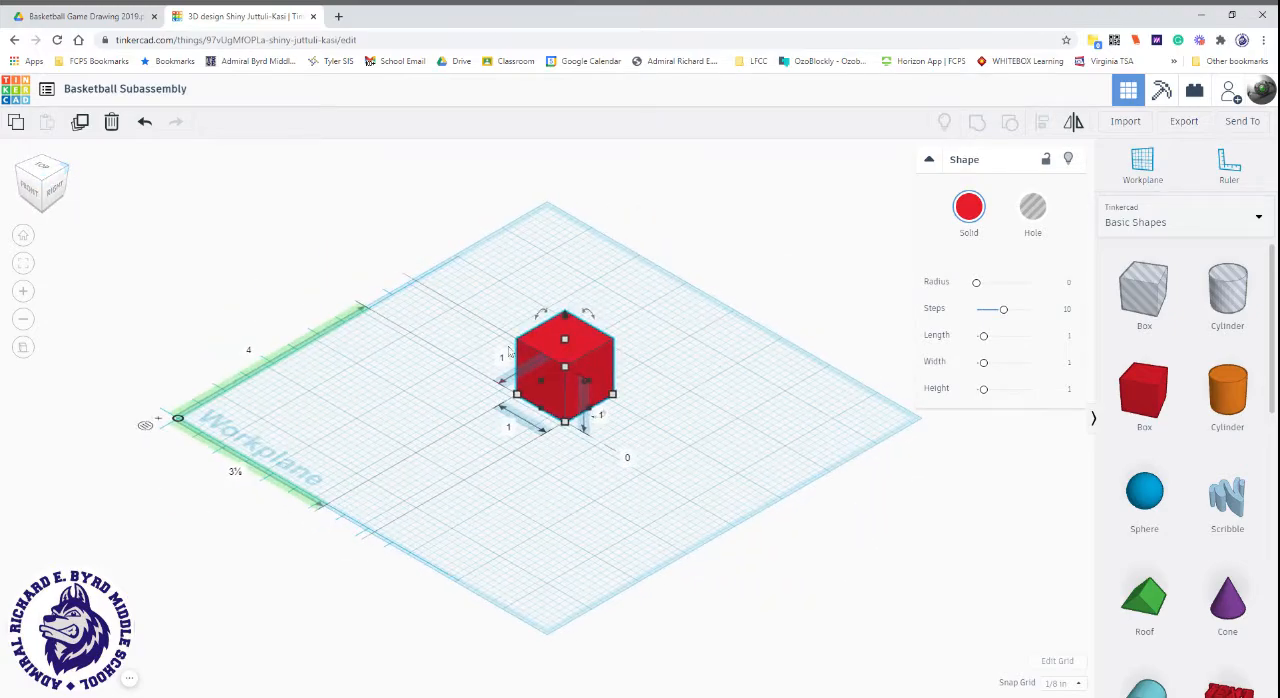
{"action": "left_click", "coordinate": [24, 173]}
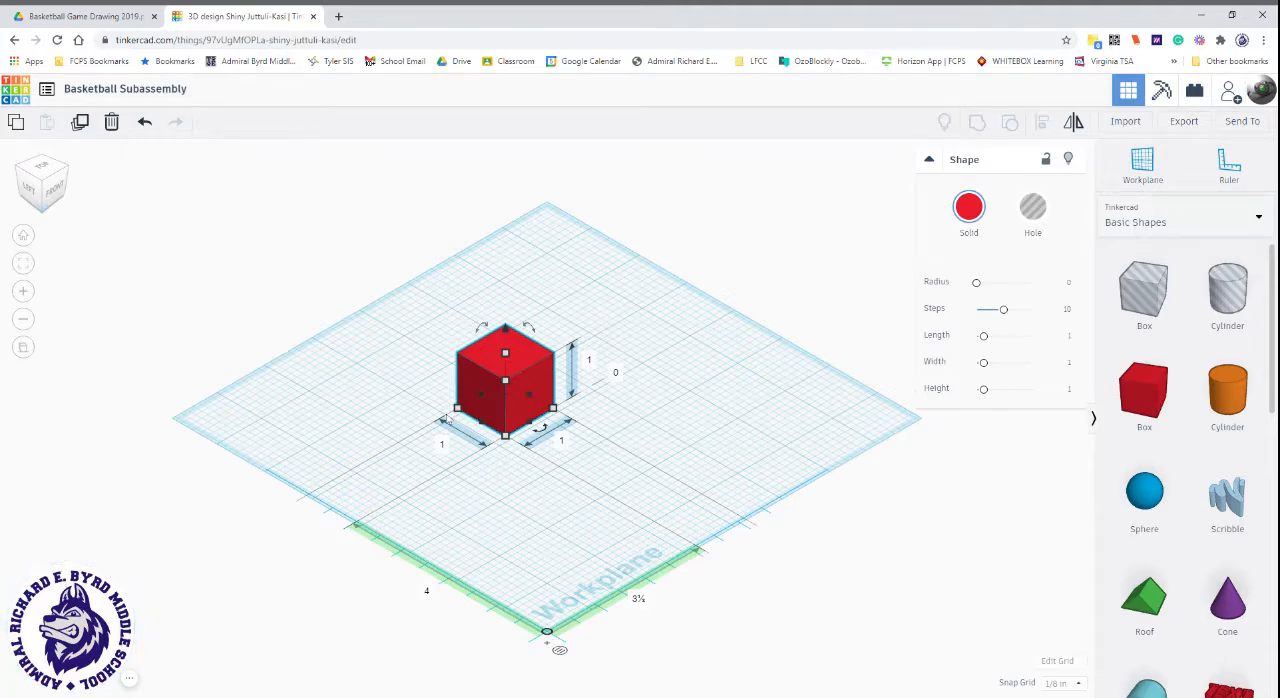
Set the box's thickness to 3/4 inch and its length along the front to 5.75 inches.
{"action": "left_click", "coordinate": [441, 447]}
{"action": "key", "text": "BackSpace"}
{"action": "key", "text": "Return"}
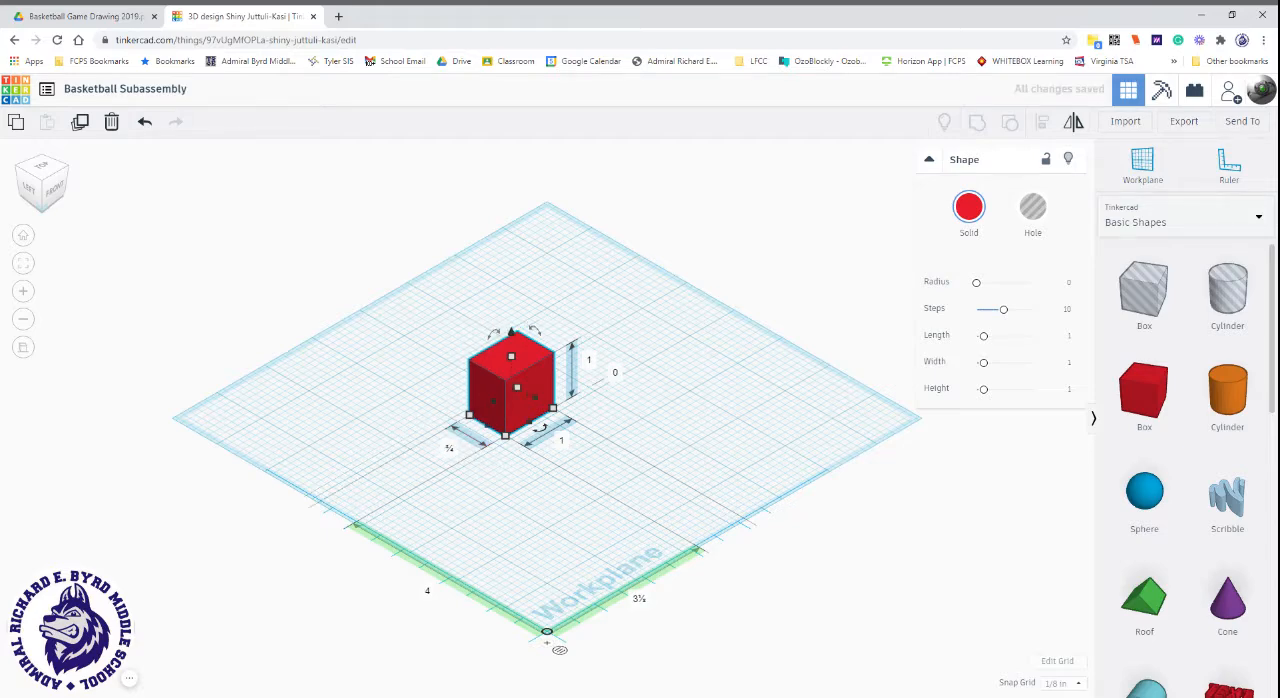
{"action": "left_click", "coordinate": [563, 443]}
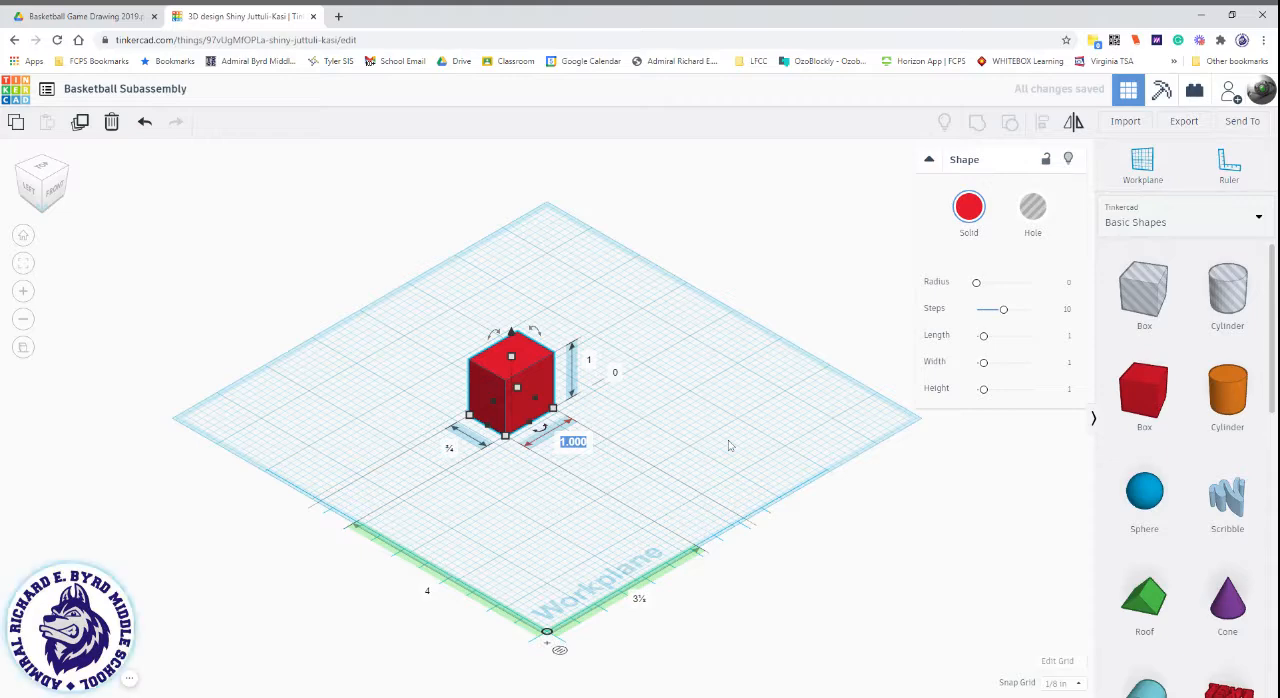
{"action": "type", "text": "5.75"}
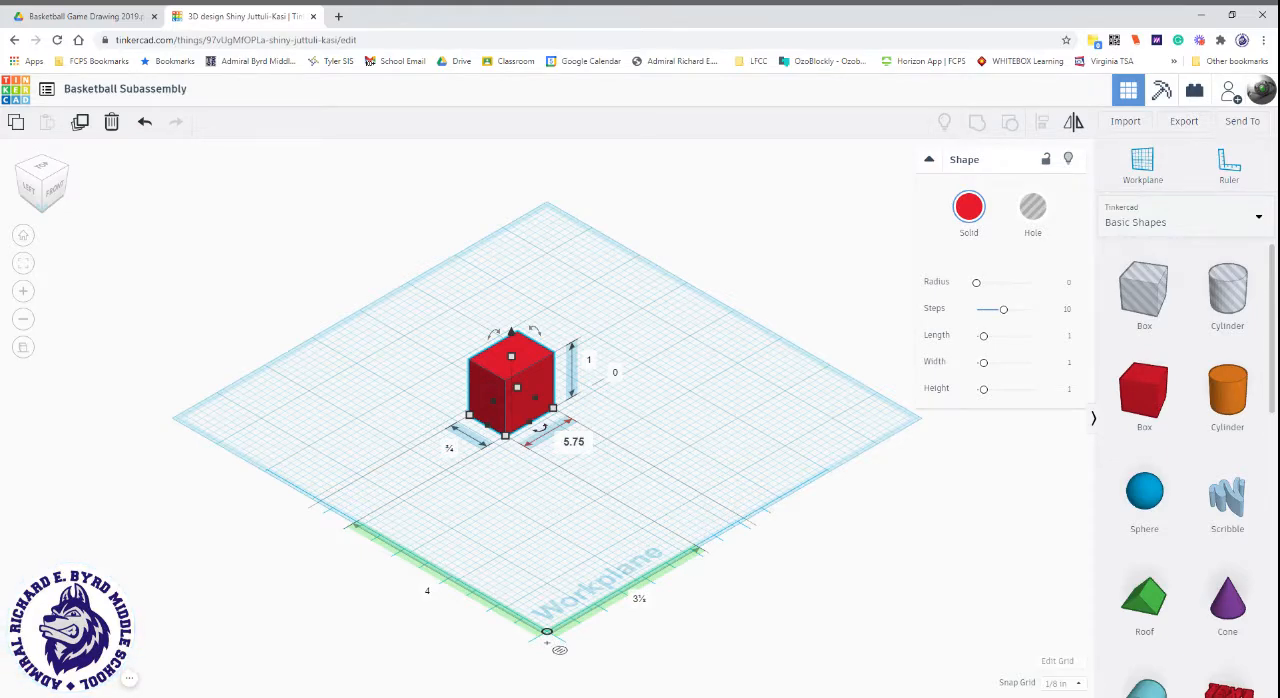
{"action": "key", "text": "Return"}
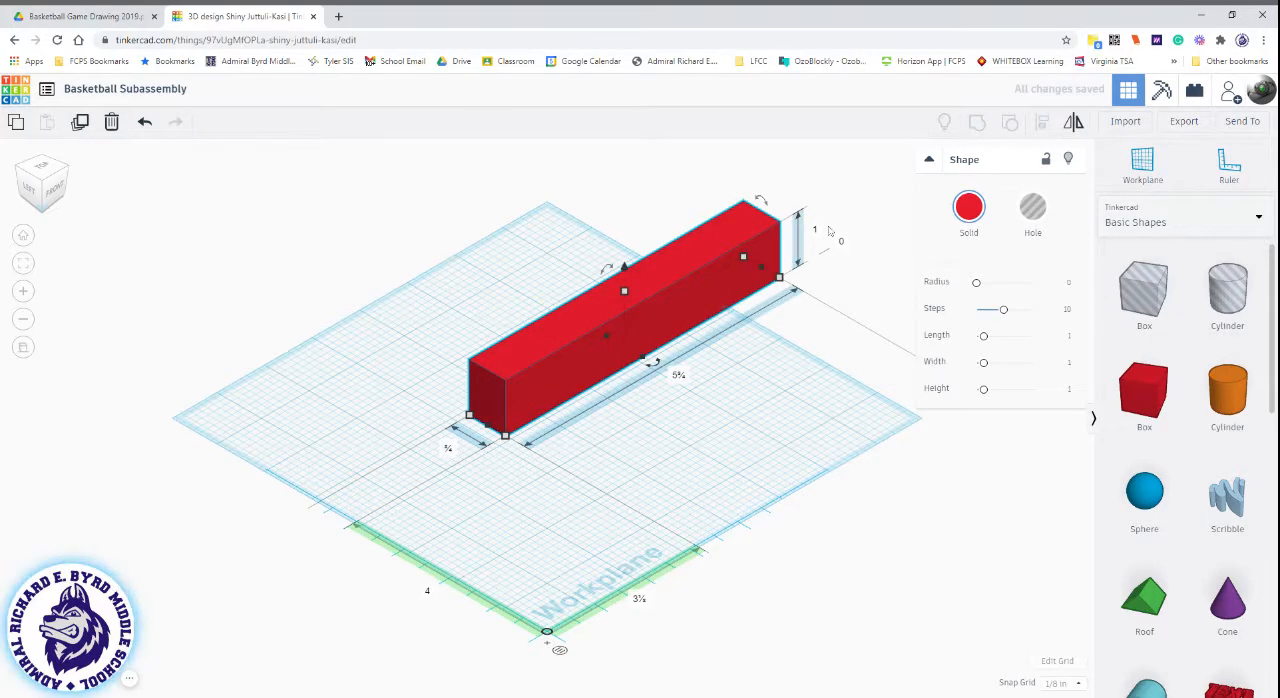
Move the box to about 3/4 inch across and 3 7/8 inches back from the ruler origin, and set its height to 4 inches.
{"action": "left_click_drag", "start_coordinate": [699, 299], "coordinate": [589, 373]}
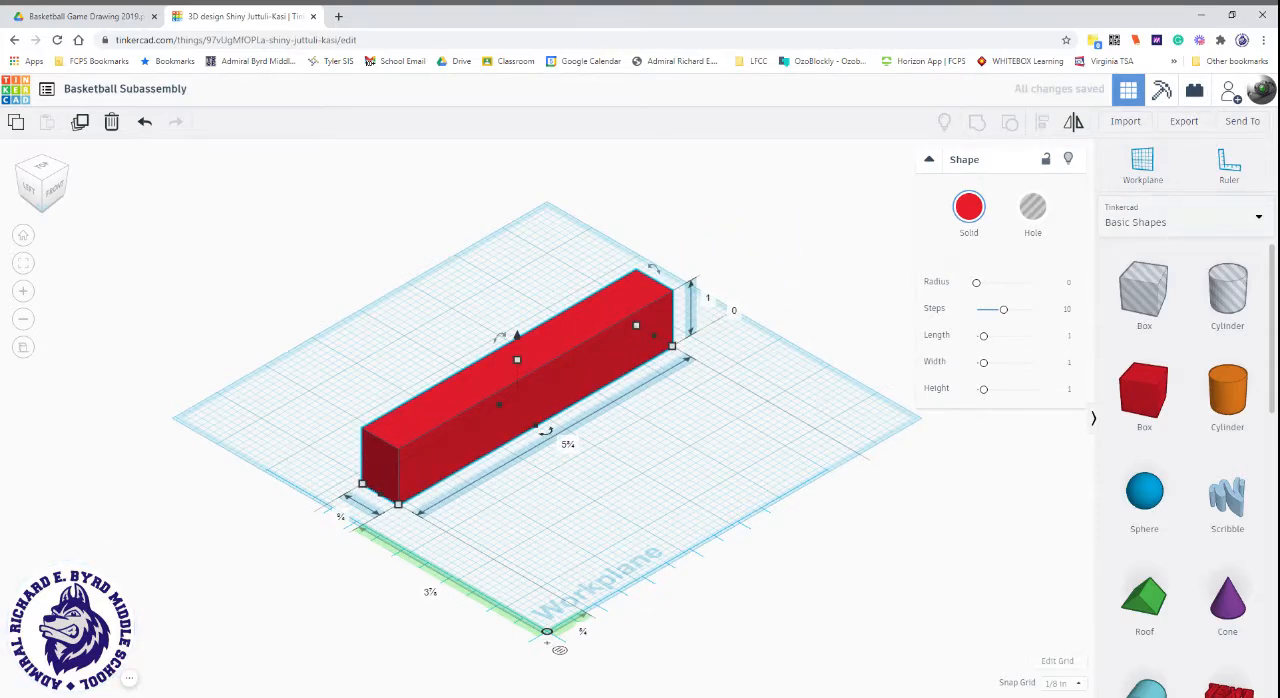
{"action": "left_click", "coordinate": [710, 298]}
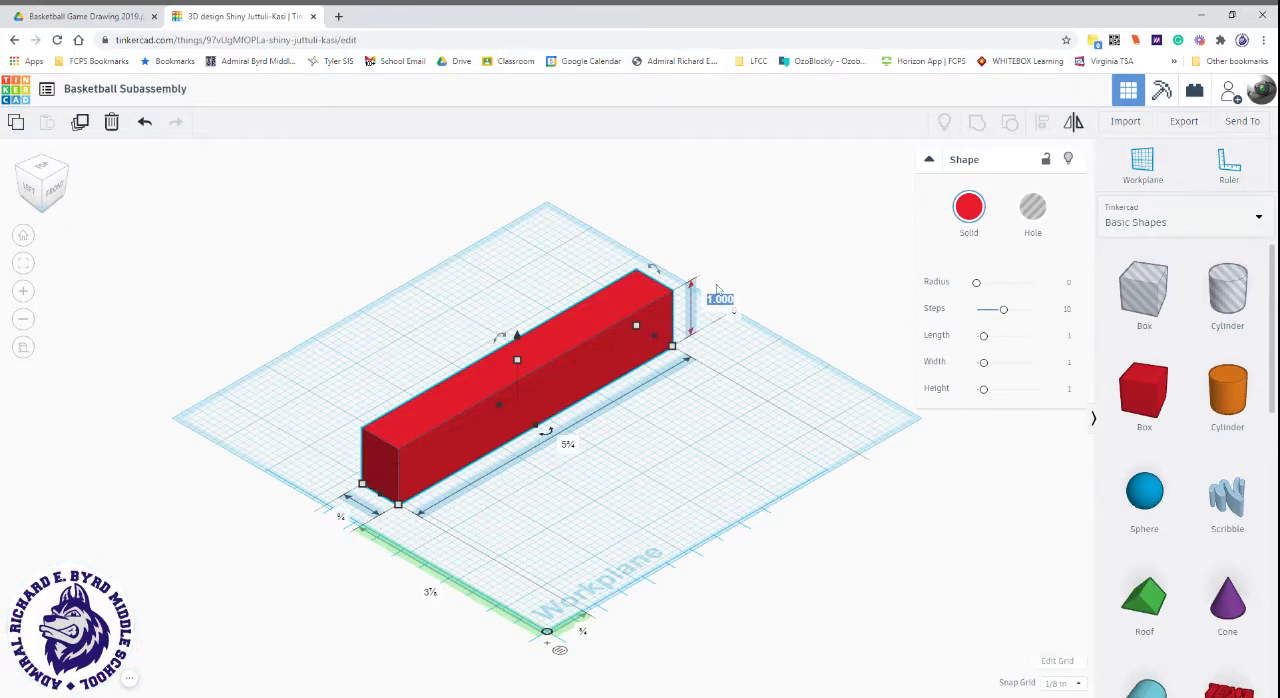
{"action": "type", "text": "4"}
{"action": "key", "text": "Return"}
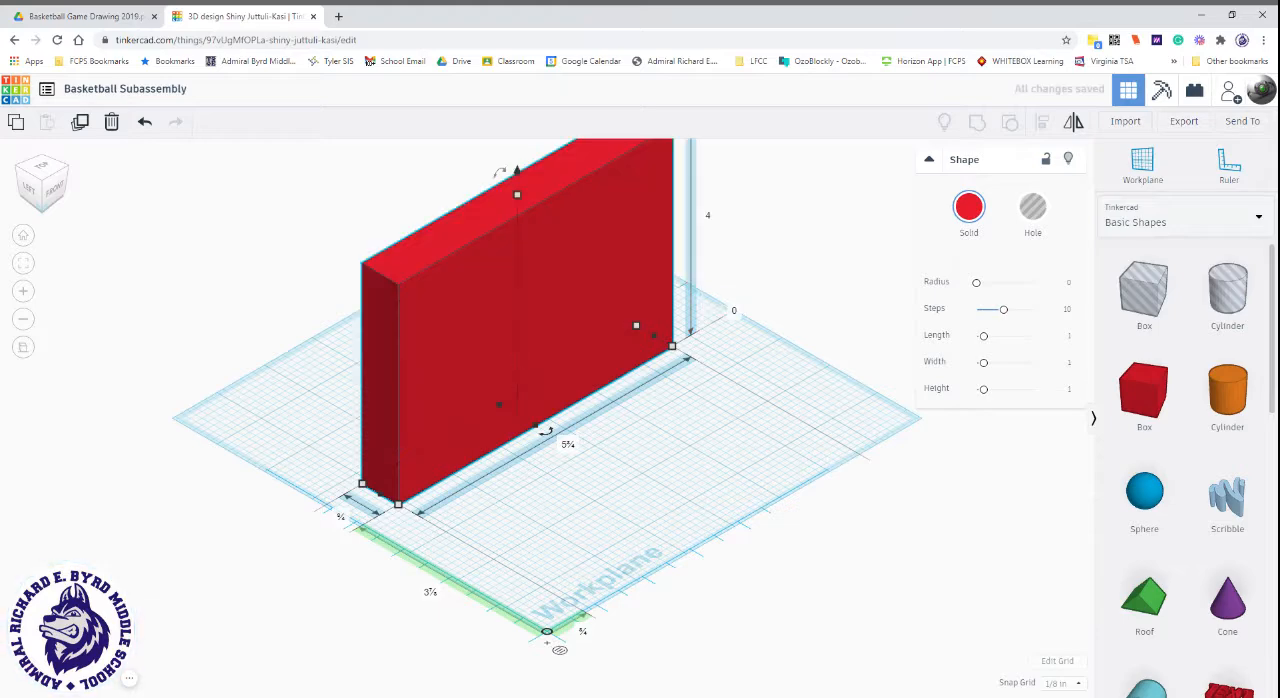
Raise the box 1 inch above the workplane and drop it back onto the workplane.
{"action": "left_click", "coordinate": [738, 315]}
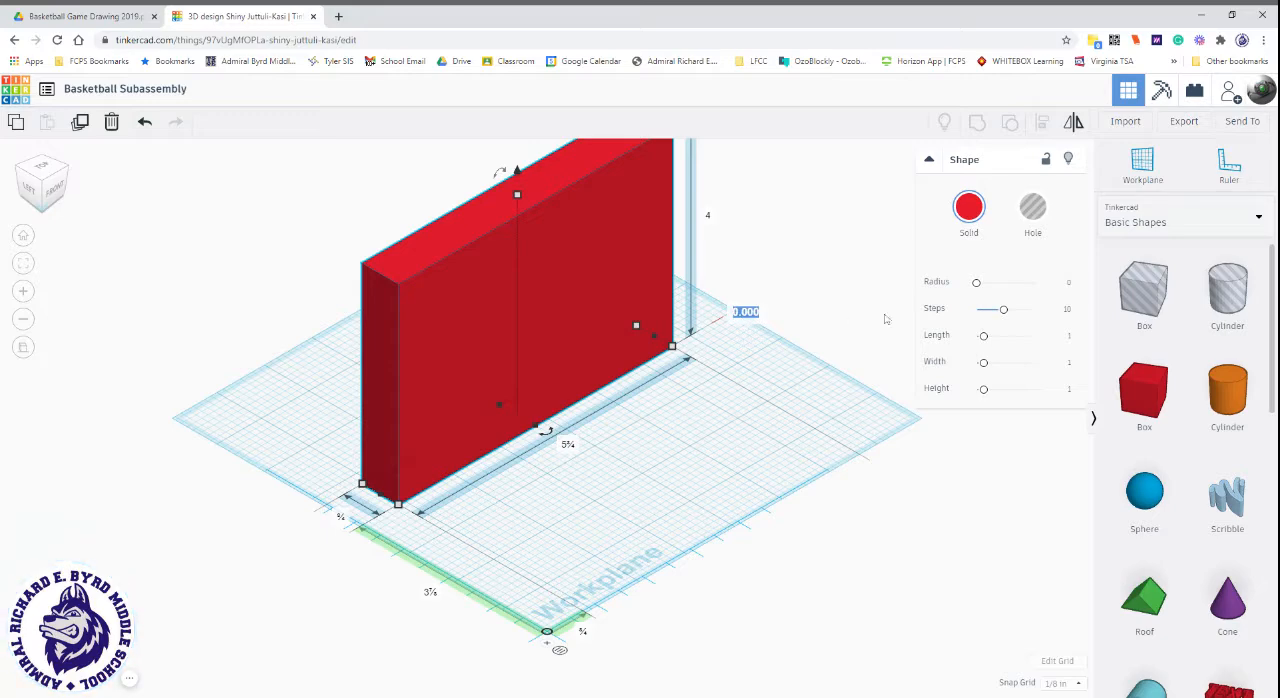
{"action": "type", "text": "1"}
{"action": "key", "text": "Return"}
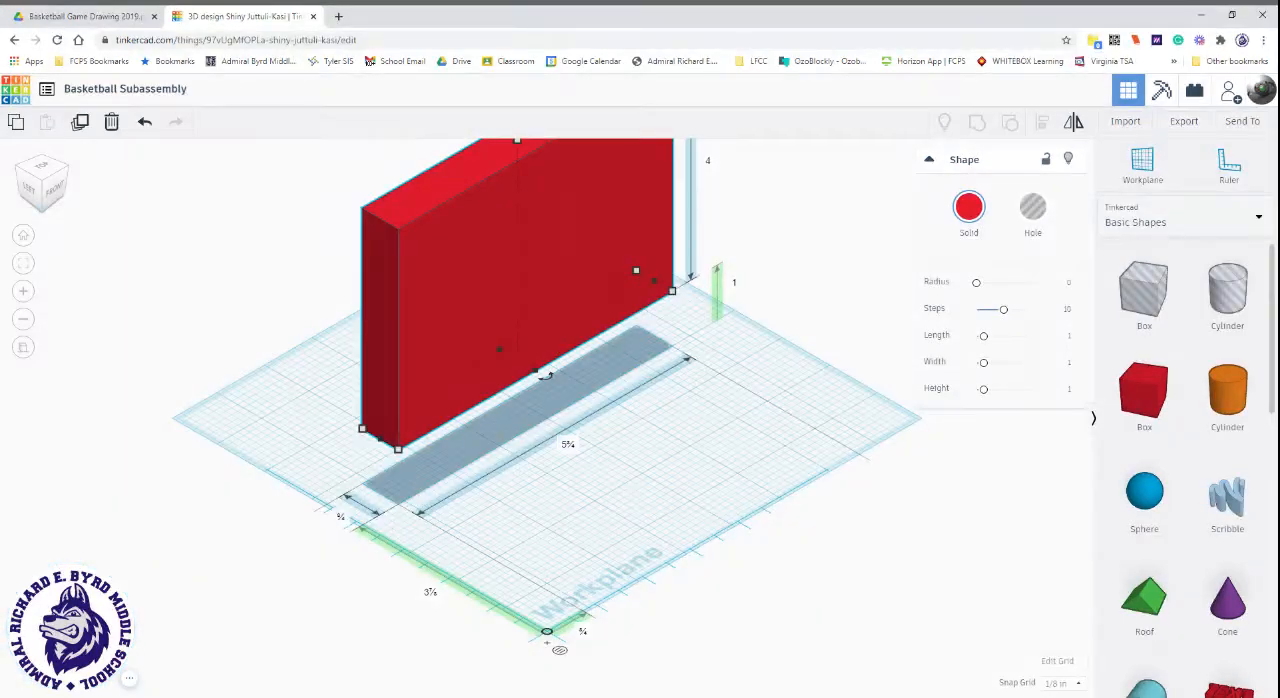
{"action": "key", "text": "d"}
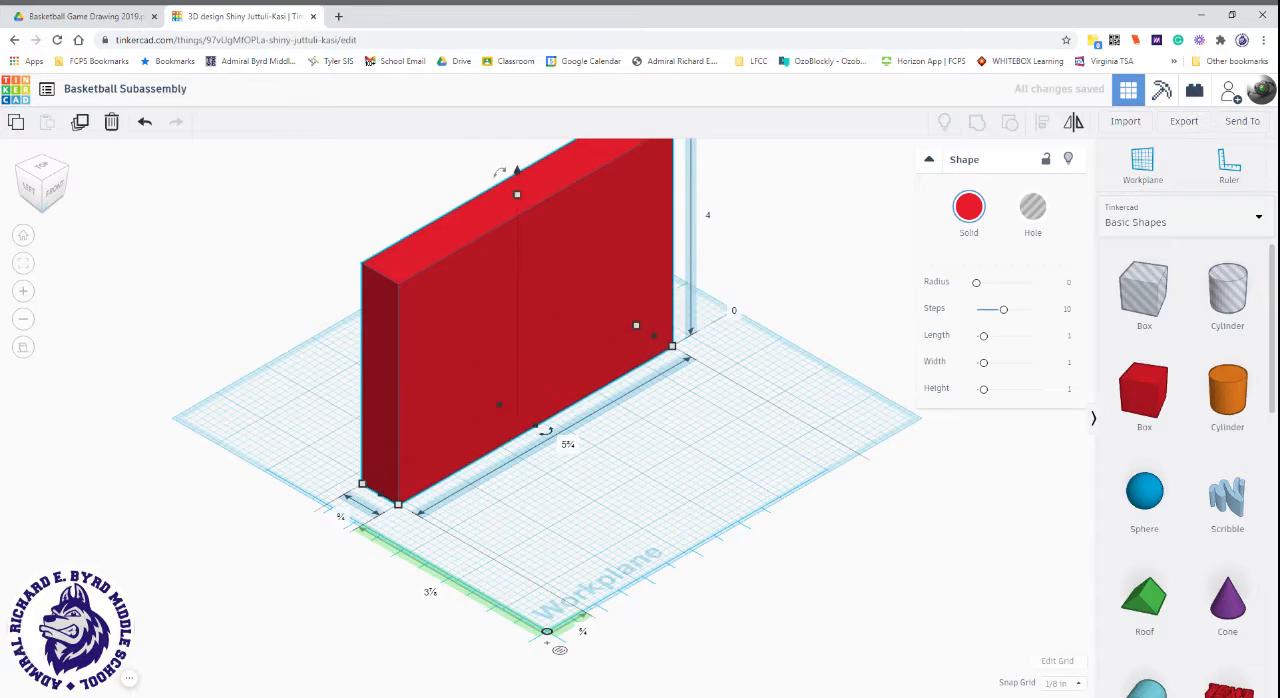
Check the backboard's hole dimensions in the Basketball Game drawing and view the box squarely from its underside.
{"action": "left_click", "coordinate": [673, 500]}
{"action": "right_click_drag", "start_coordinate": [677, 503], "coordinate": [563, 474]}
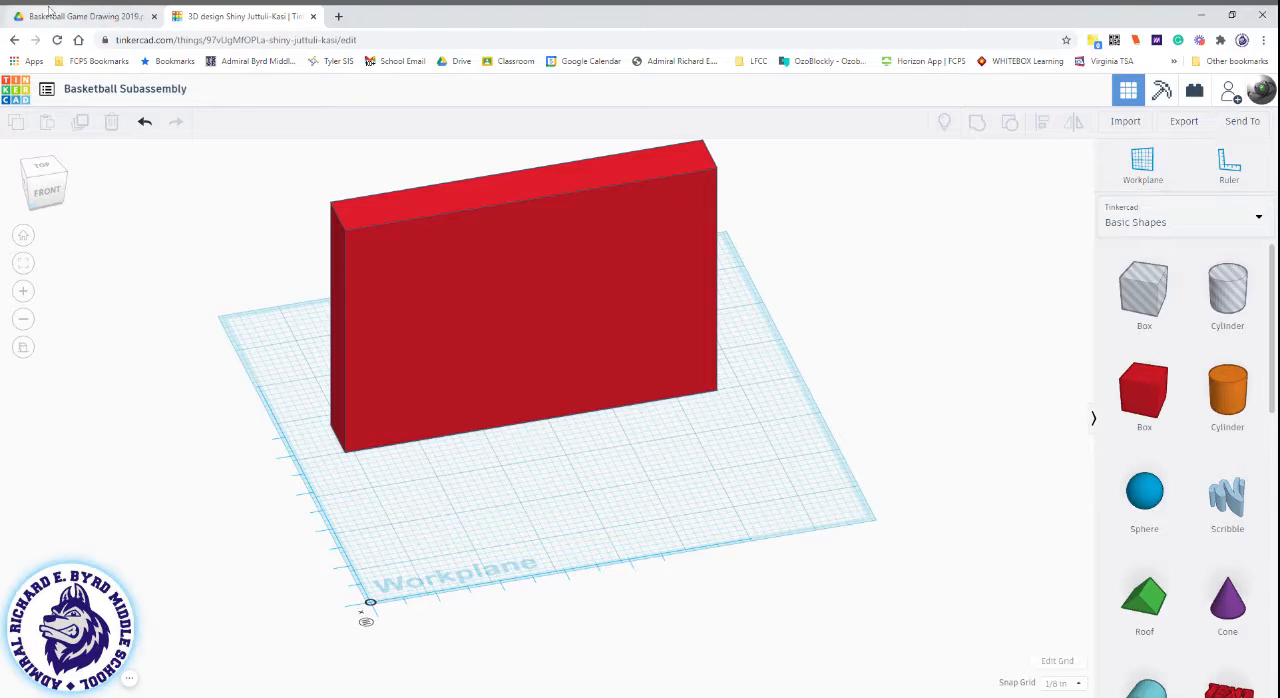
{"action": "left_click", "coordinate": [85, 16]}
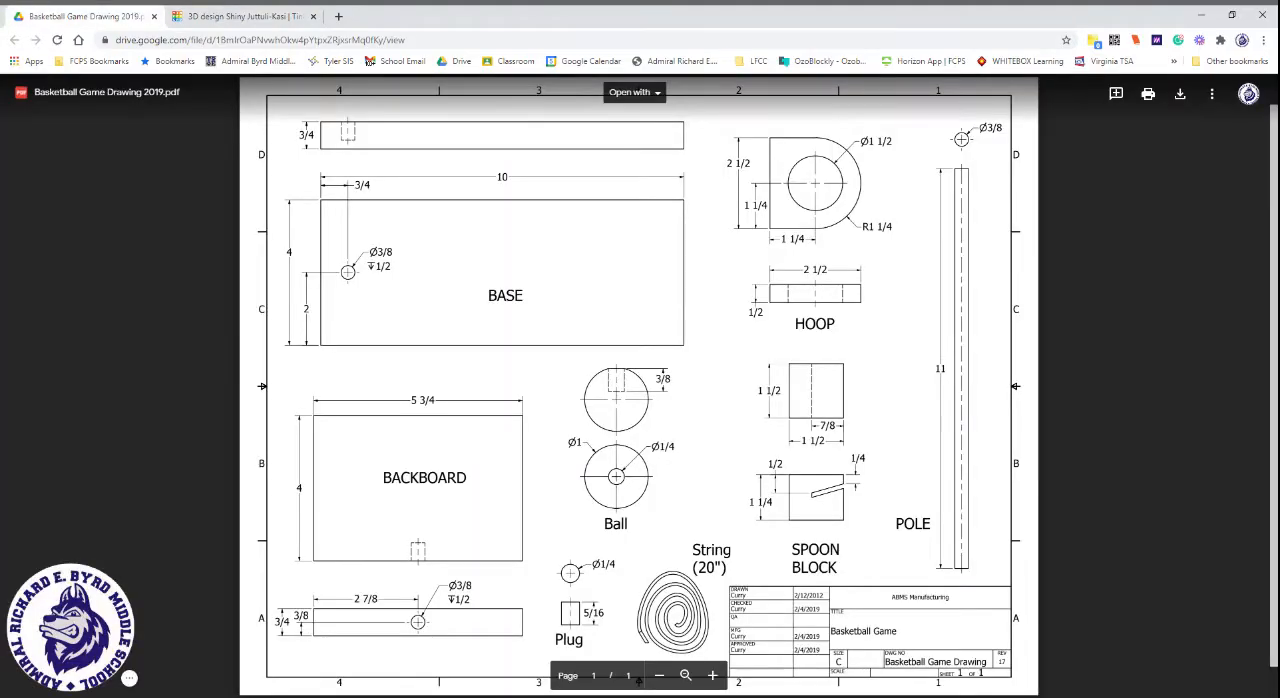
{"action": "left_click", "coordinate": [224, 12]}
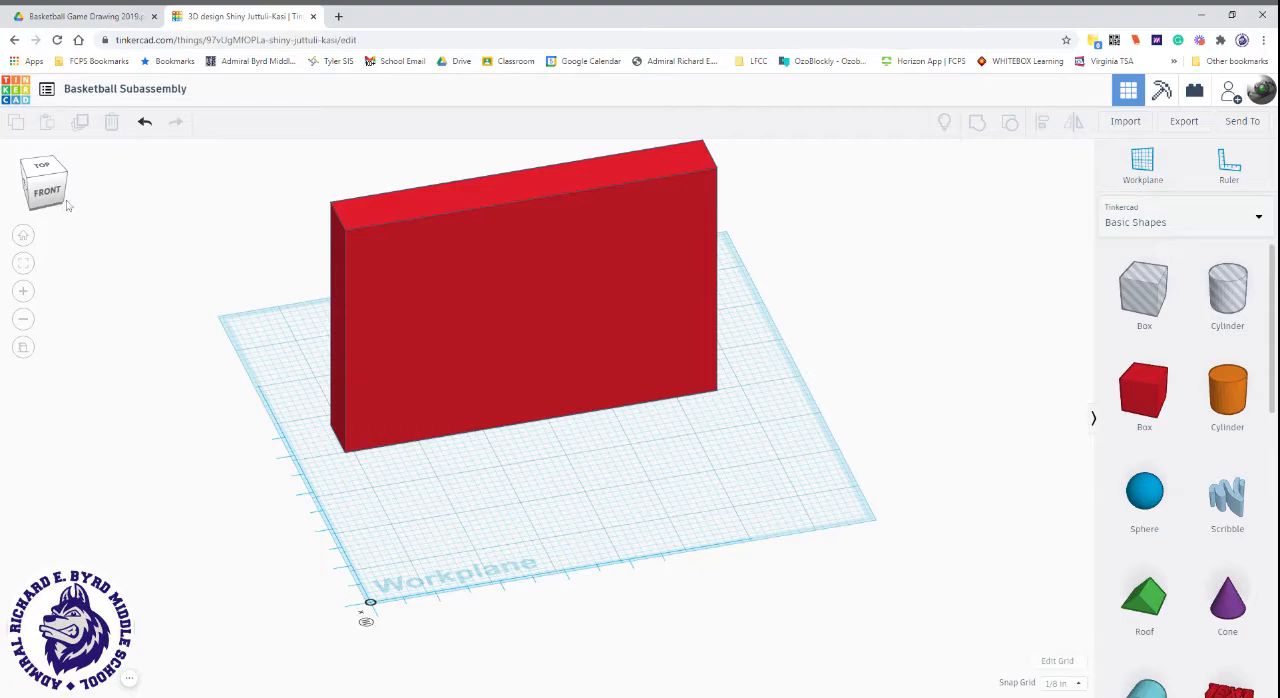
{"action": "left_click_drag", "start_coordinate": [52, 191], "coordinate": [54, 167]}
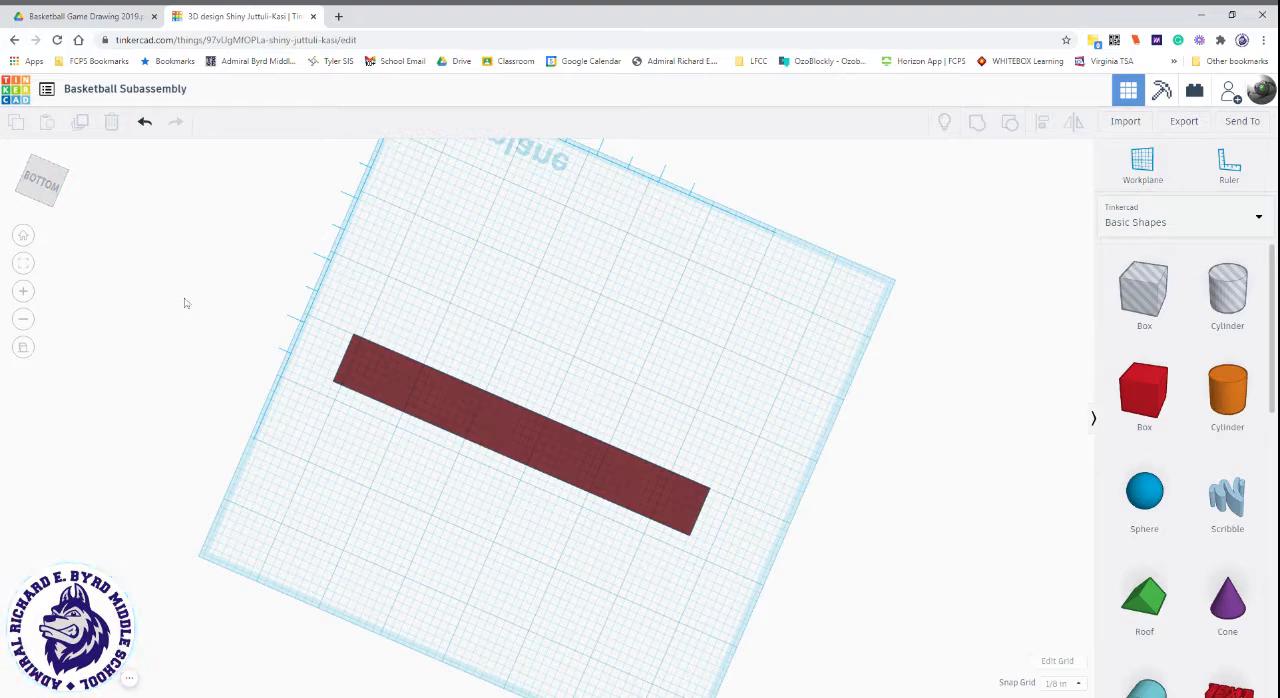
{"action": "left_click", "coordinate": [47, 183]}
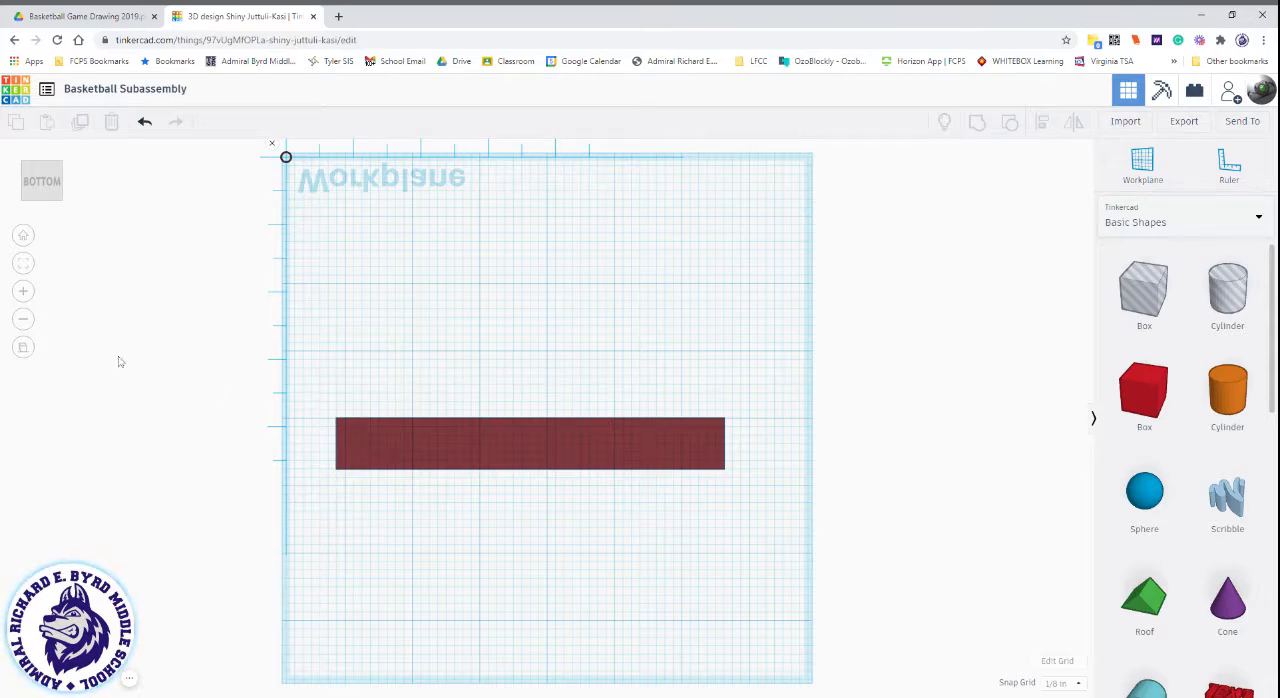
{"action": "left_click", "coordinate": [23, 350]}
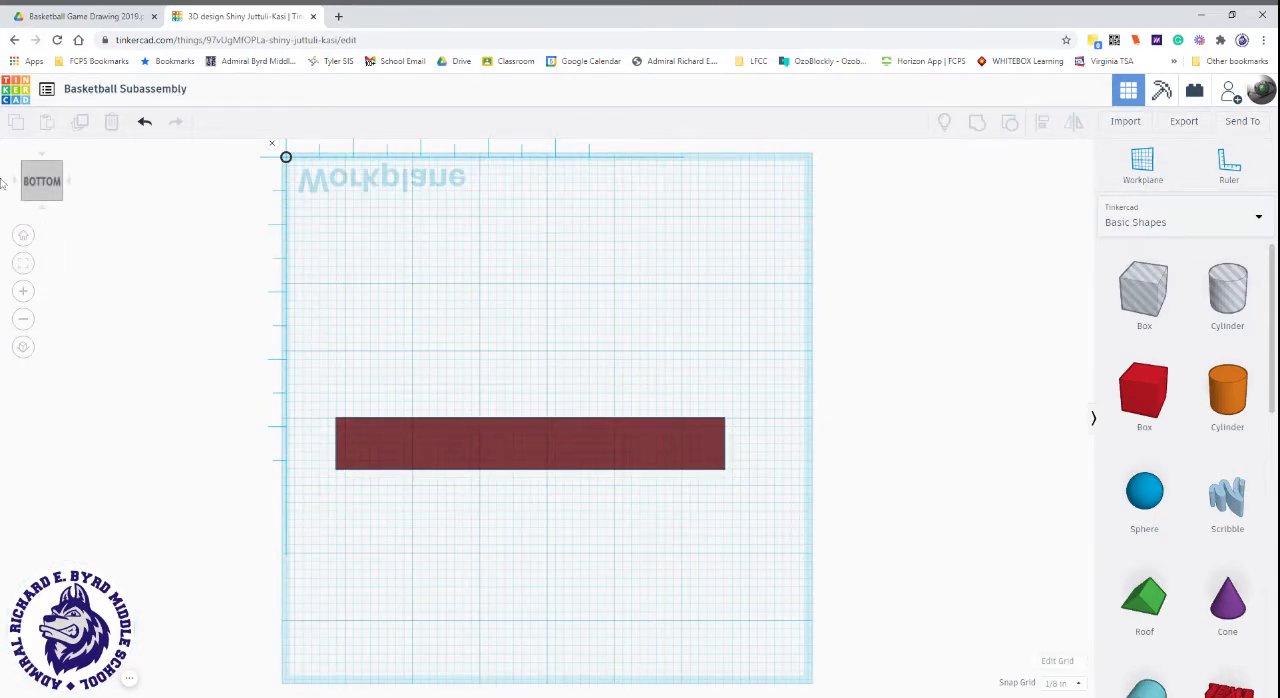
{"action": "mouse_move", "coordinate": [42, 180]}
{"action": "left_mouse_down"}
{"action": "mouse_move", "coordinate": [44, 192]}
{"action": "mouse_move", "coordinate": [42, 178]}
{"action": "left_mouse_up"}
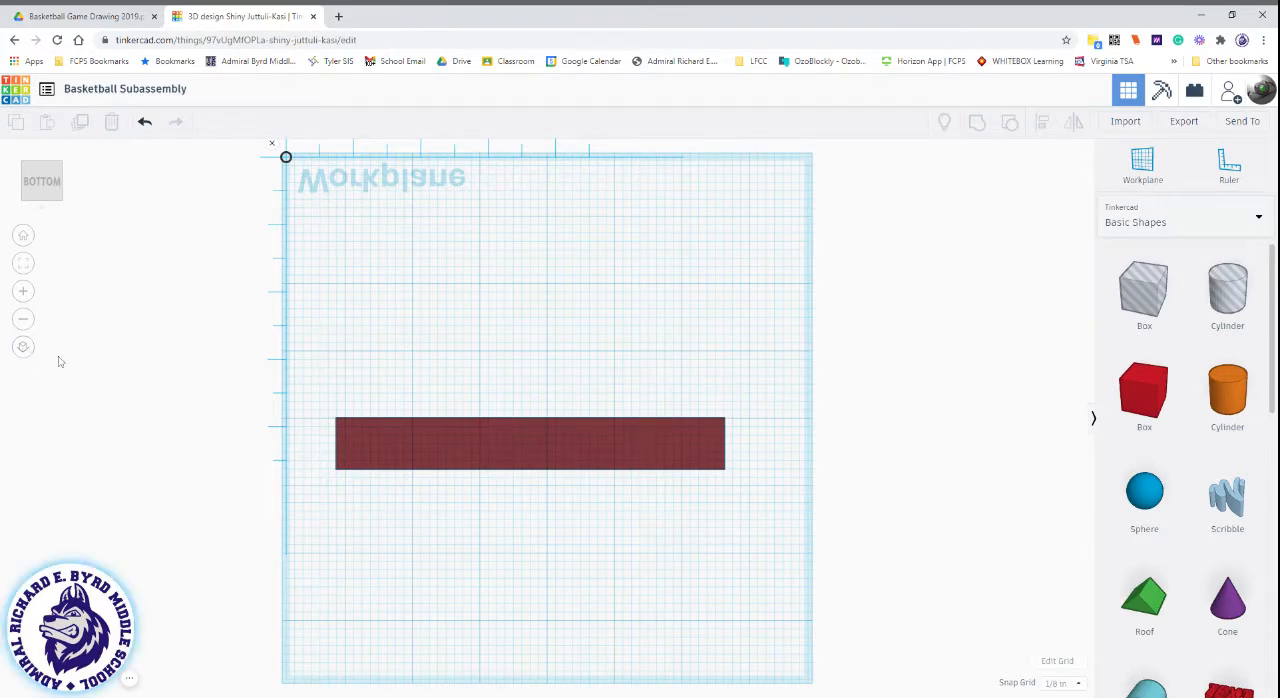
{"action": "left_click", "coordinate": [24, 348]}
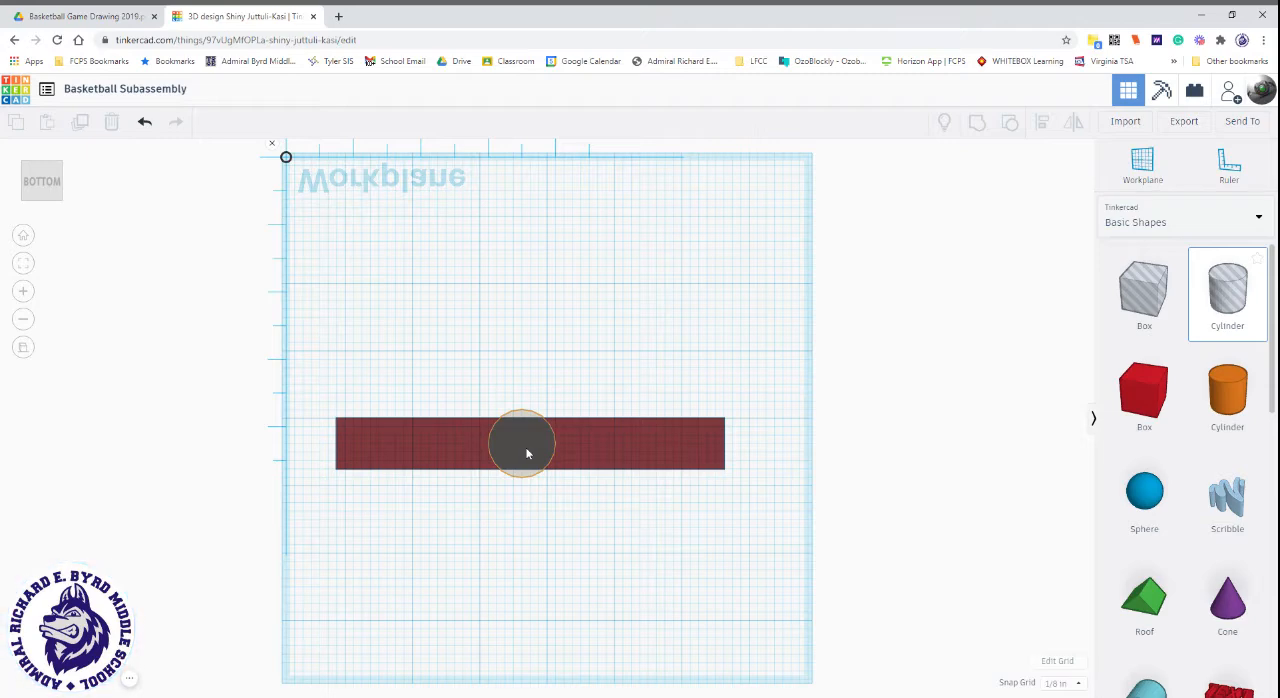
Place a cylinder hole near the middle of the box's underside and set its number of sides to 64.
{"action": "left_click", "coordinate": [527, 453]}
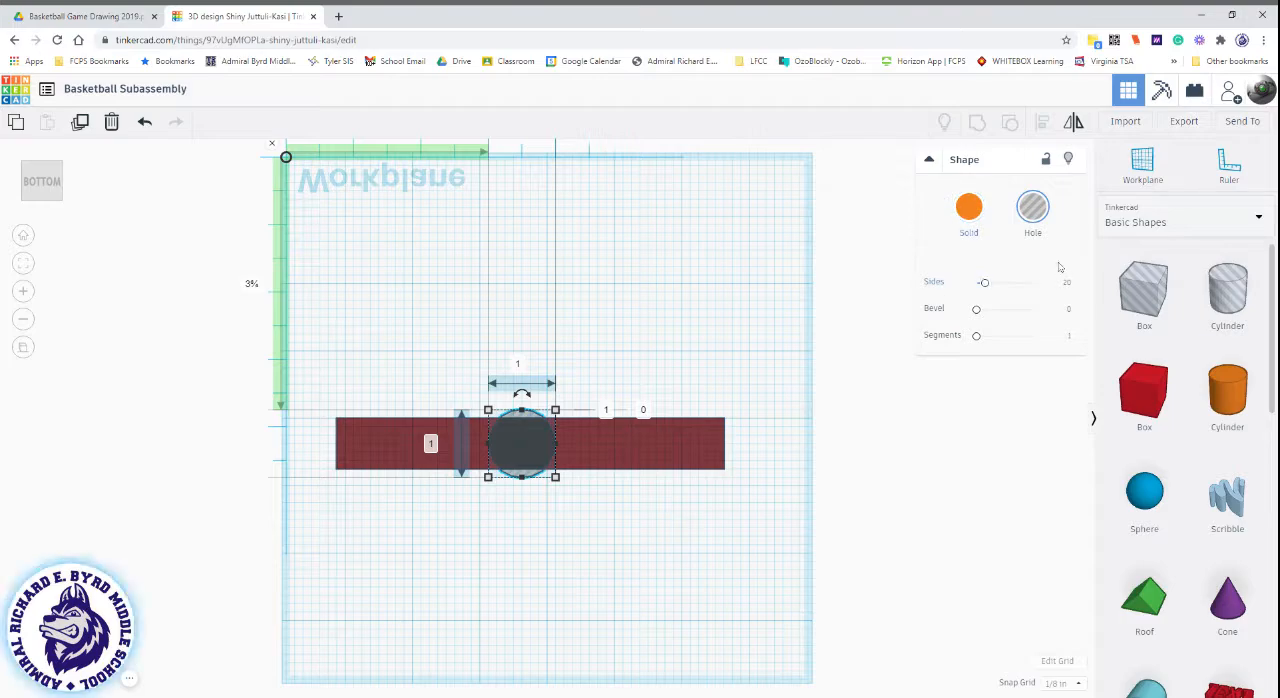
{"action": "left_click_drag", "start_coordinate": [984, 283], "coordinate": [1104, 287]}
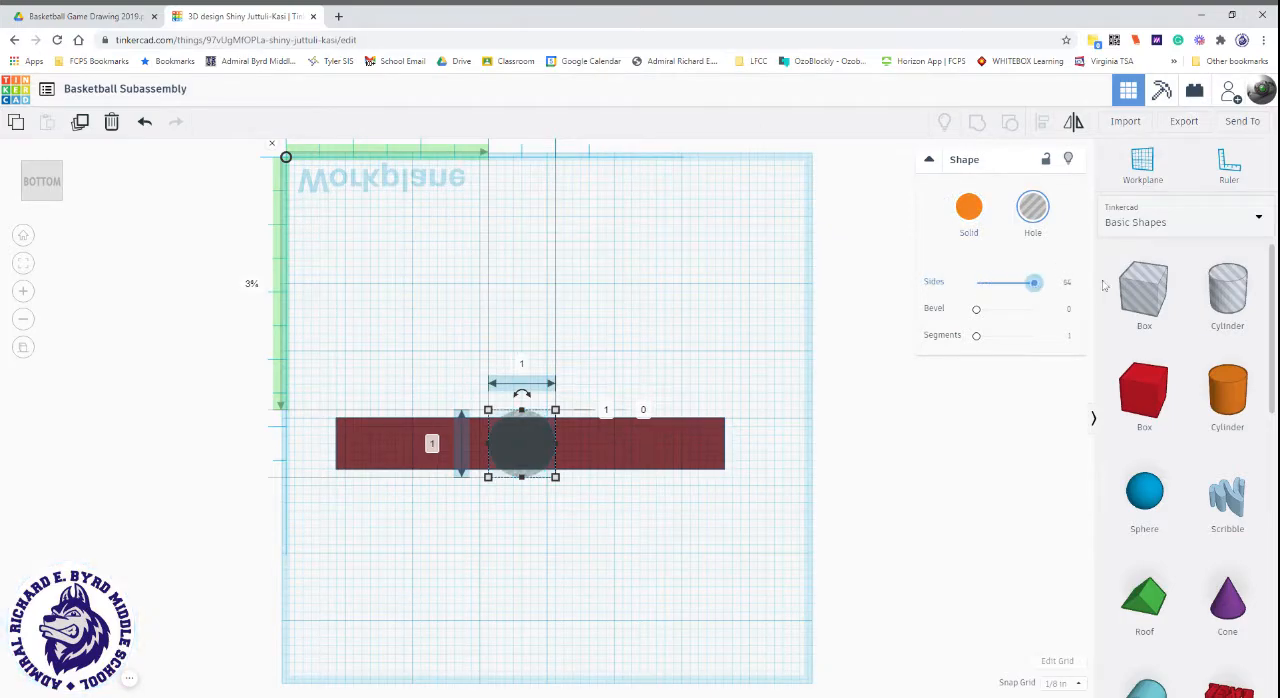
{"action": "scroll", "coordinate": [544, 436], "scroll_direction": "up", "scroll_amount": 2}
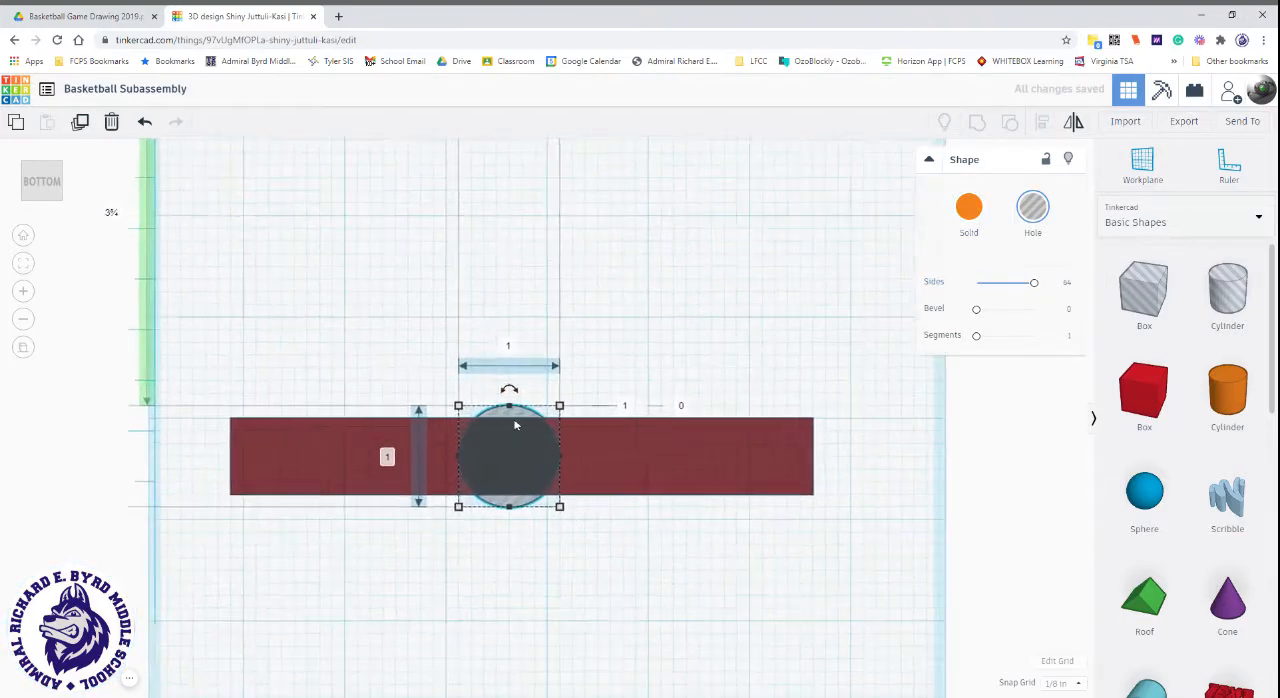
{"action": "scroll", "coordinate": [515, 426], "scroll_direction": "up", "scroll_amount": 4}
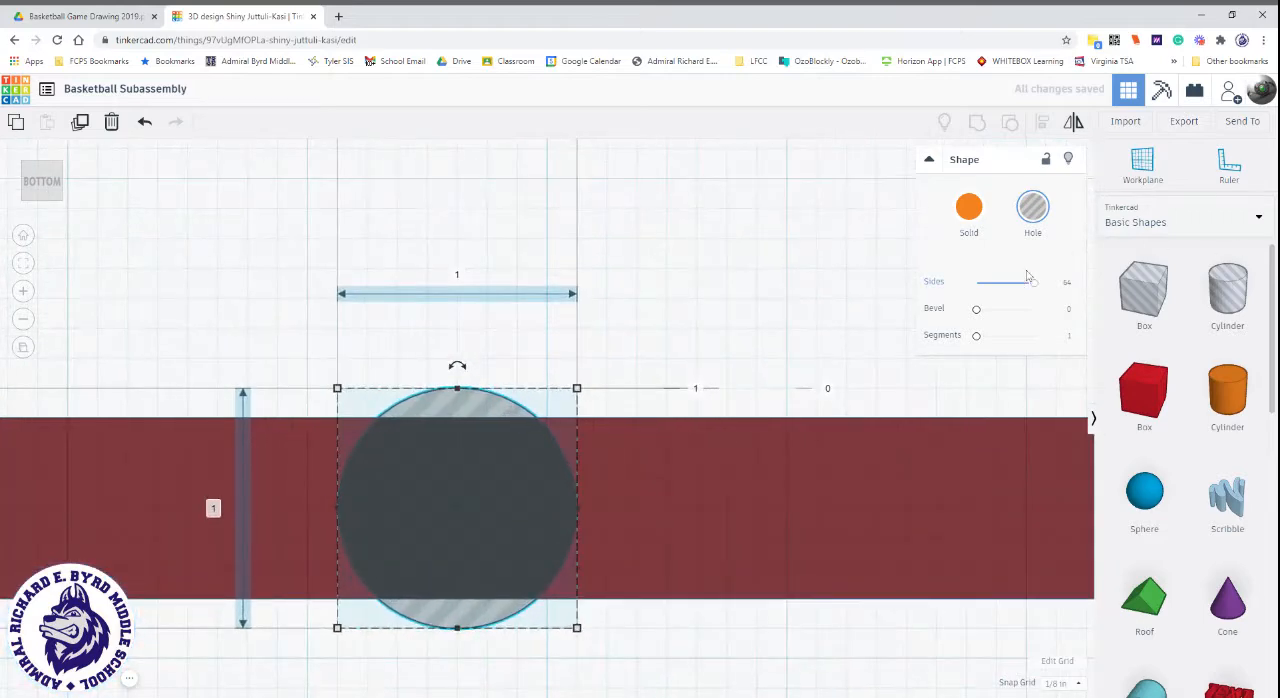
{"action": "left_click_drag", "start_coordinate": [1032, 283], "coordinate": [981, 289]}
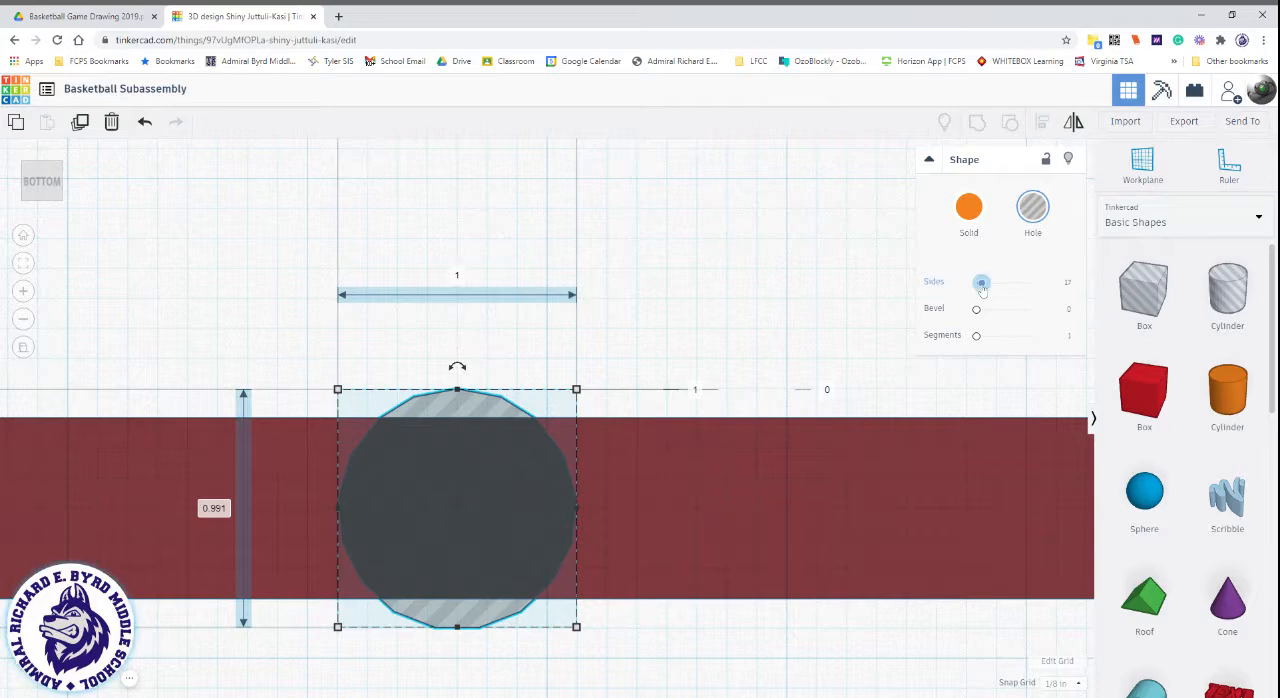
{"action": "left_click_drag", "start_coordinate": [982, 284], "coordinate": [1034, 283]}
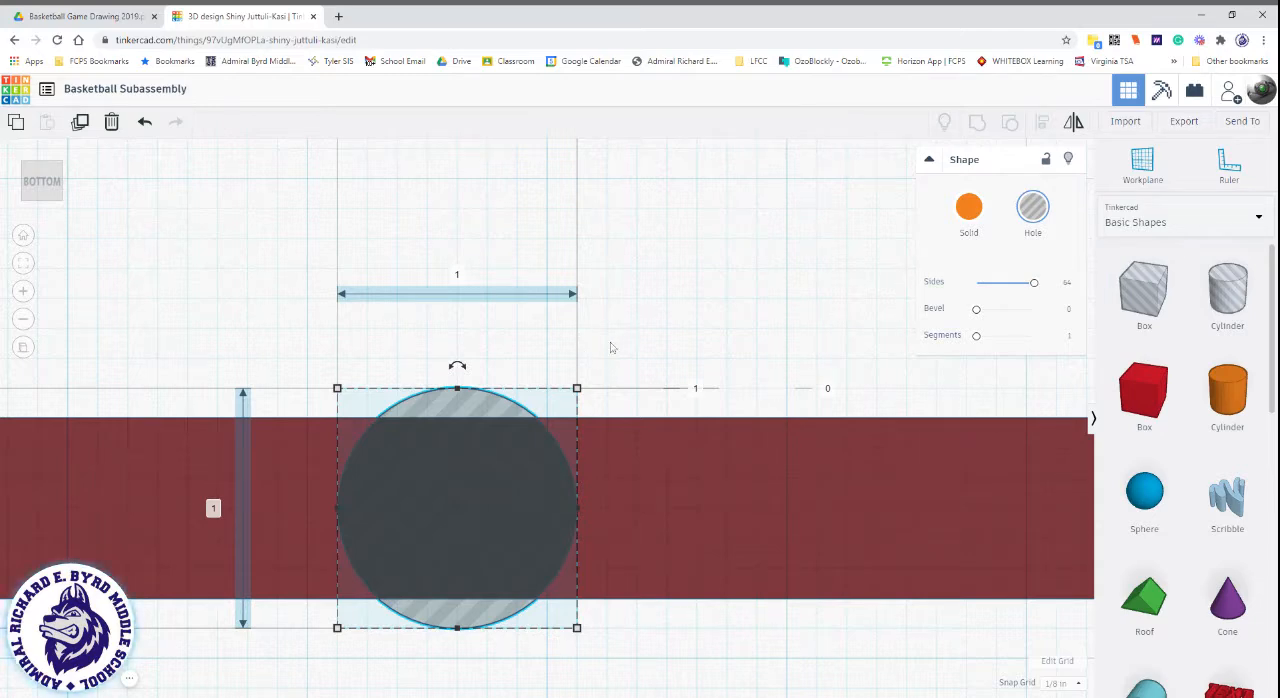
Set the cylinder hole's length and width both to 0.375 inch.
{"action": "scroll", "coordinate": [672, 347], "scroll_direction": "down", "scroll_amount": 5}
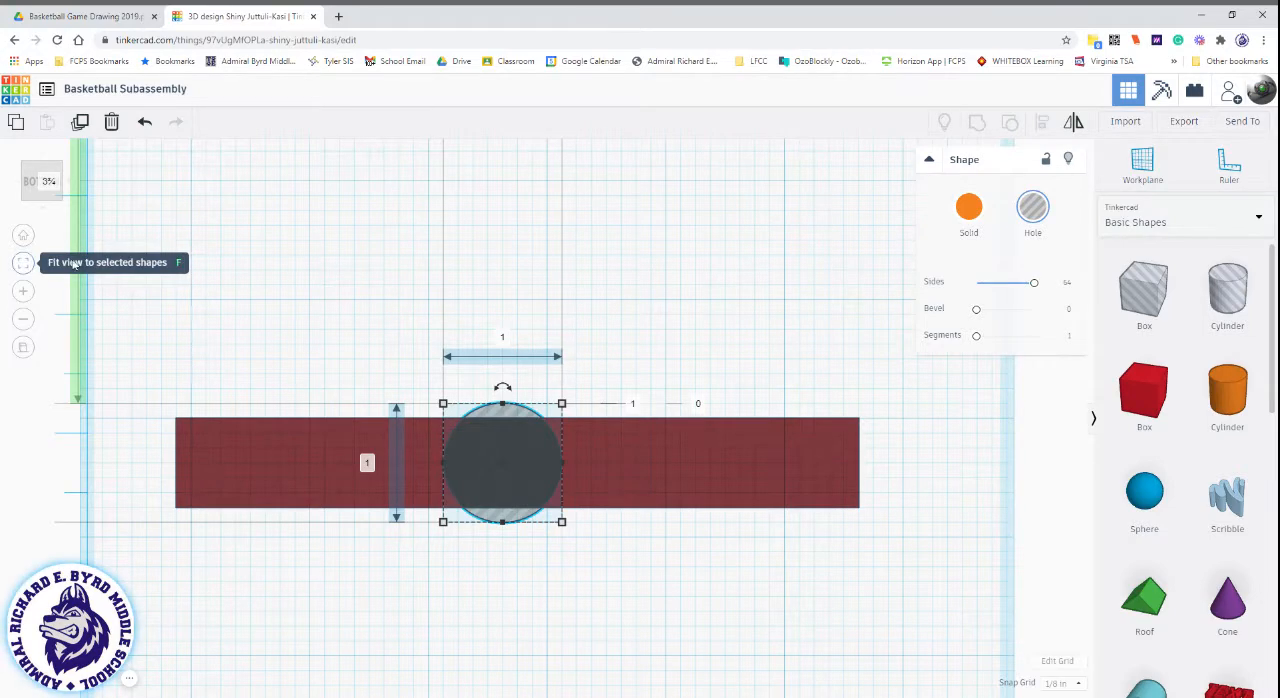
{"action": "left_click", "coordinate": [316, 263]}
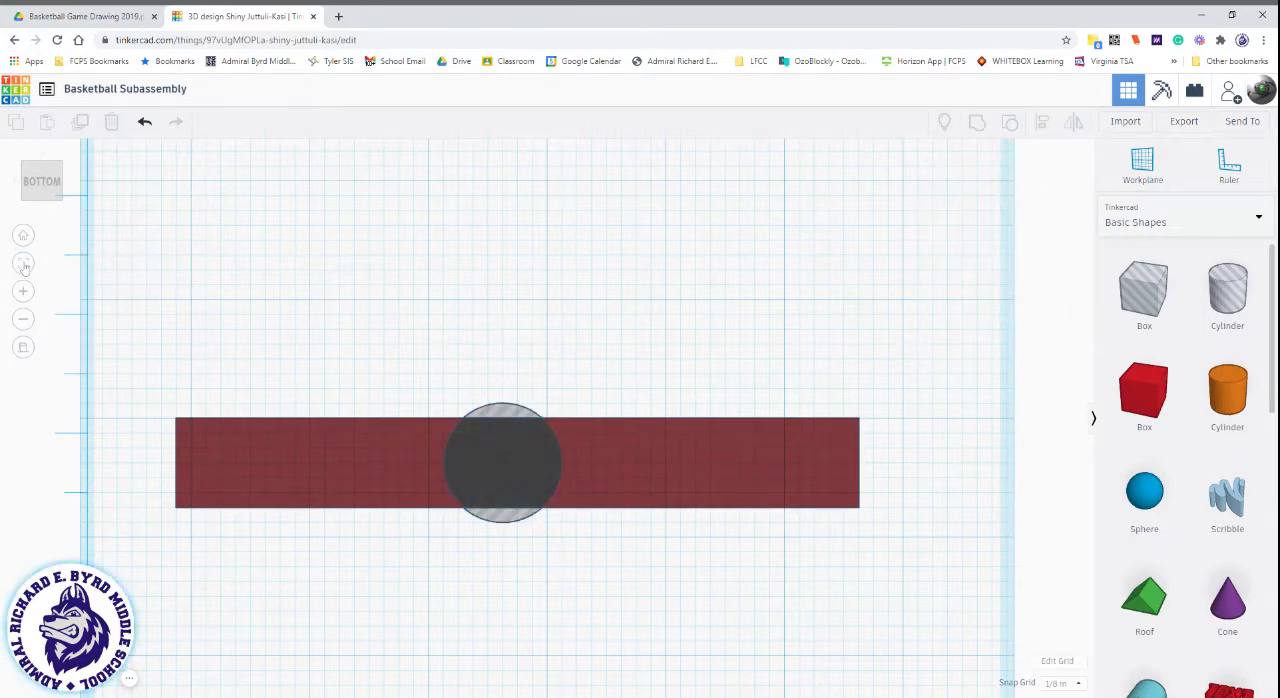
{"action": "left_click", "coordinate": [23, 263]}
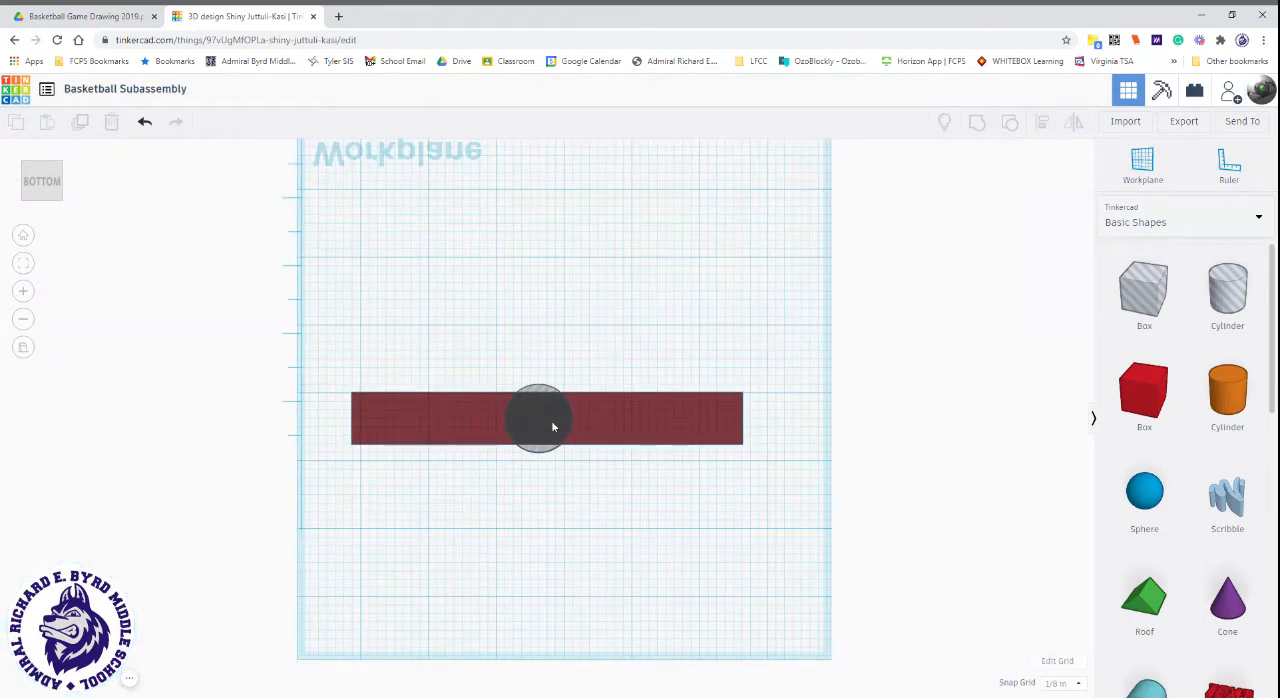
{"action": "scroll", "coordinate": [546, 426], "scroll_direction": "up", "scroll_amount": 4}
{"action": "scroll", "coordinate": [545, 429], "scroll_direction": "up", "scroll_amount": 3}
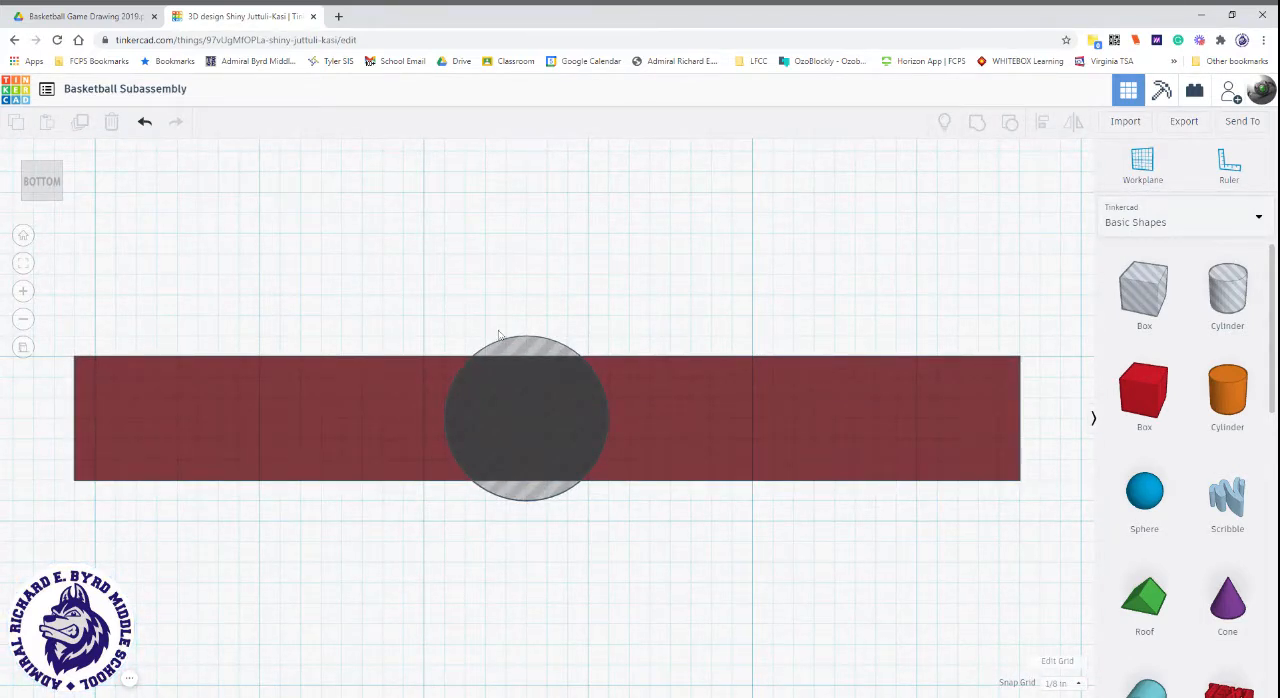
{"action": "left_click", "coordinate": [497, 414]}
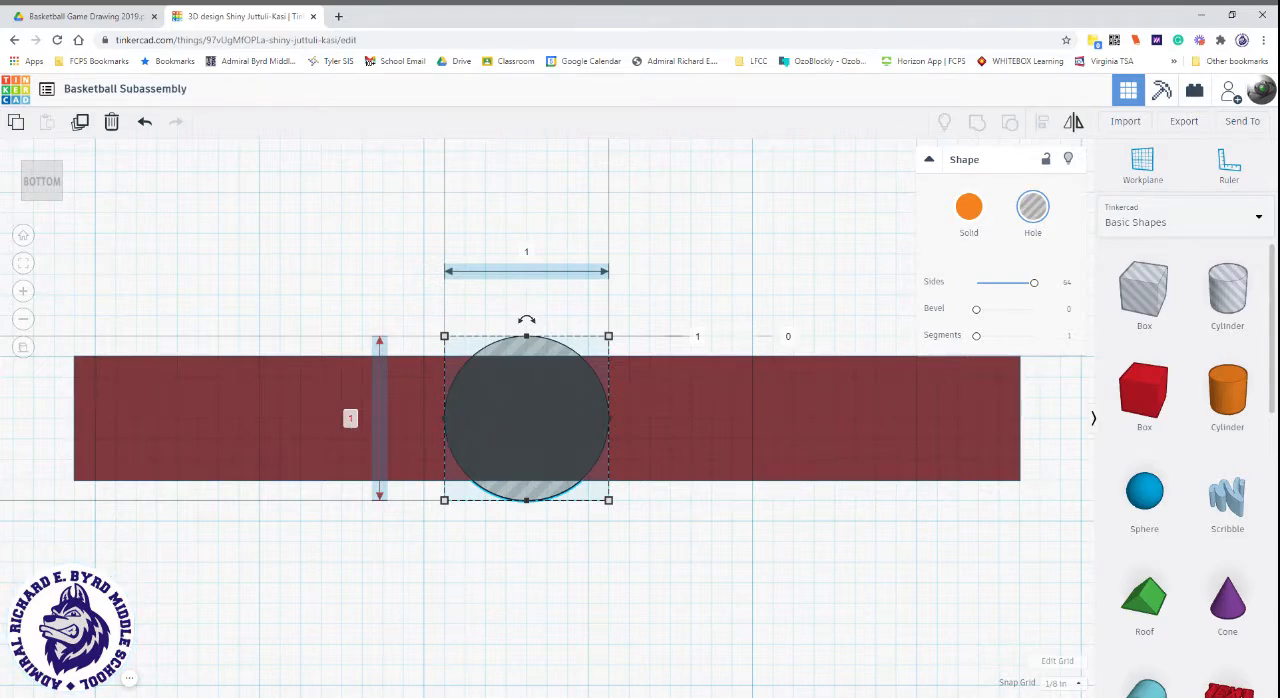
{"action": "left_click", "coordinate": [352, 419]}
{"action": "type", "text": ".375"}
{"action": "key", "text": "Return"}
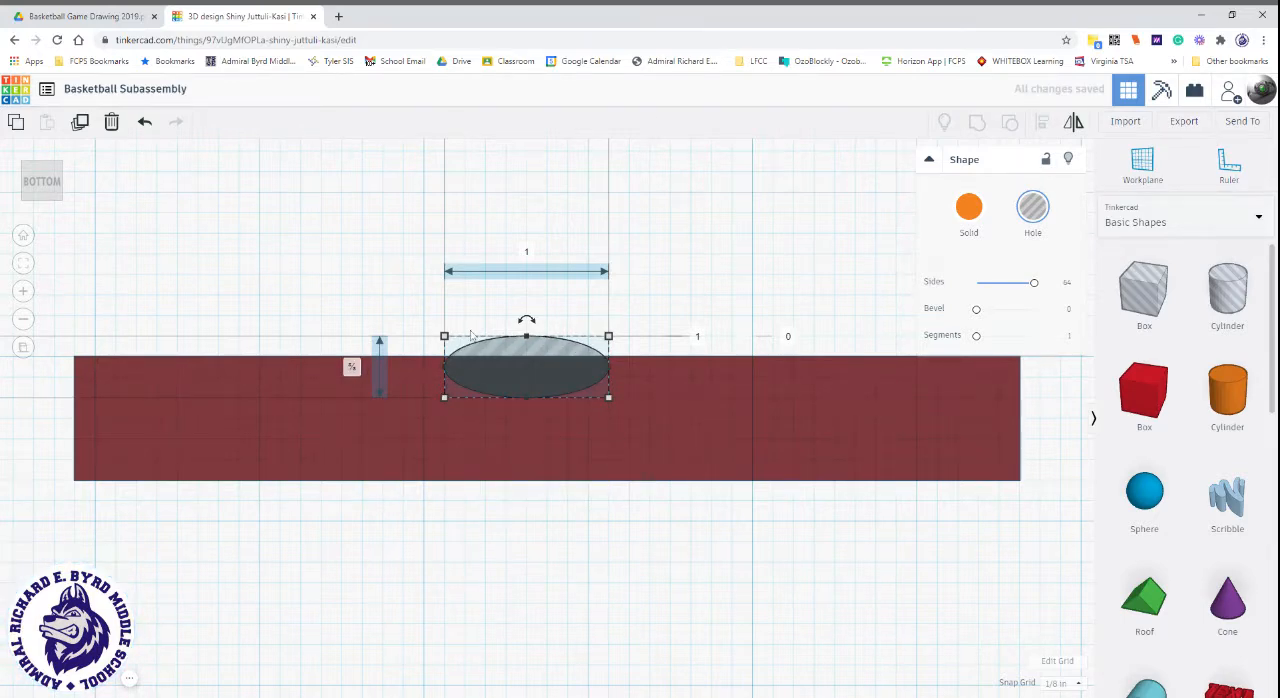
{"action": "left_click", "coordinate": [528, 254]}
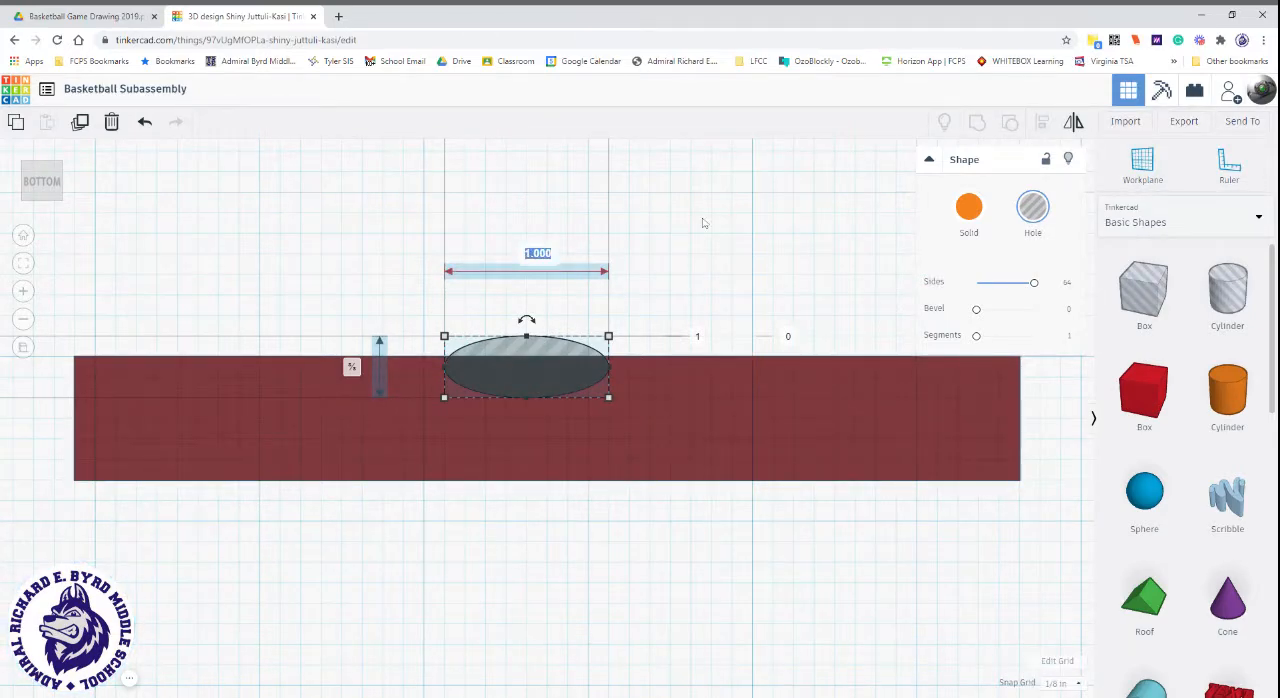
{"action": "key", "text": "BackSpace"}
{"action": "type", "text": ".375"}
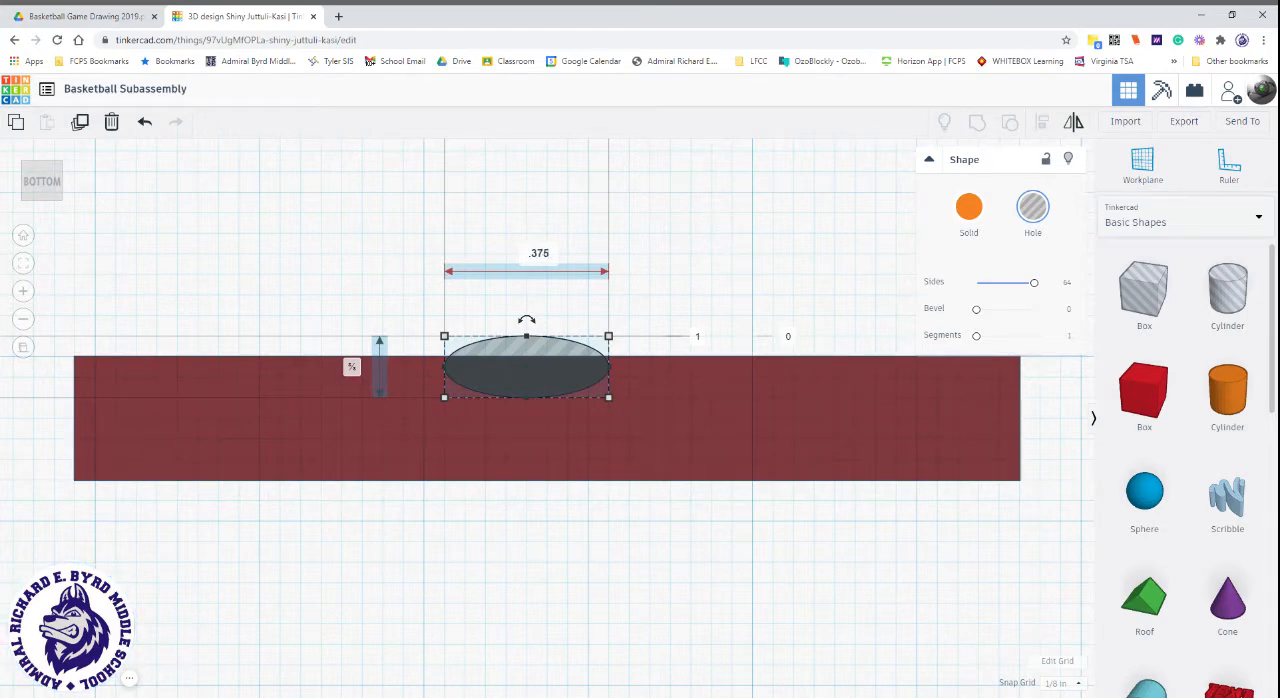
{"action": "key", "text": "Return"}
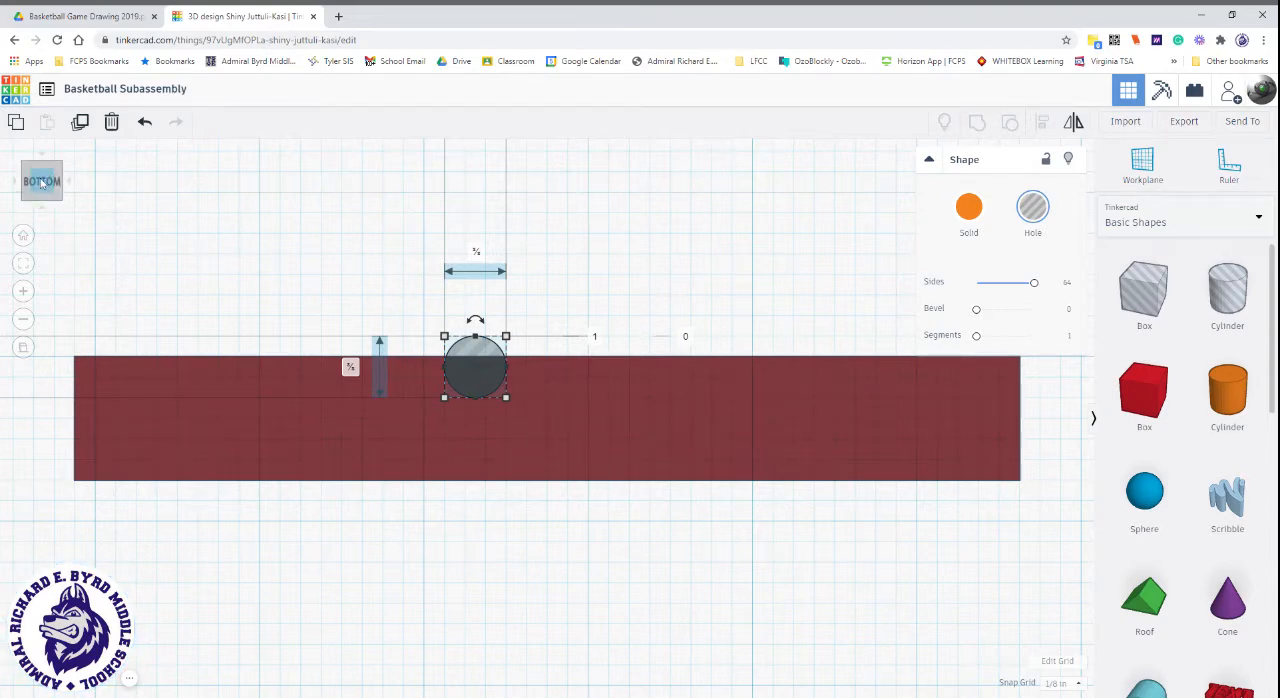
Set the cylinder hole's height to 0.5 inch and collapse its shape properties.
{"action": "left_click", "coordinate": [41, 181]}
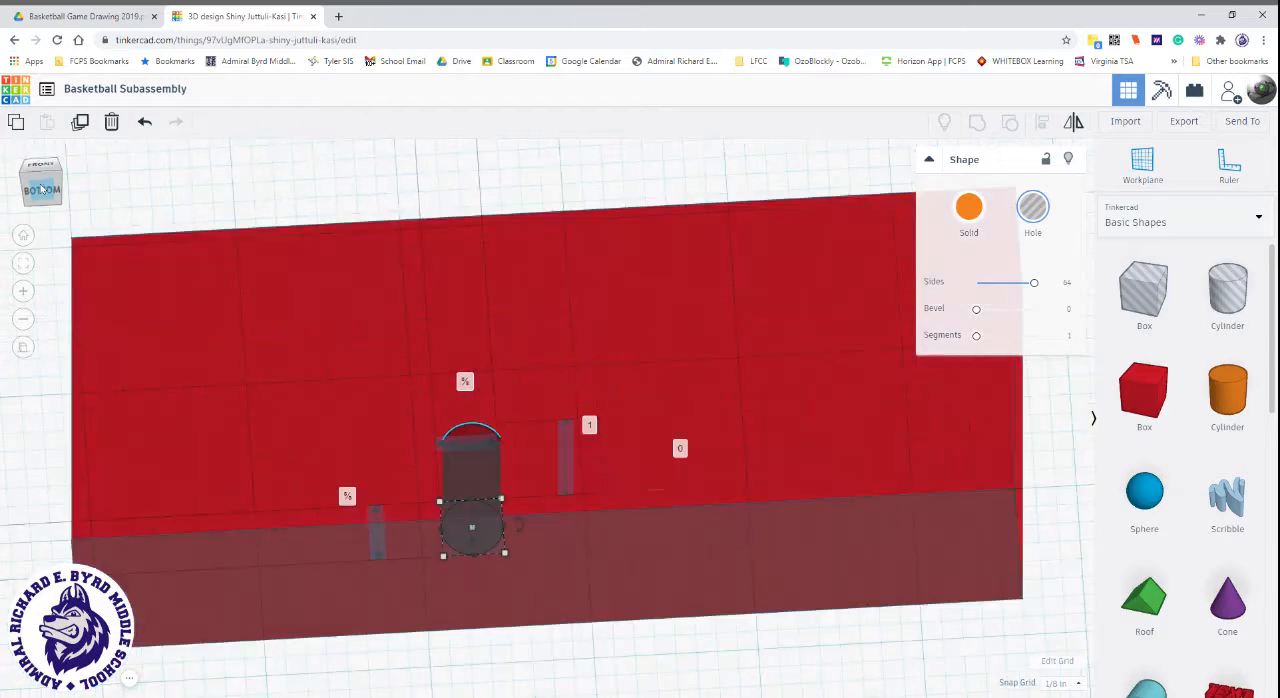
{"action": "left_click", "coordinate": [589, 425]}
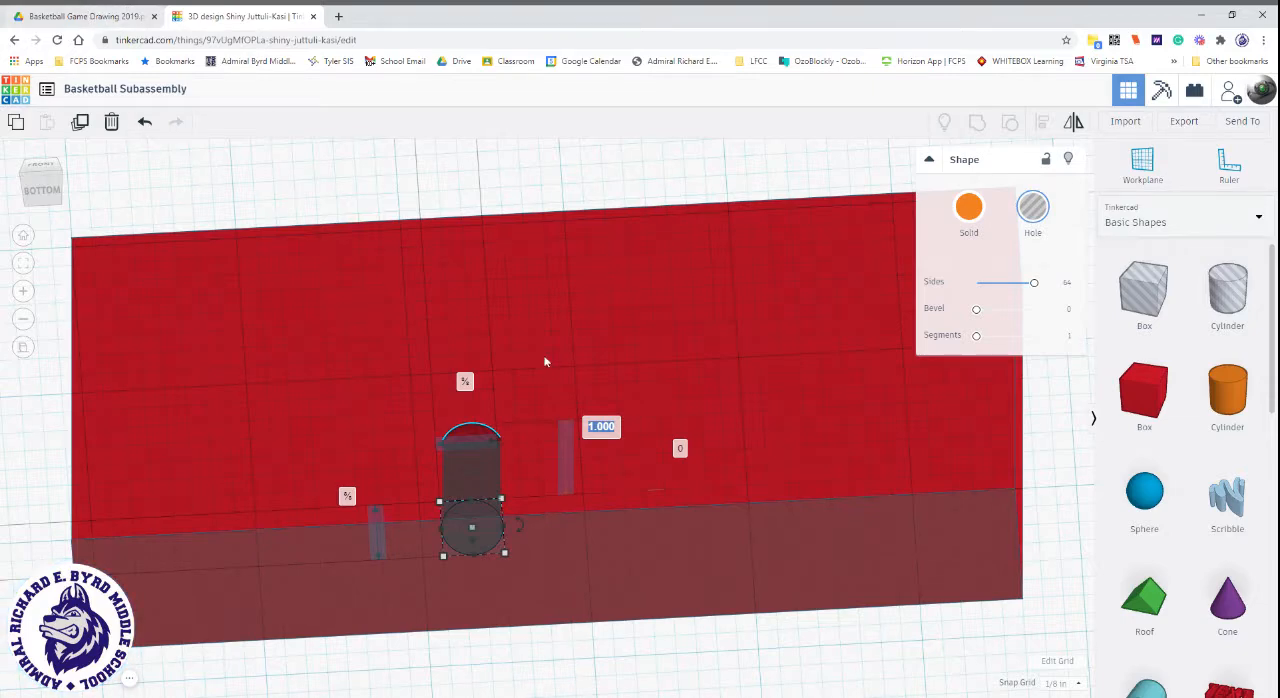
{"action": "type", "text": ".5"}
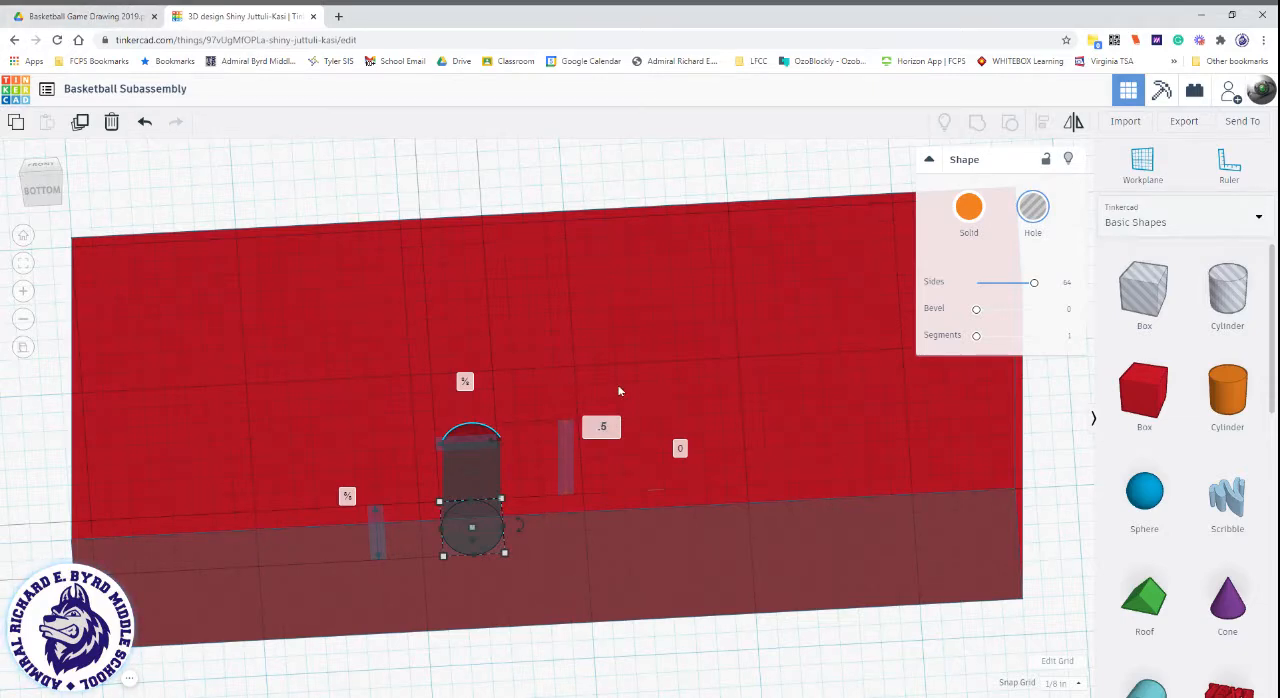
{"action": "key", "text": "Return"}
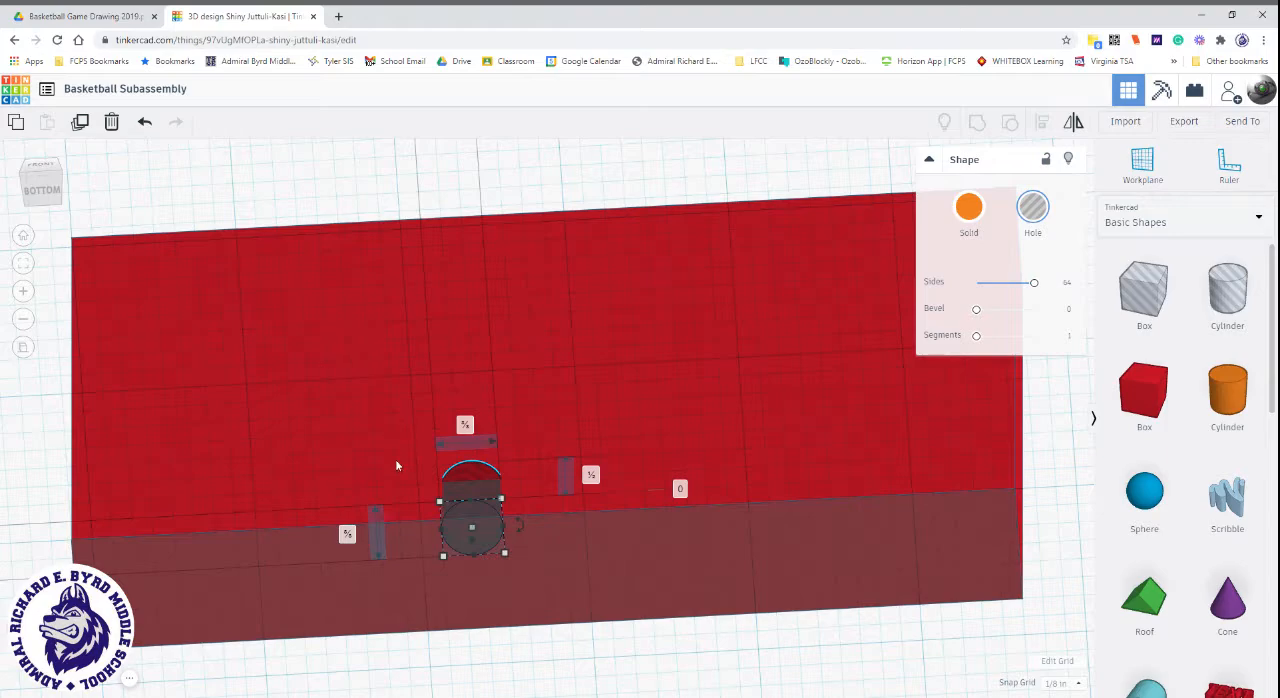
{"action": "left_click", "coordinate": [41, 190]}
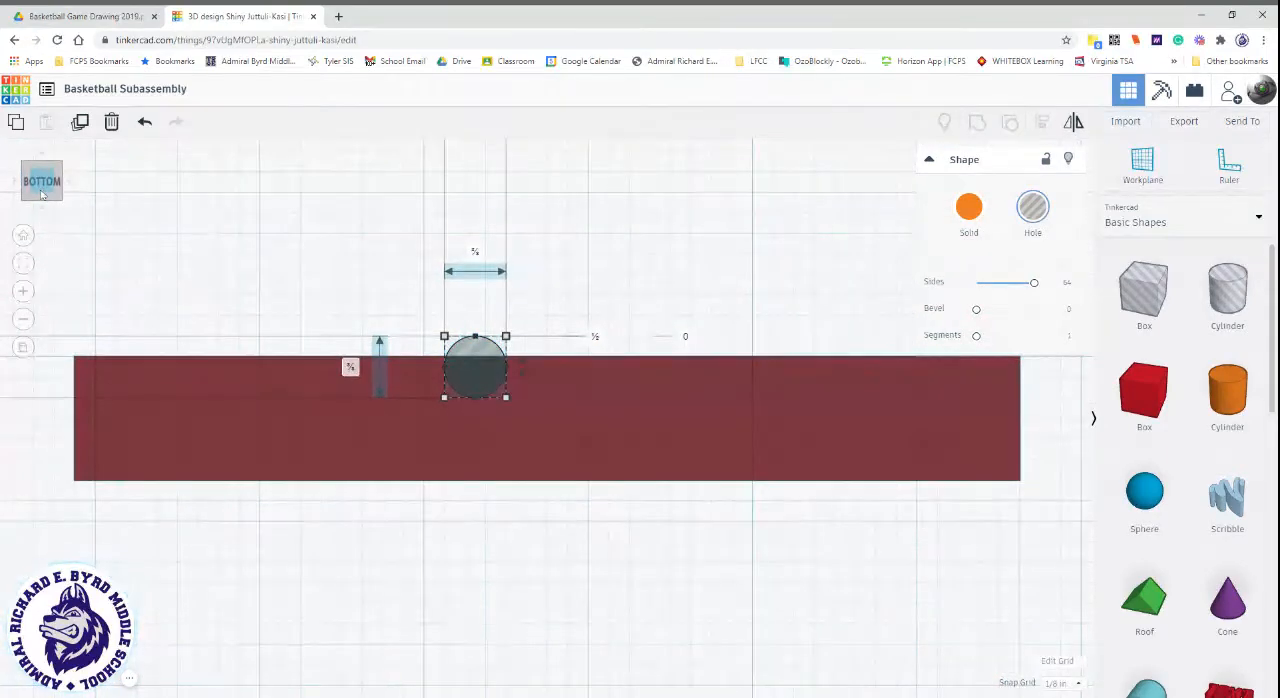
{"action": "left_click", "coordinate": [929, 160]}
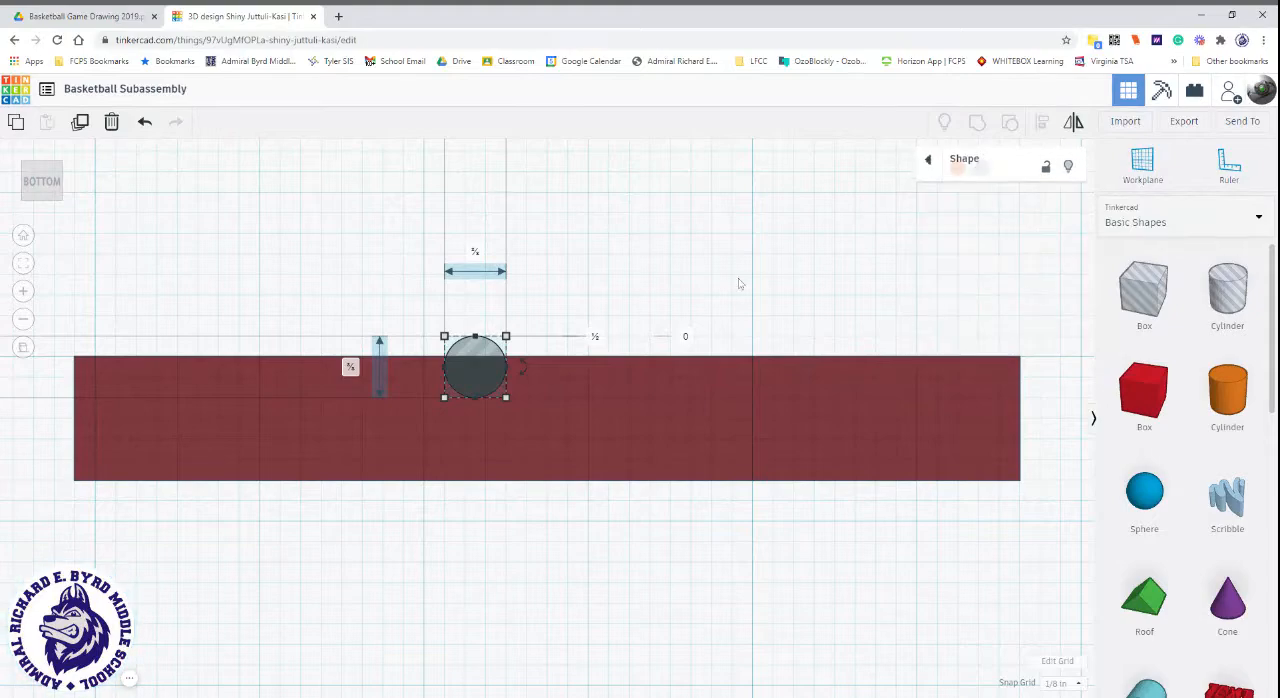
{"action": "scroll", "coordinate": [714, 332], "scroll_direction": "down", "scroll_amount": 3}
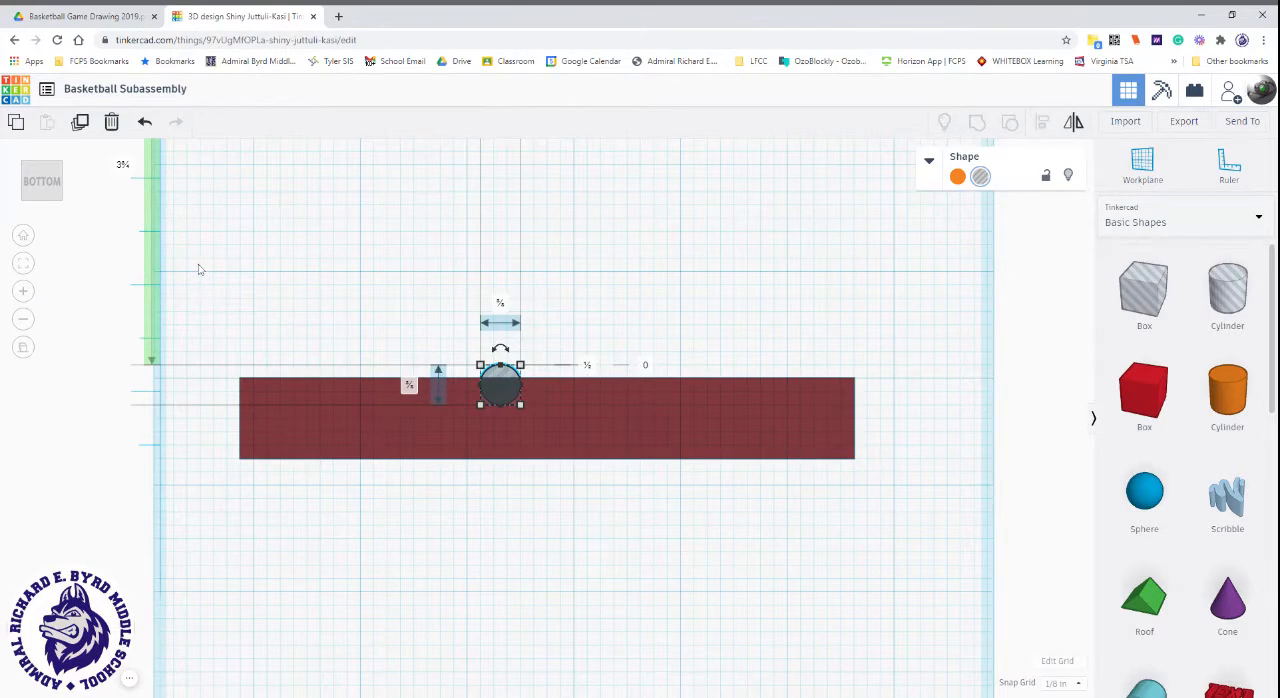
{"action": "left_click_drag", "start_coordinate": [198, 268], "coordinate": [501, 456]}
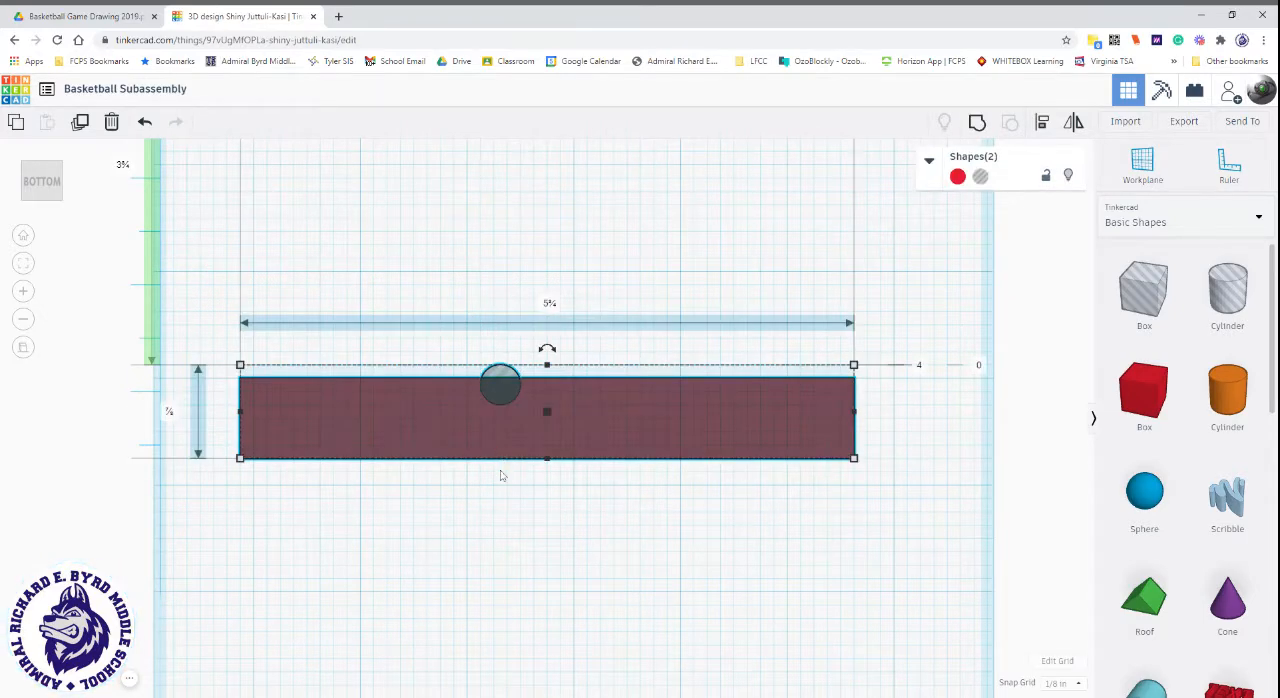
{"action": "left_click", "coordinate": [504, 513]}
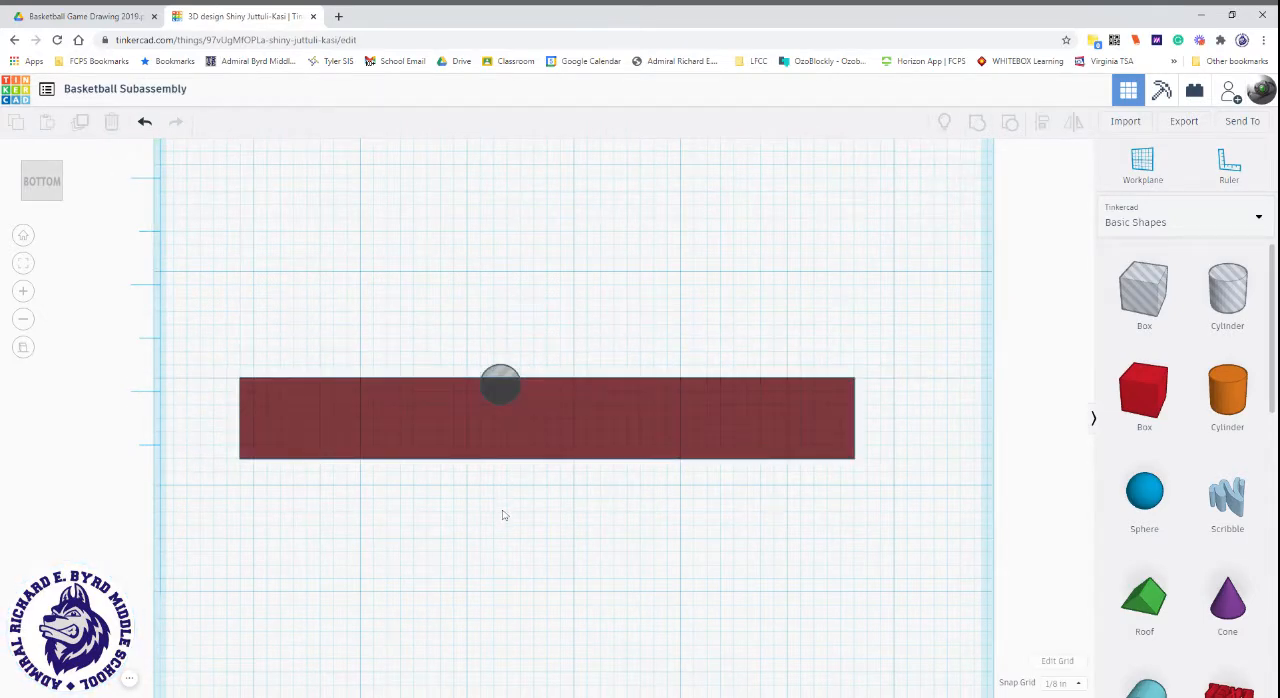
{"action": "key", "text": "ctrl+a"}
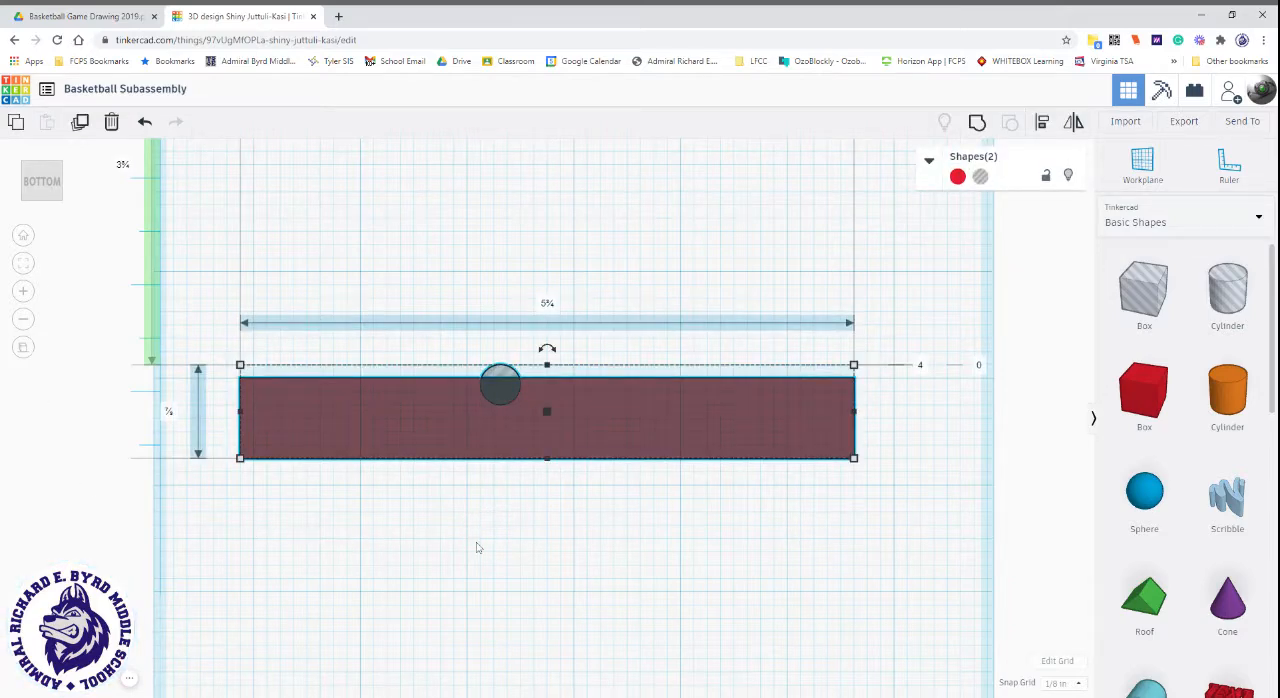
{"action": "left_click", "coordinate": [468, 540]}
Align the cylinder hole with the box so it is centred along the box's length and across its thickness.
{"action": "left_click", "coordinate": [366, 449]}
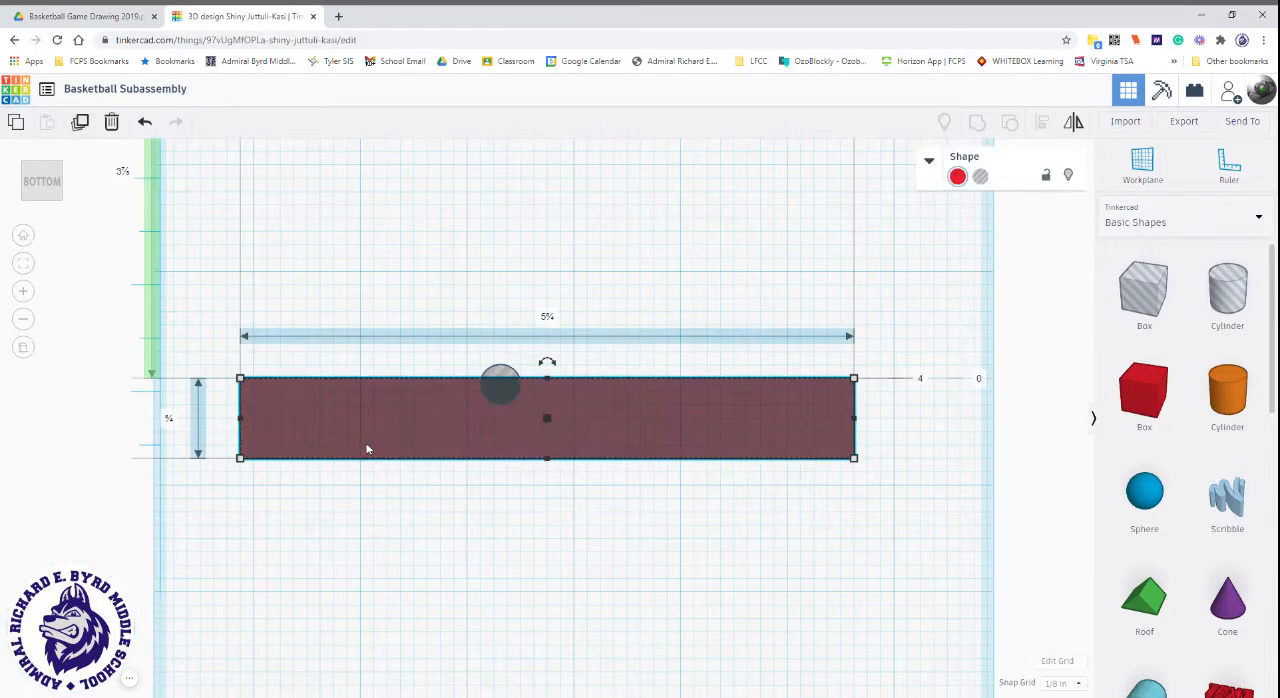
{"action": "left_click", "coordinate": [501, 381], "text": "shift"}
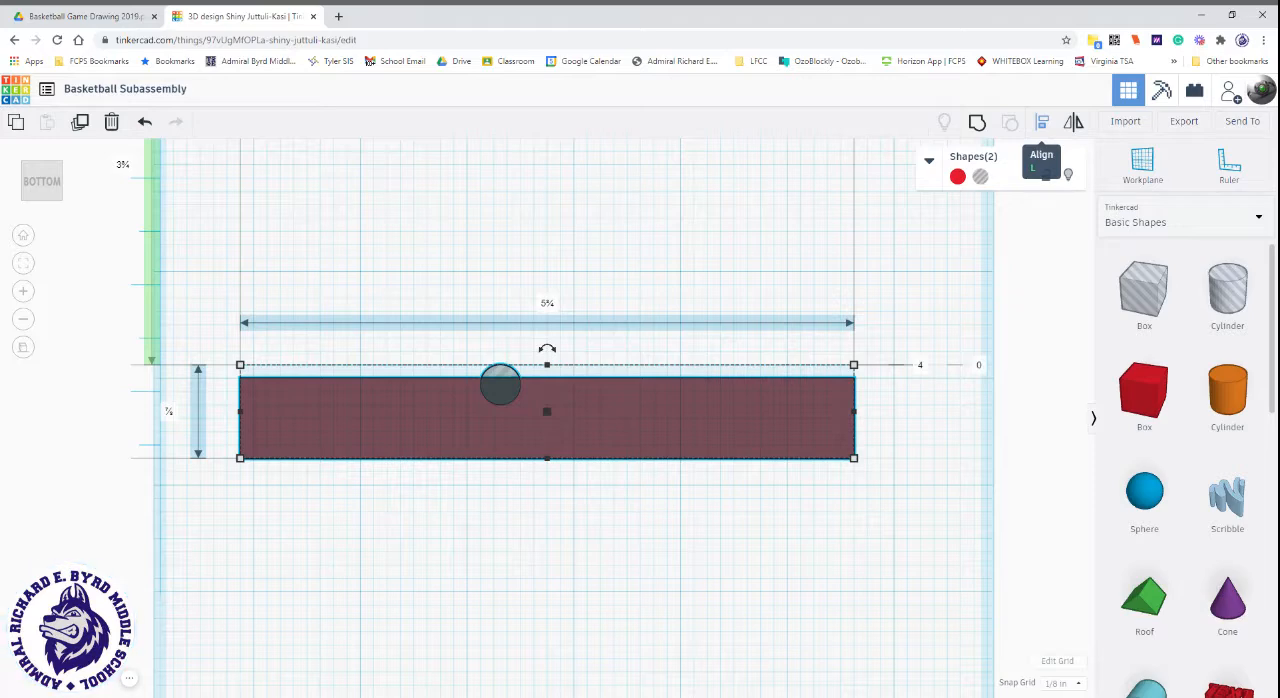
{"action": "left_click", "coordinate": [1042, 122]}
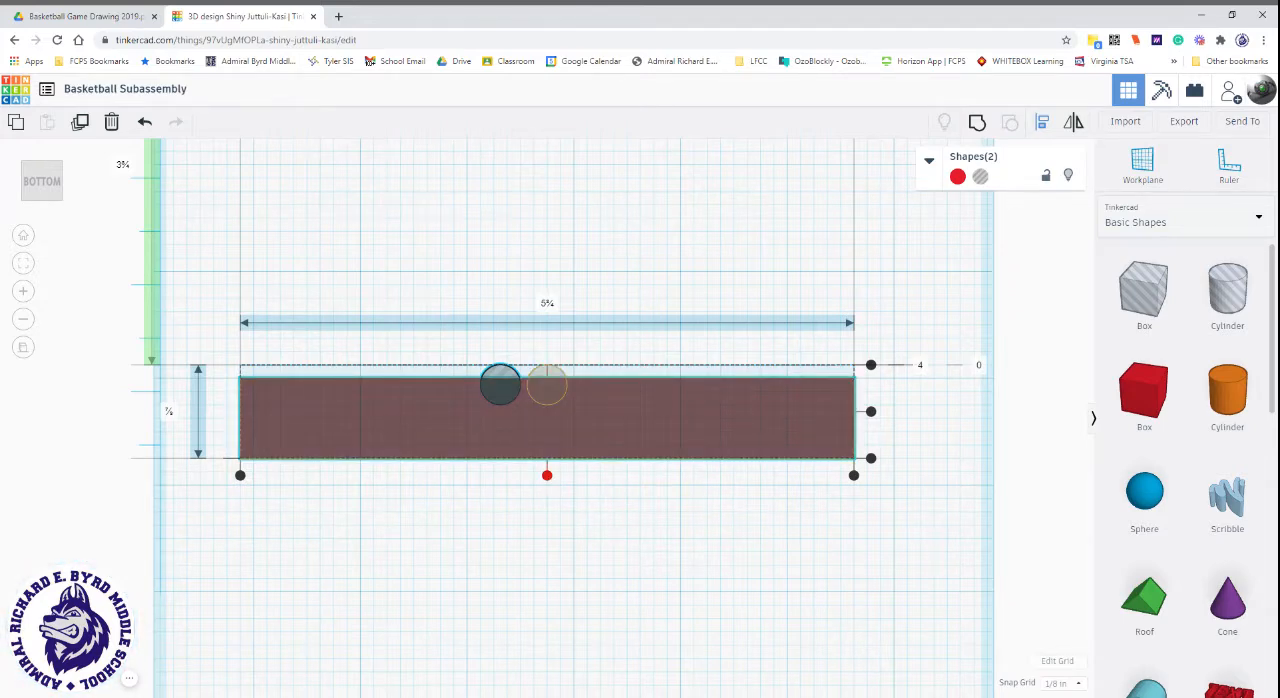
{"action": "left_click", "coordinate": [547, 476]}
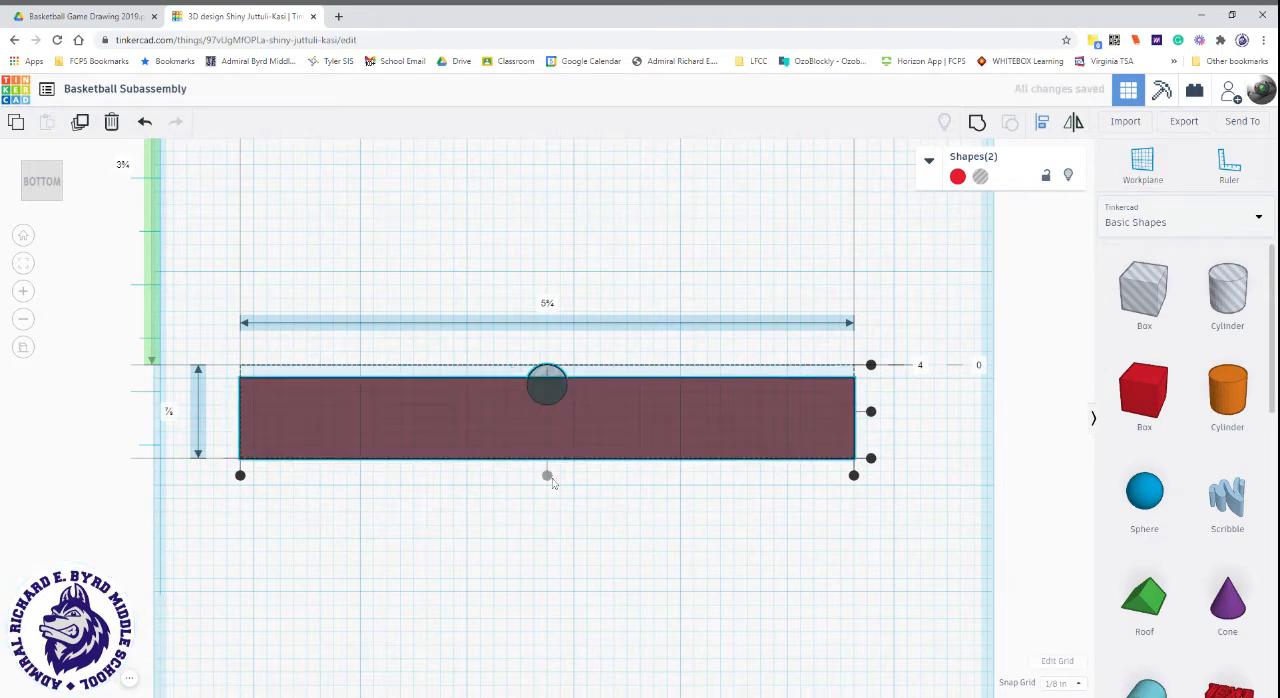
{"action": "left_click", "coordinate": [871, 411]}
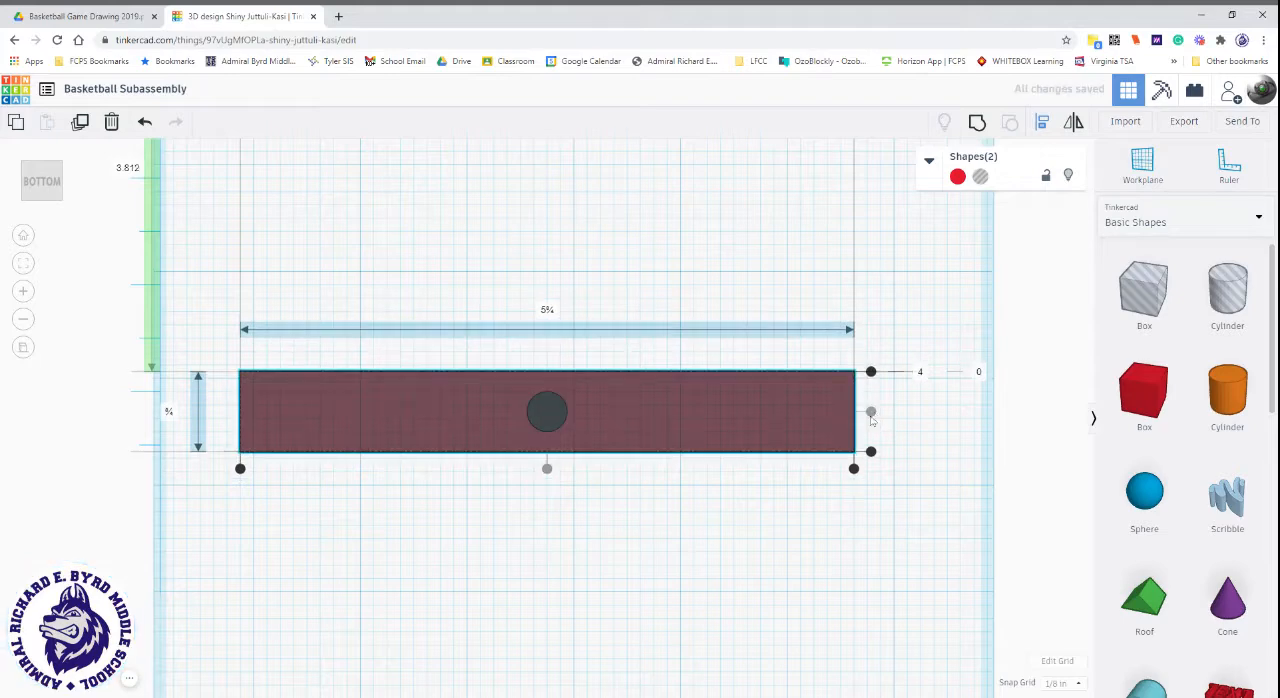
{"action": "left_click", "coordinate": [43, 189]}
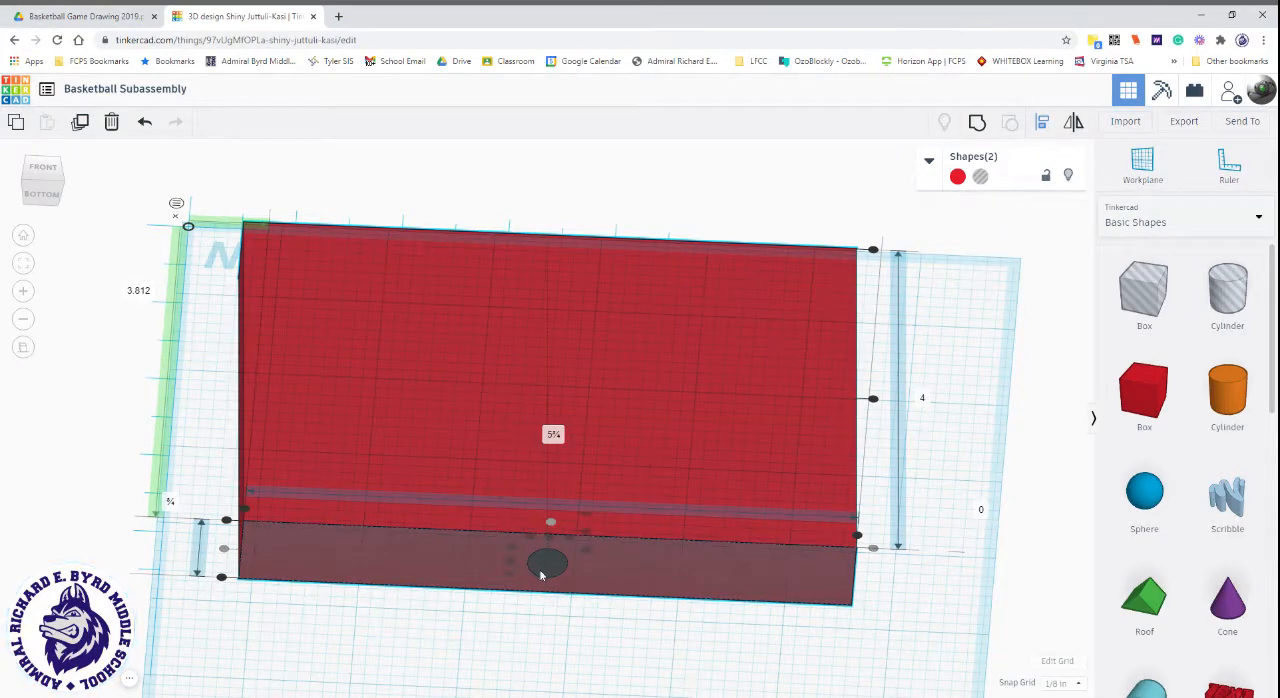
{"action": "left_click", "coordinate": [97, 322]}
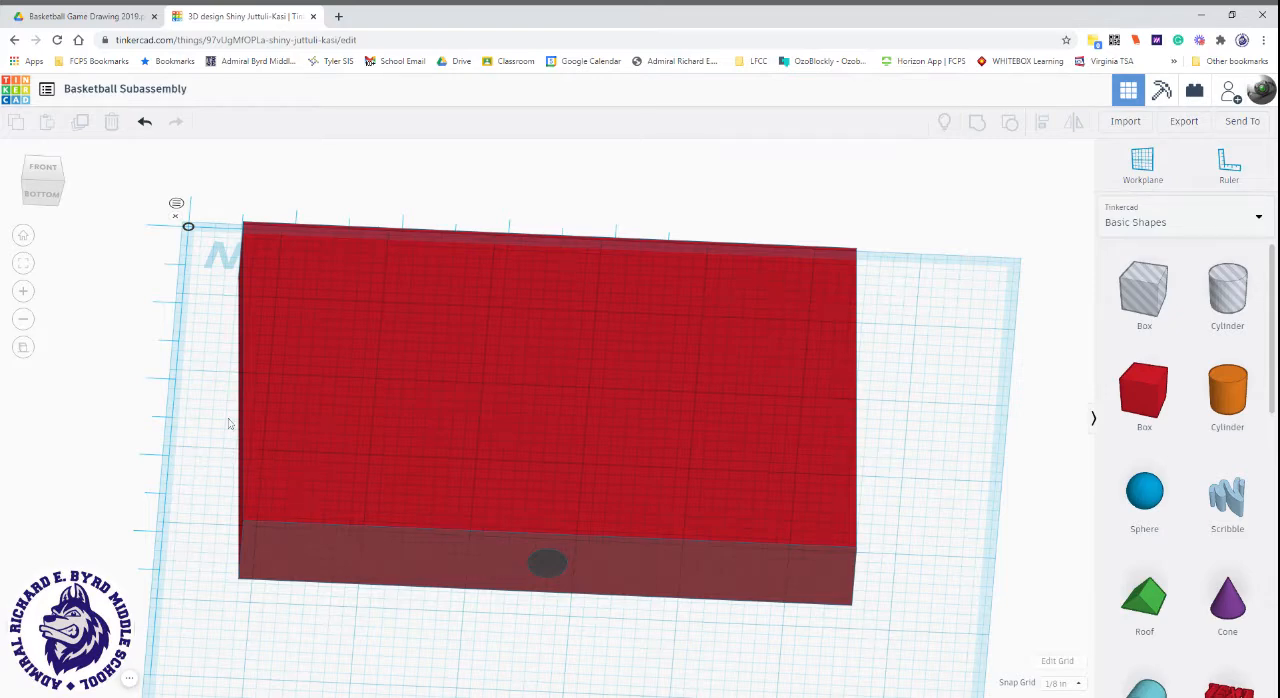
Group the box with the cylinder hole to cut the bottom hole, and inspect the backboard from below.
{"action": "left_click_drag", "start_coordinate": [188, 406], "coordinate": [814, 658]}
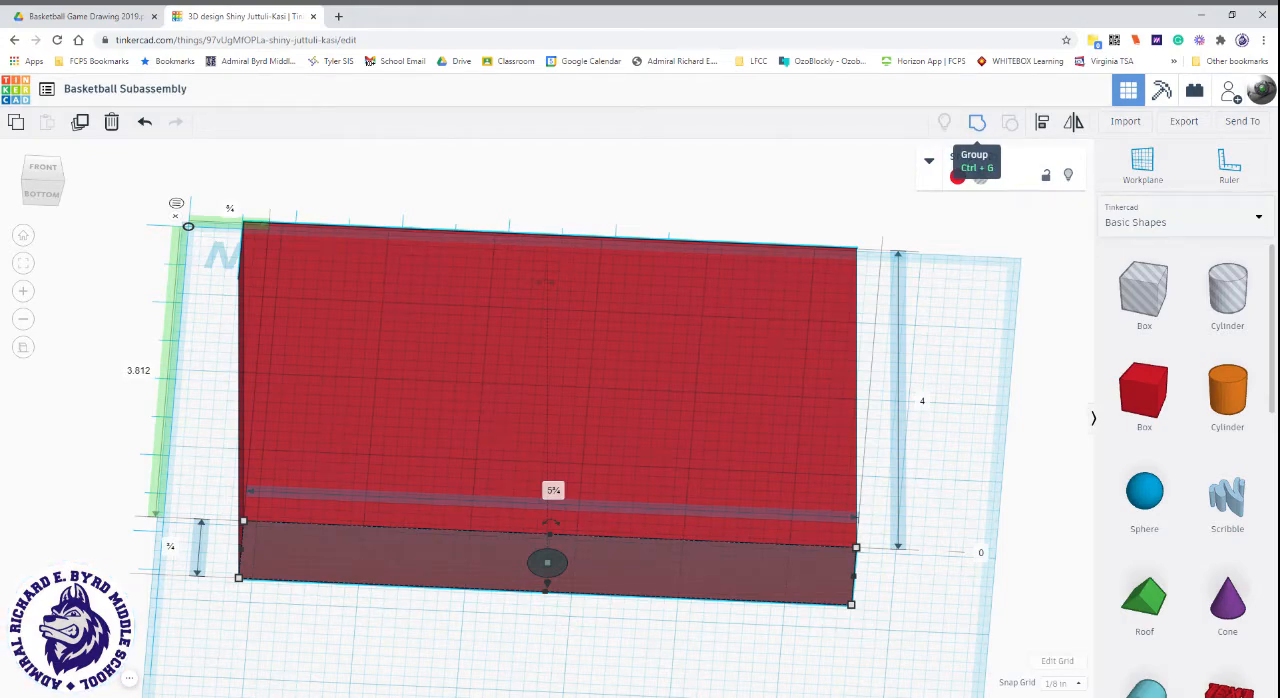
{"action": "left_click", "coordinate": [976, 123]}
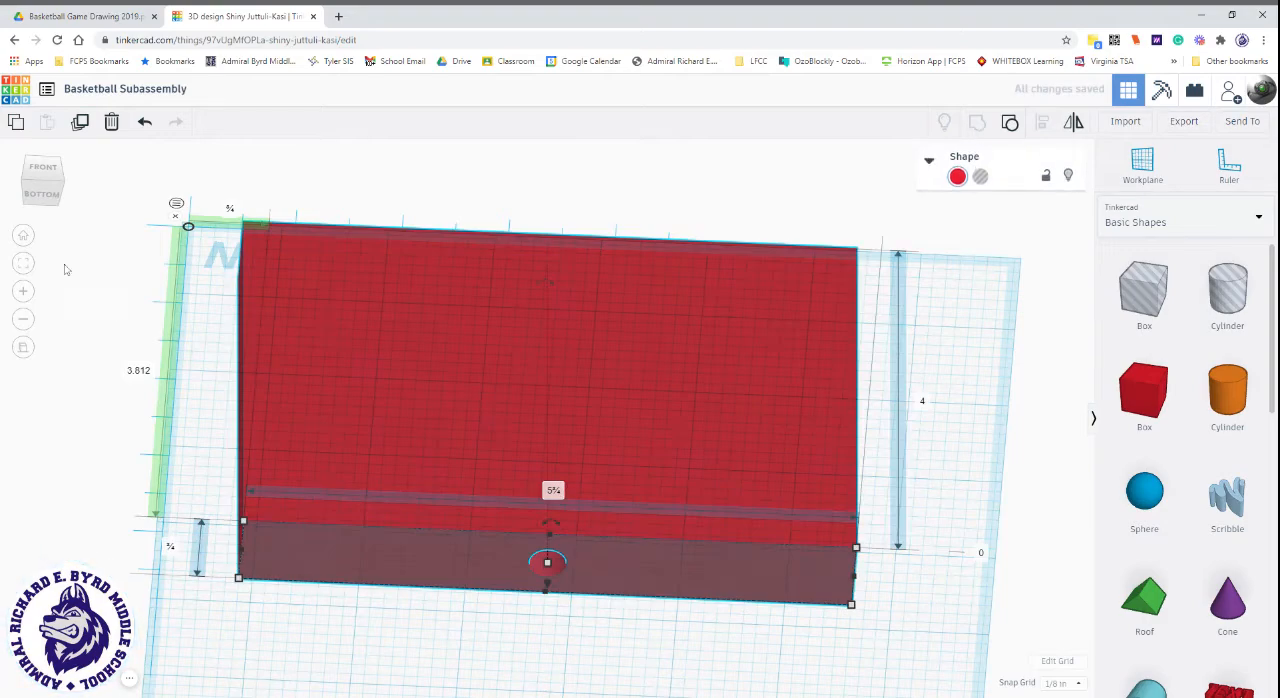
{"action": "left_click", "coordinate": [37, 188]}
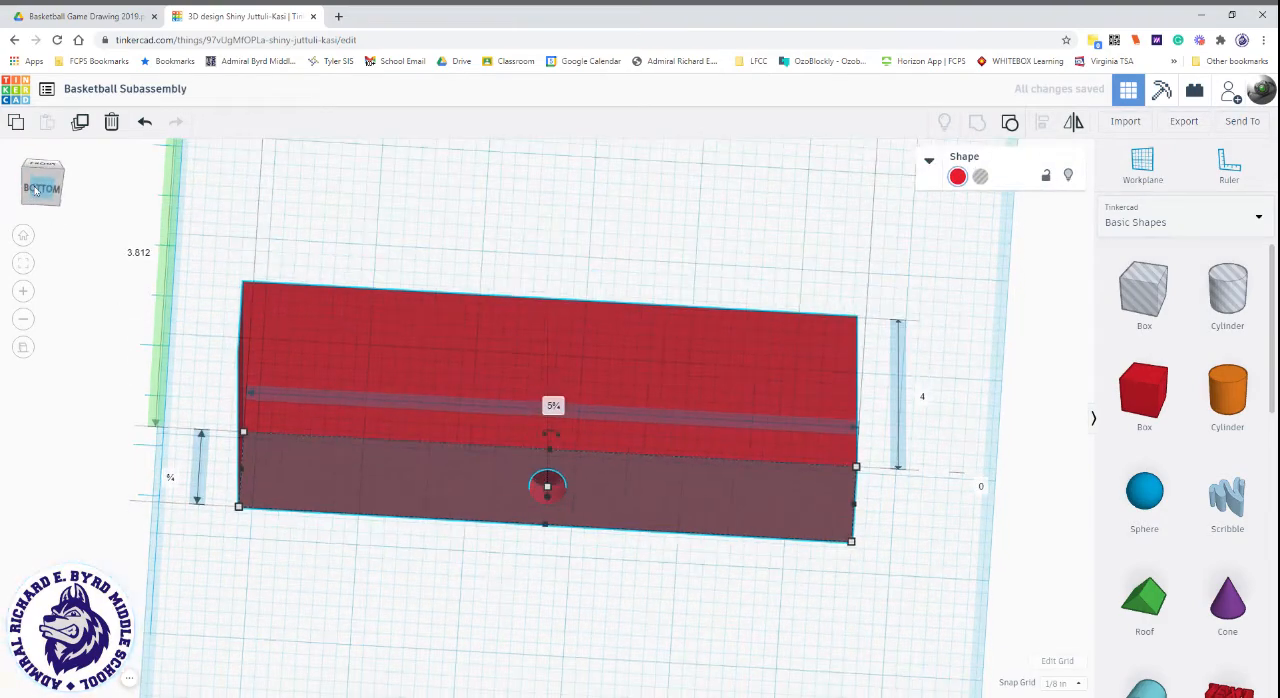
{"action": "left_click", "coordinate": [417, 208]}
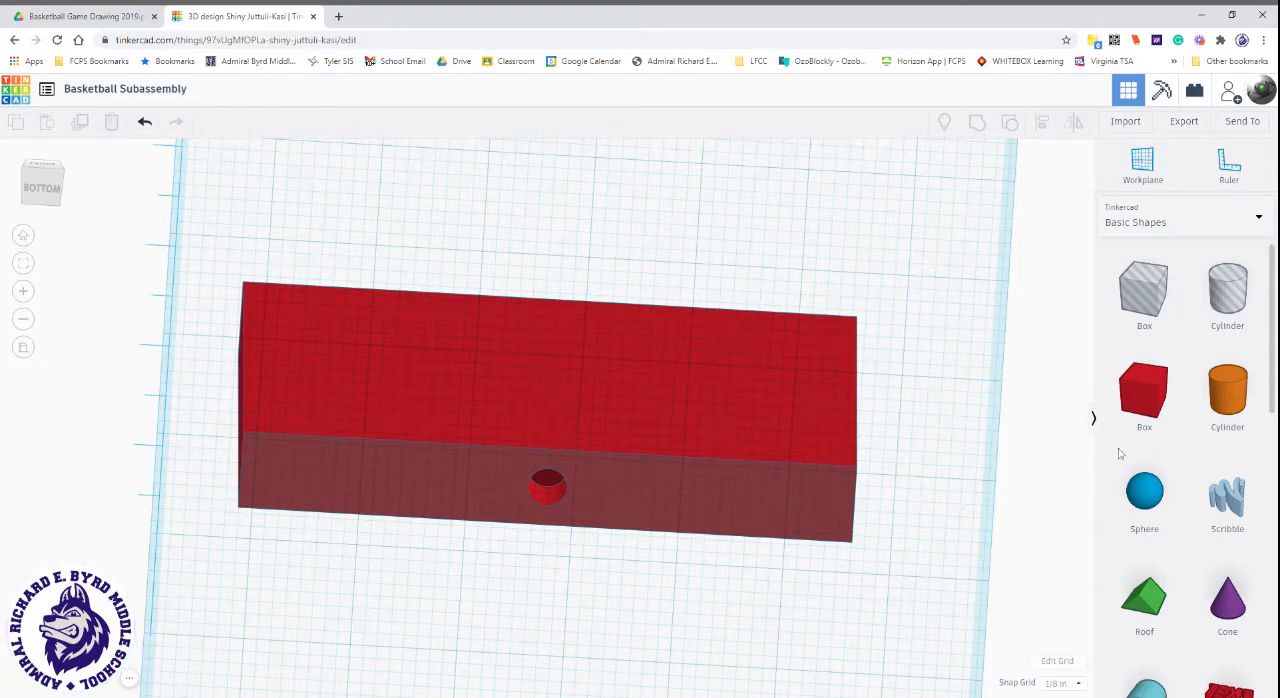
{"action": "left_click_drag", "start_coordinate": [1144, 490], "coordinate": [686, 248]}
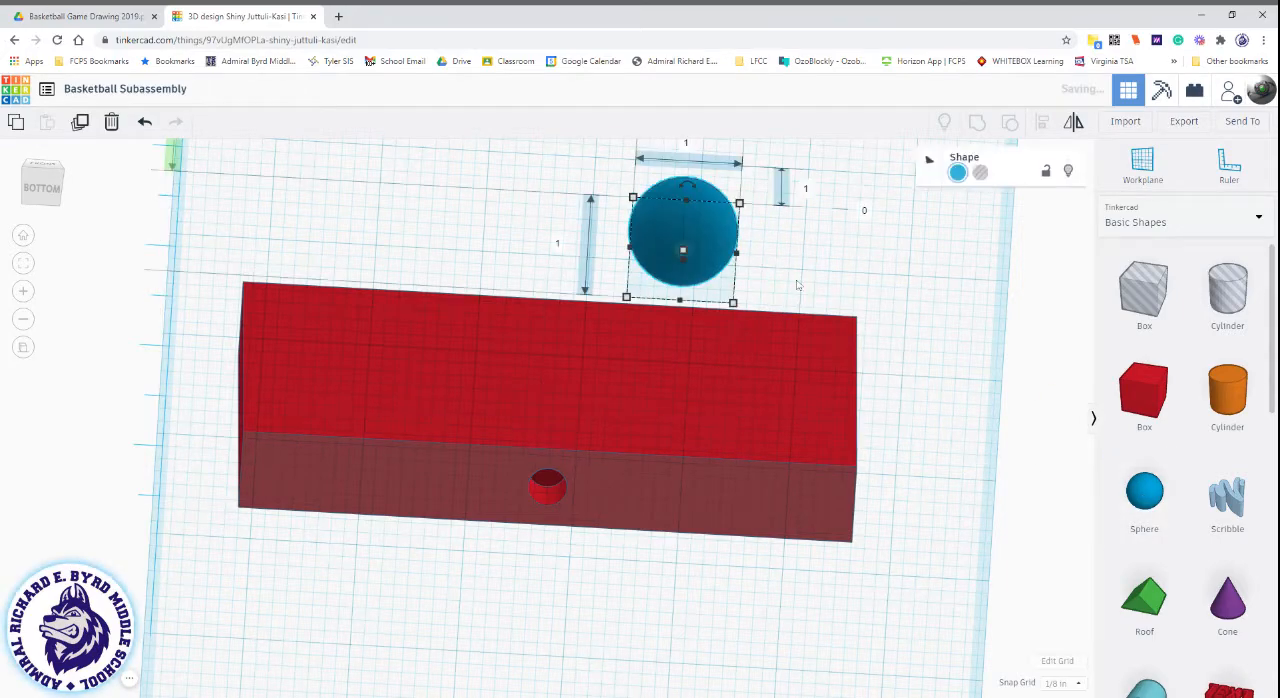
{"action": "left_click", "coordinate": [42, 182]}
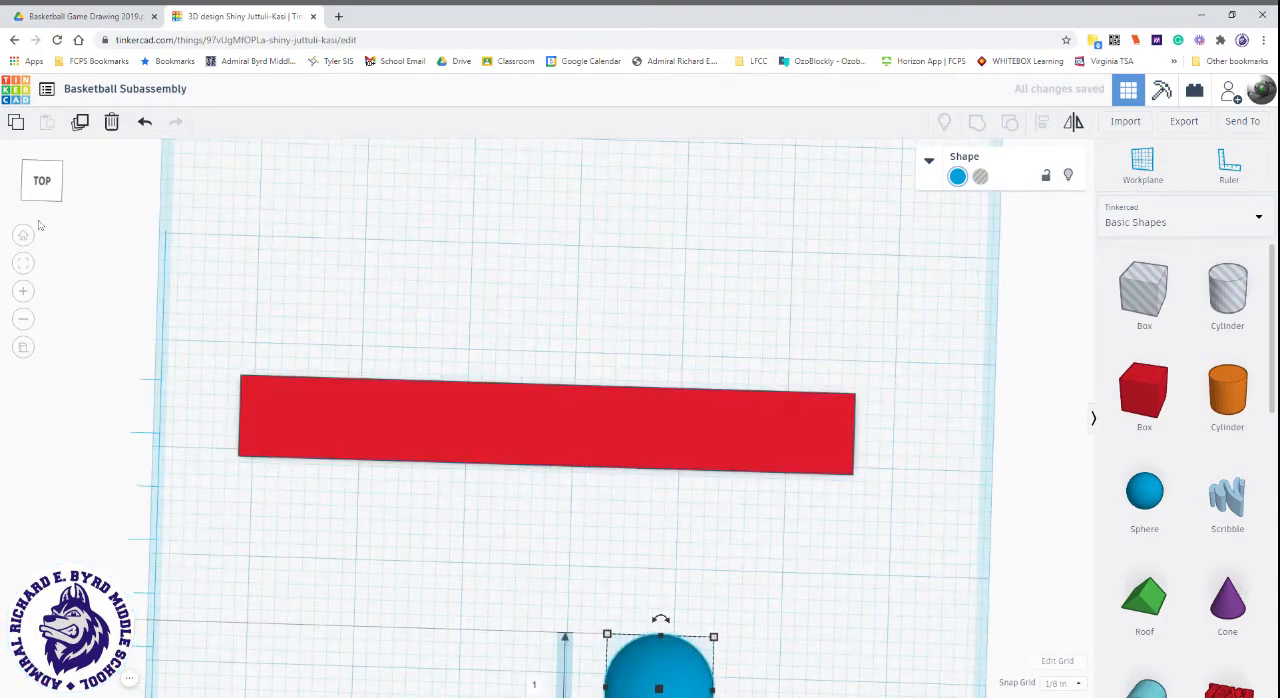
{"action": "scroll", "coordinate": [737, 234], "scroll_direction": "down", "scroll_amount": 3}
{"action": "middle_click_drag", "start_coordinate": [673, 567], "coordinate": [700, 351]}
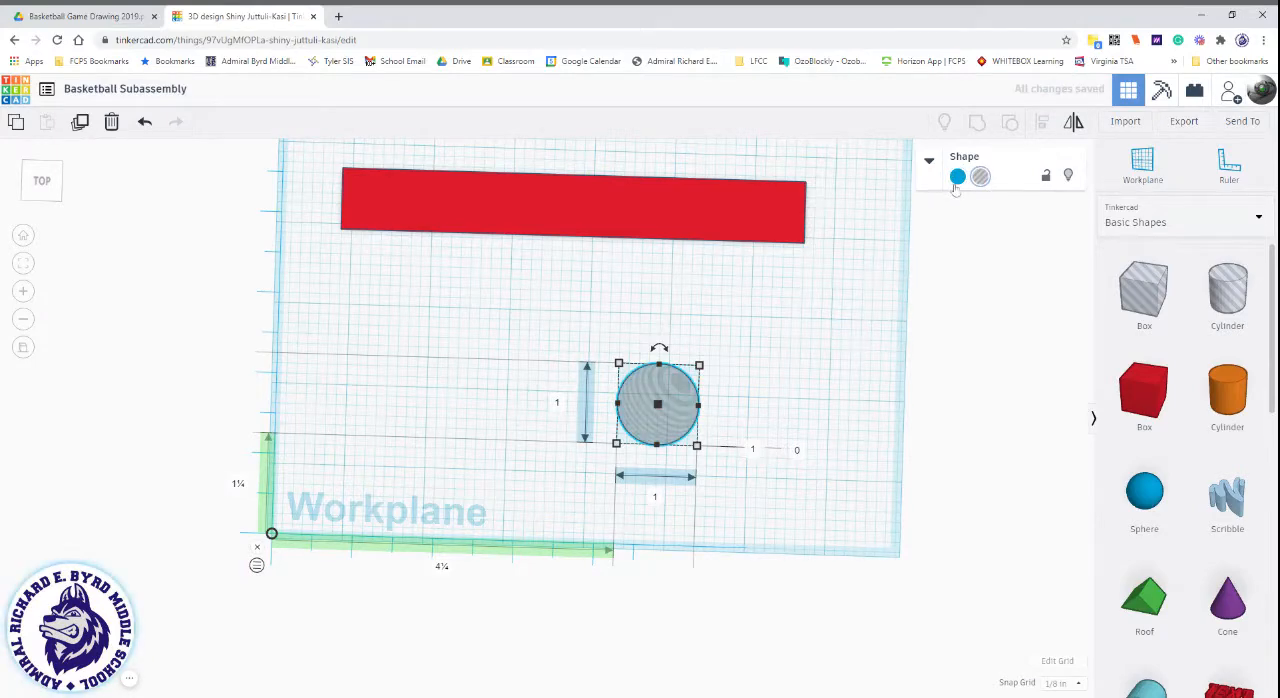
{"action": "left_click", "coordinate": [956, 181]}
{"action": "scroll", "coordinate": [1193, 452], "scroll_direction": "down", "scroll_amount": 5}
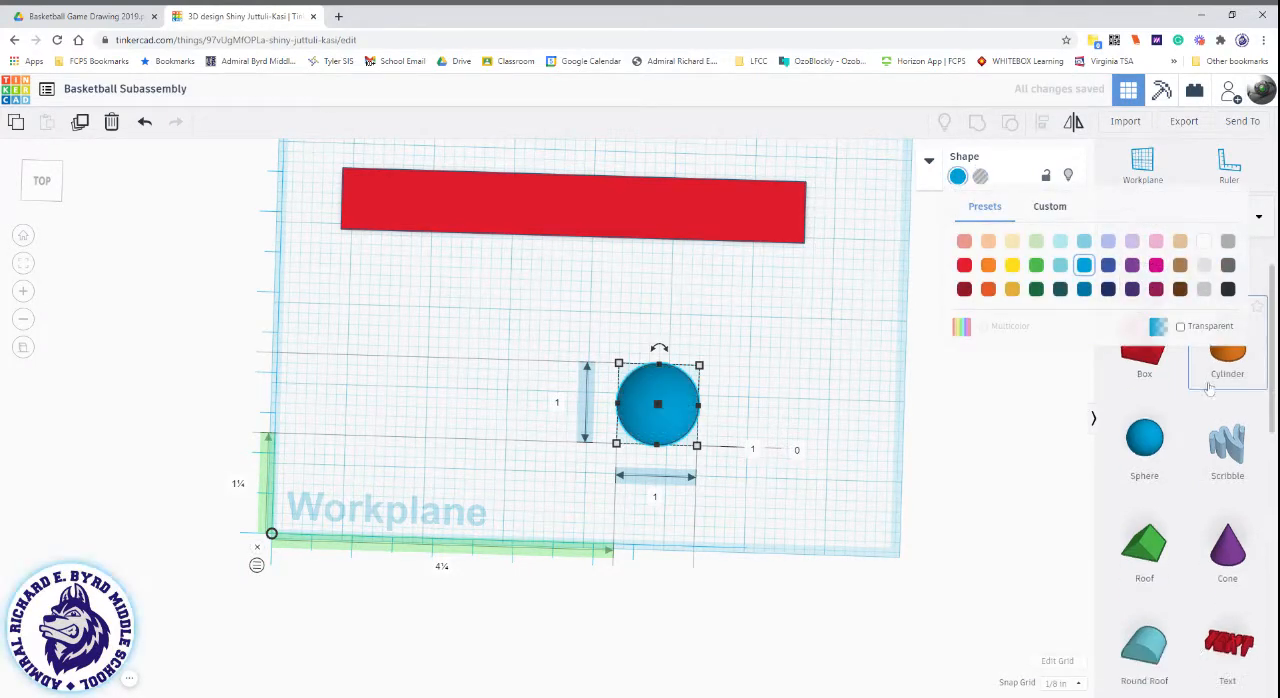
{"action": "scroll", "coordinate": [1193, 452], "scroll_direction": "up", "scroll_amount": 6}
{"action": "scroll", "coordinate": [1193, 452], "scroll_direction": "down", "scroll_amount": 1}
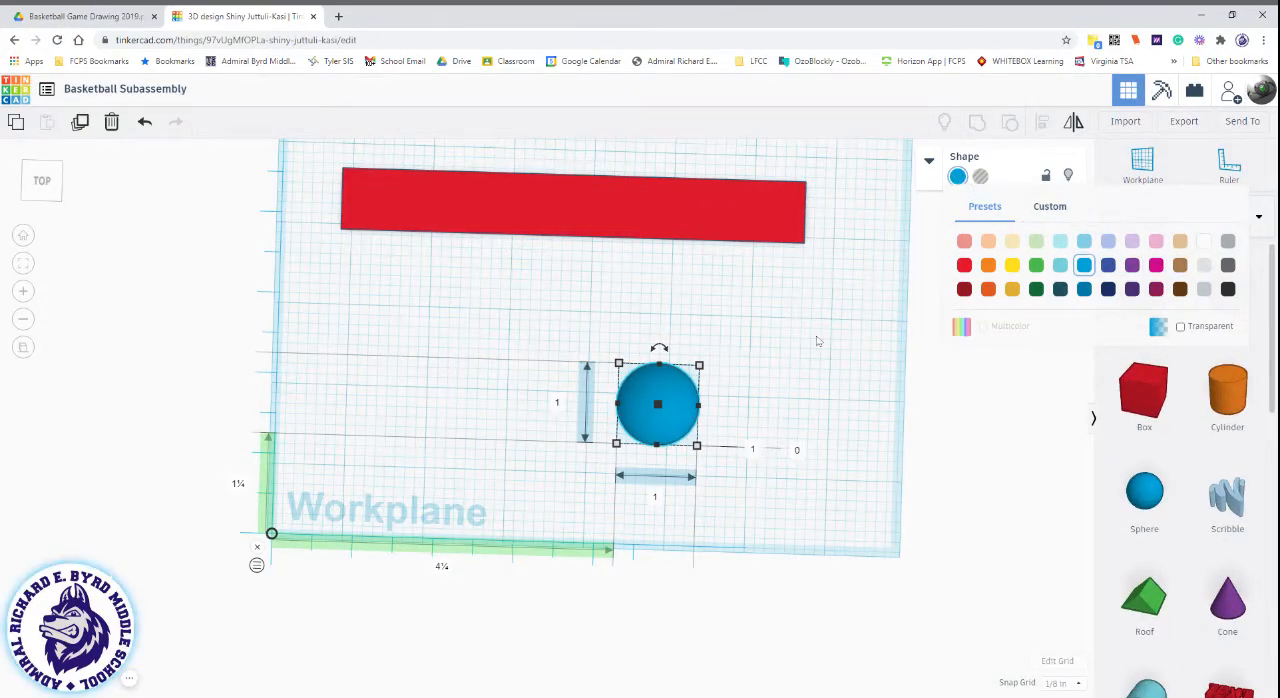
{"action": "left_click", "coordinate": [780, 369]}
{"action": "left_click", "coordinate": [652, 418]}
{"action": "key", "text": "Delete"}
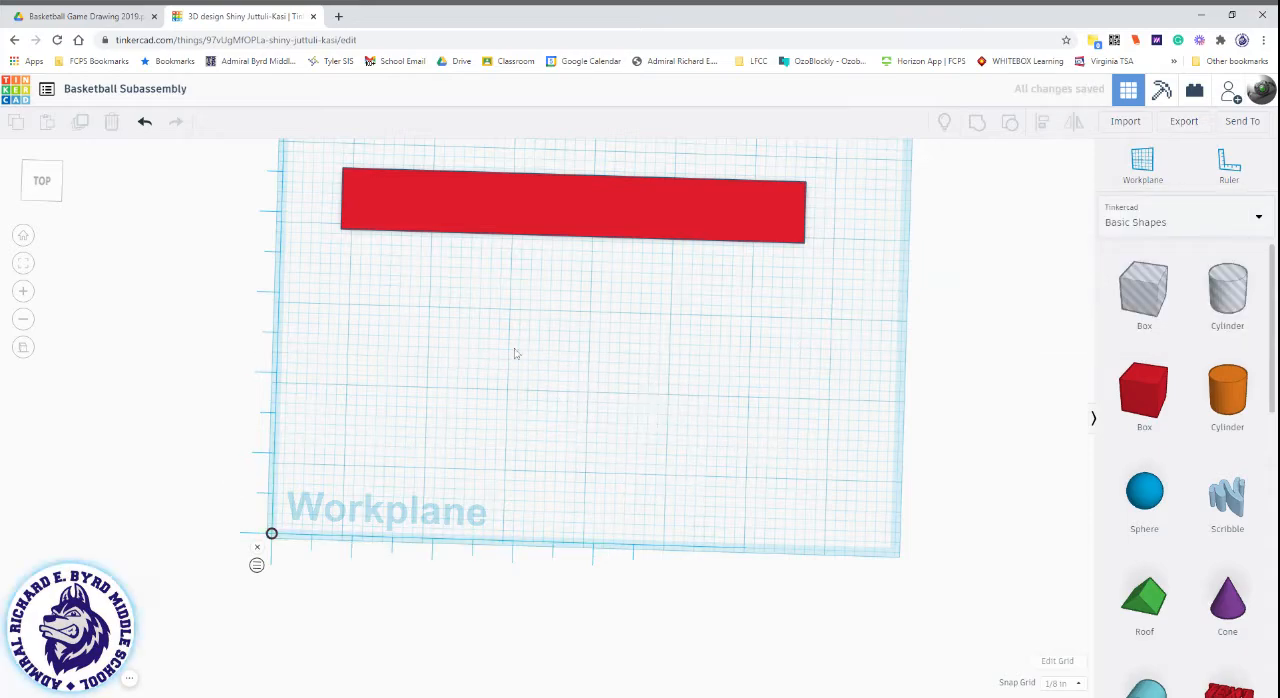
Consult the hoop's dimensions in the Basketball Game Drawing 2019 PDF, and return to the Tinkercad design.
{"action": "left_click", "coordinate": [45, 190]}
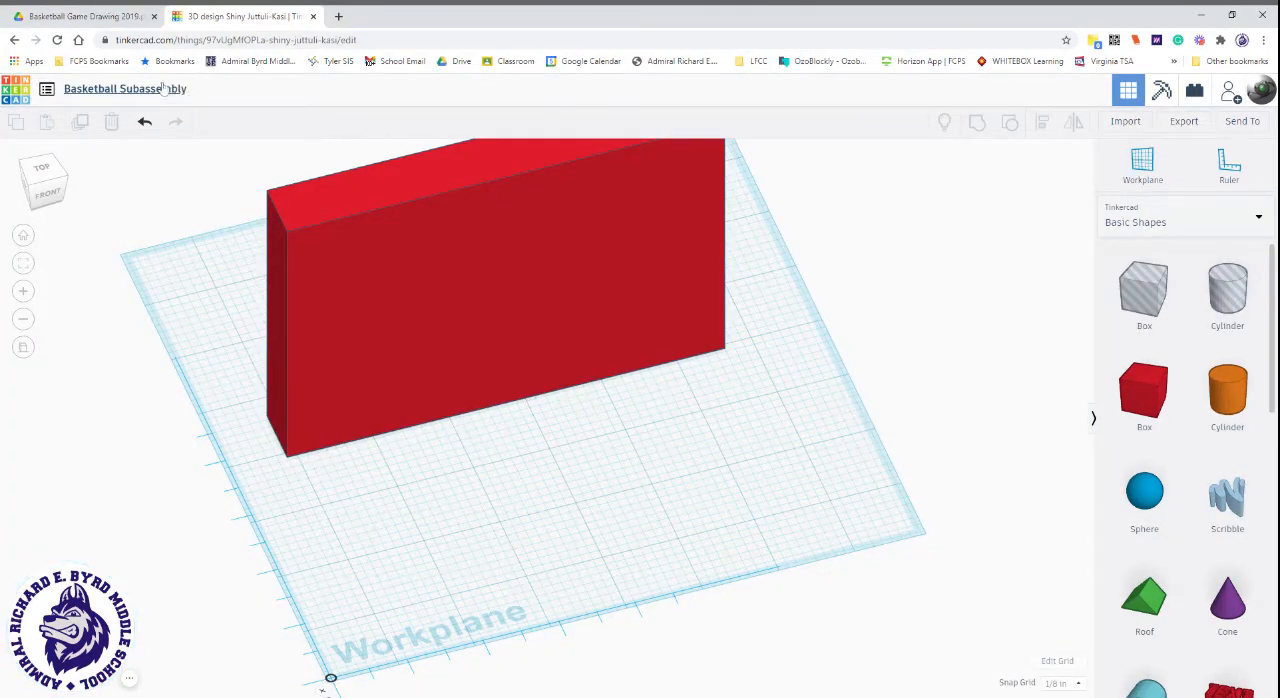
{"action": "left_click", "coordinate": [100, 14]}
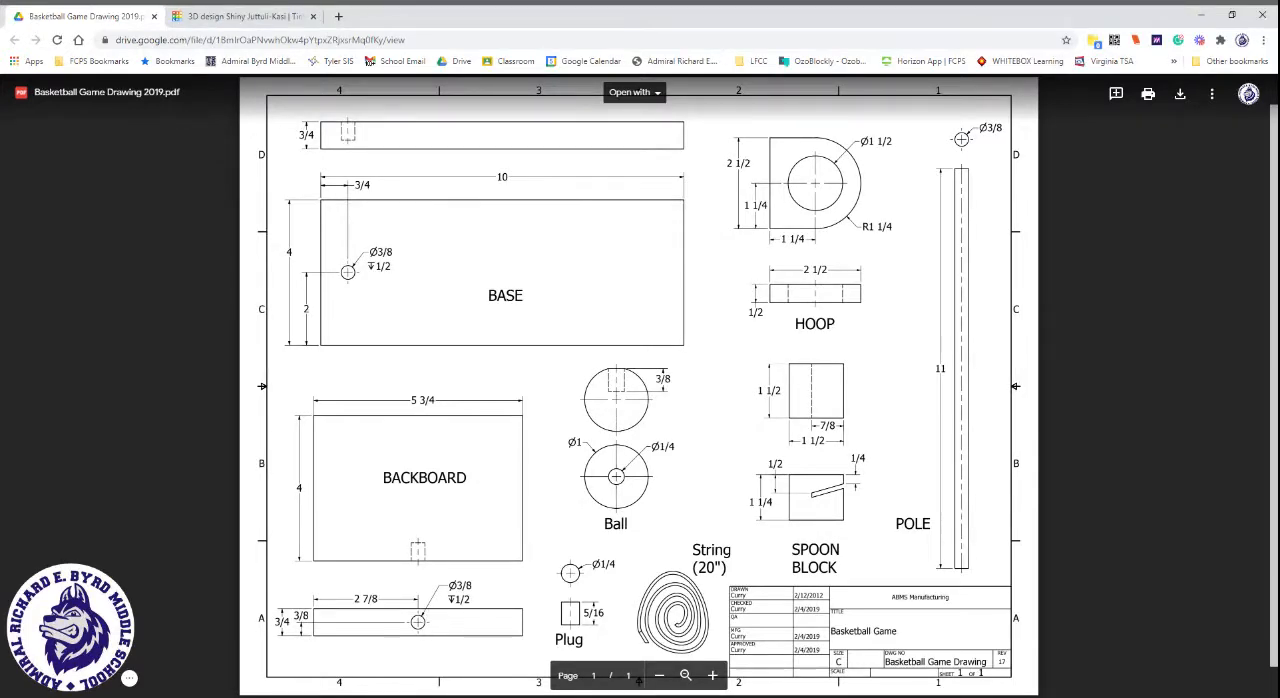
{"action": "left_click", "coordinate": [201, 10]}
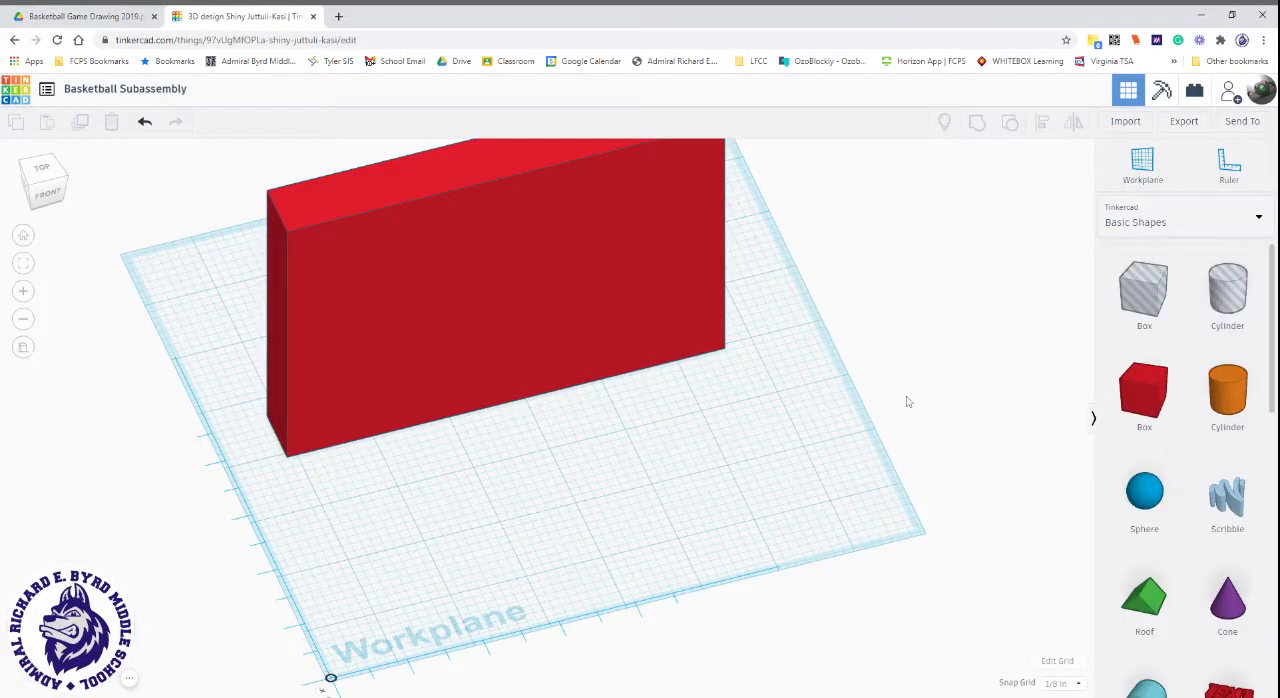
Place a solid box on the workplane in front of the backboard, and move the backboard farther back.
{"action": "left_click_drag", "start_coordinate": [1148, 394], "coordinate": [585, 500]}
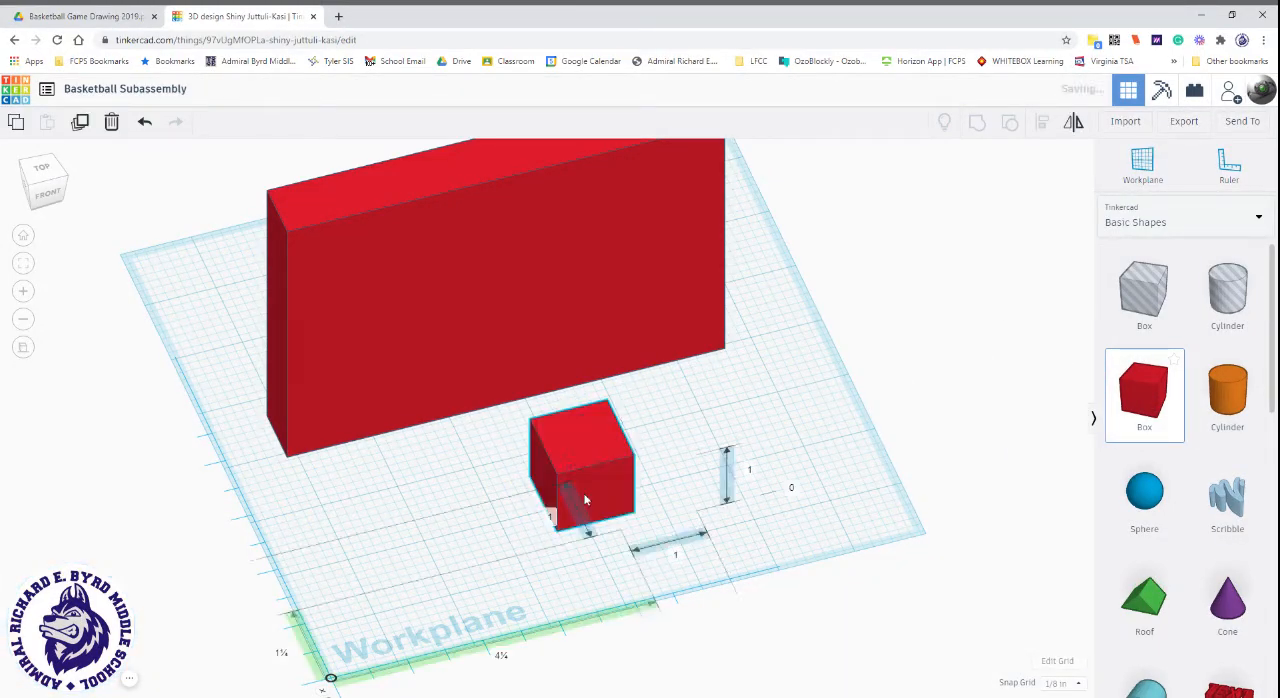
{"action": "left_click_drag", "start_coordinate": [531, 339], "coordinate": [496, 200]}
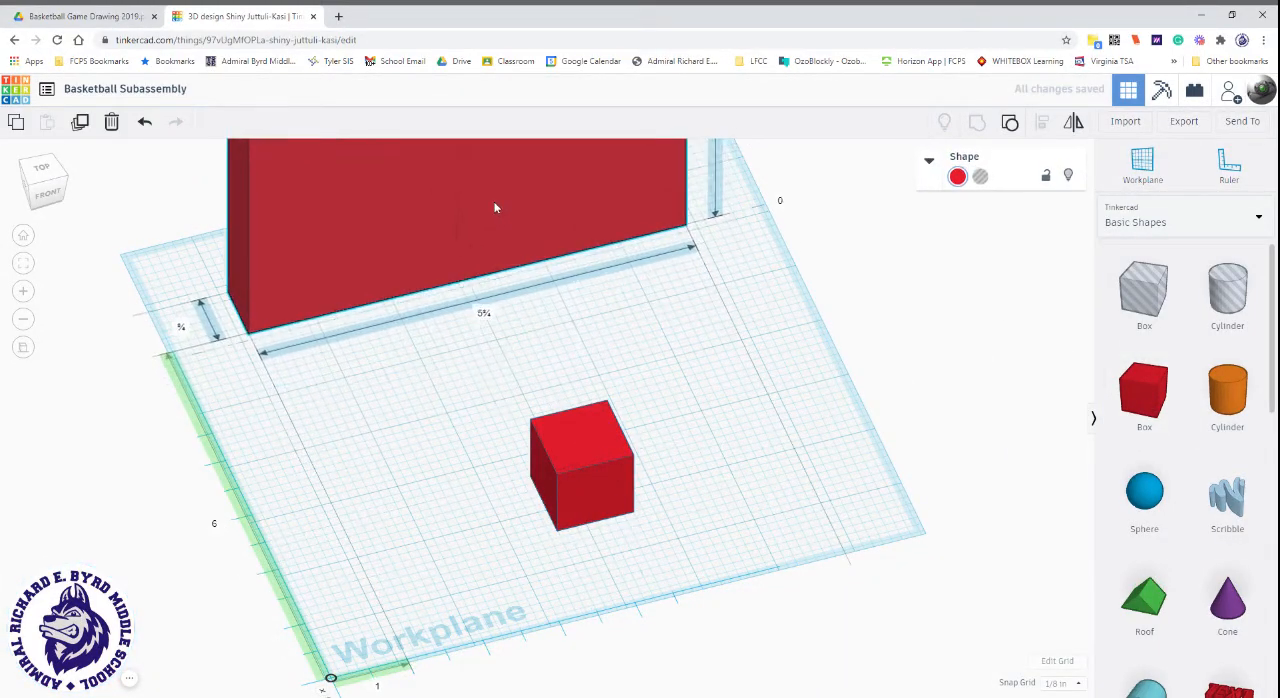
Change the new small box's colour to green.
{"action": "left_click", "coordinate": [604, 461]}
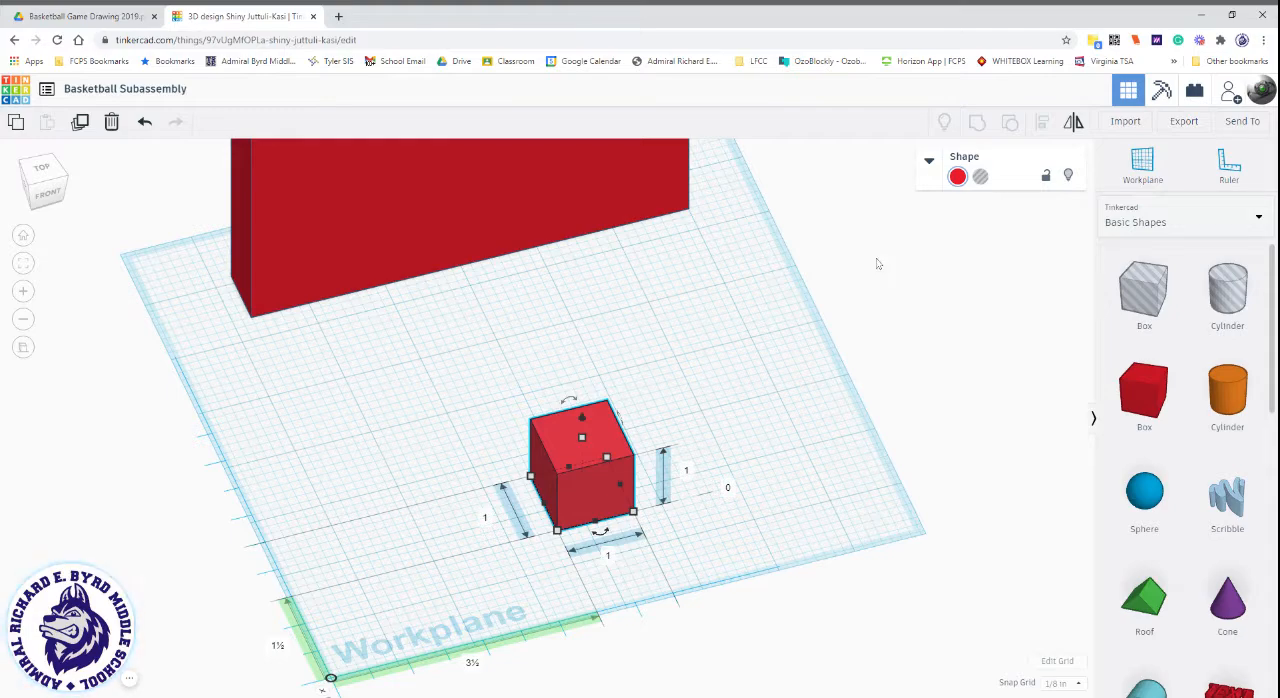
{"action": "left_click", "coordinate": [958, 177]}
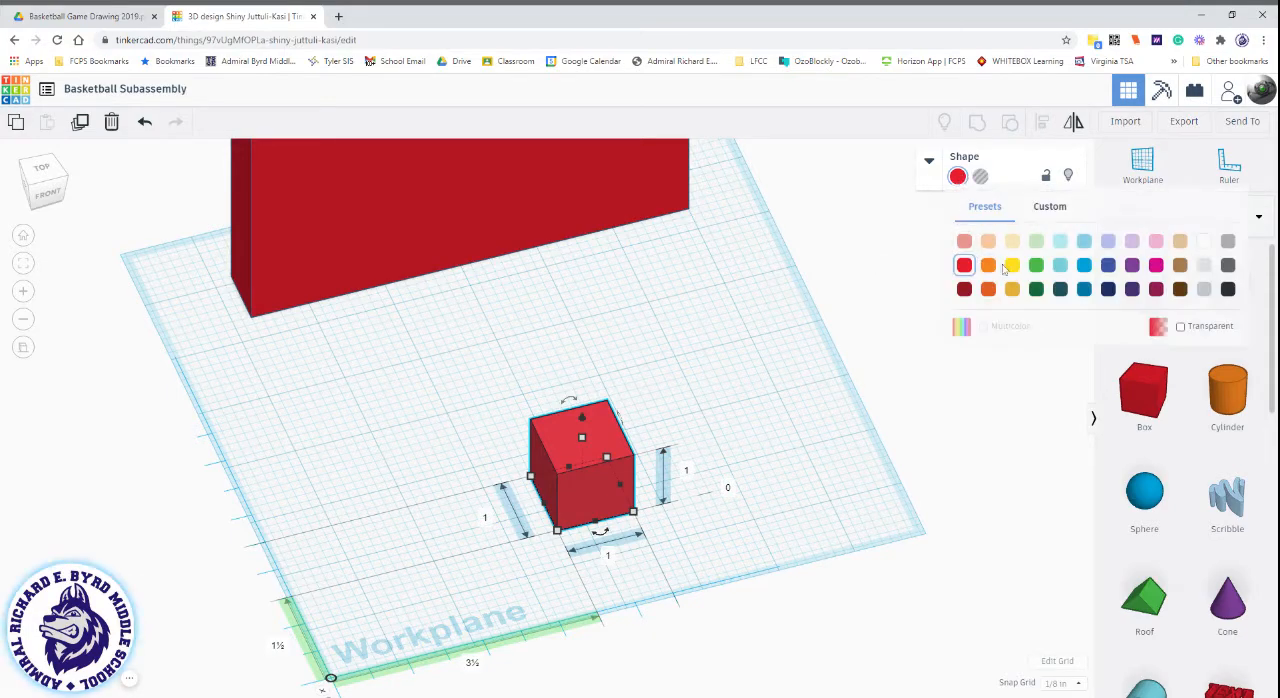
{"action": "left_click", "coordinate": [1036, 265]}
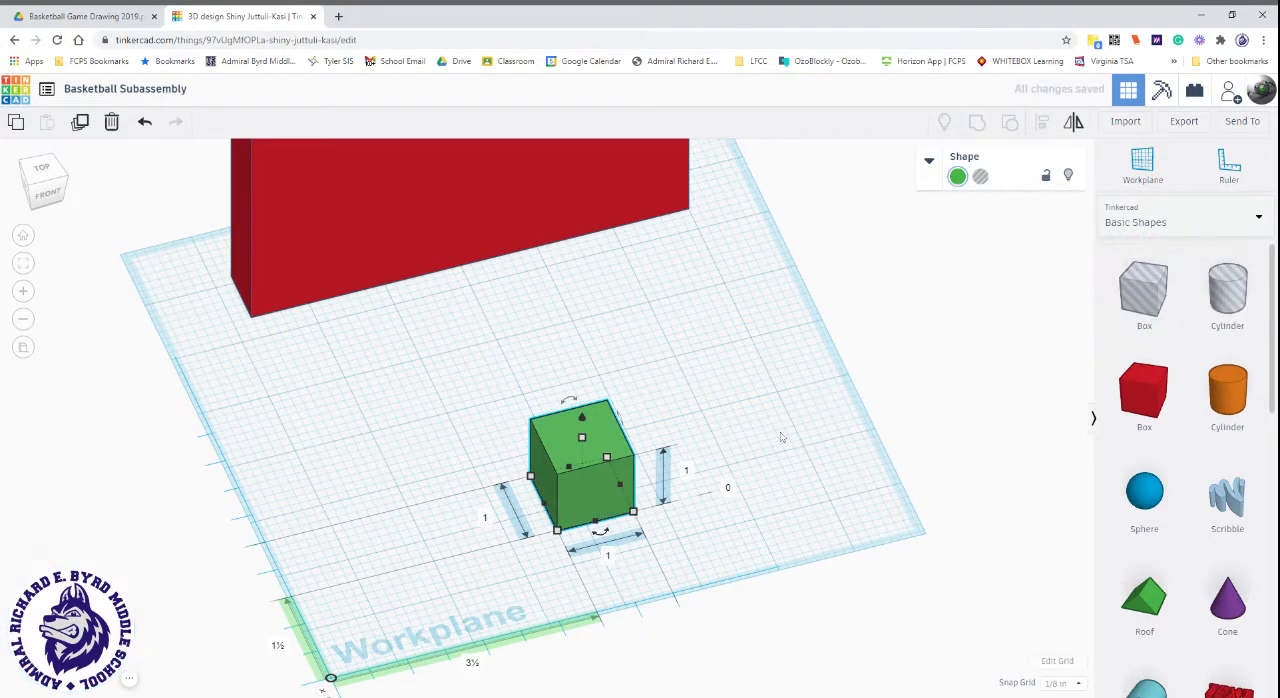
{"action": "left_click", "coordinate": [702, 477]}
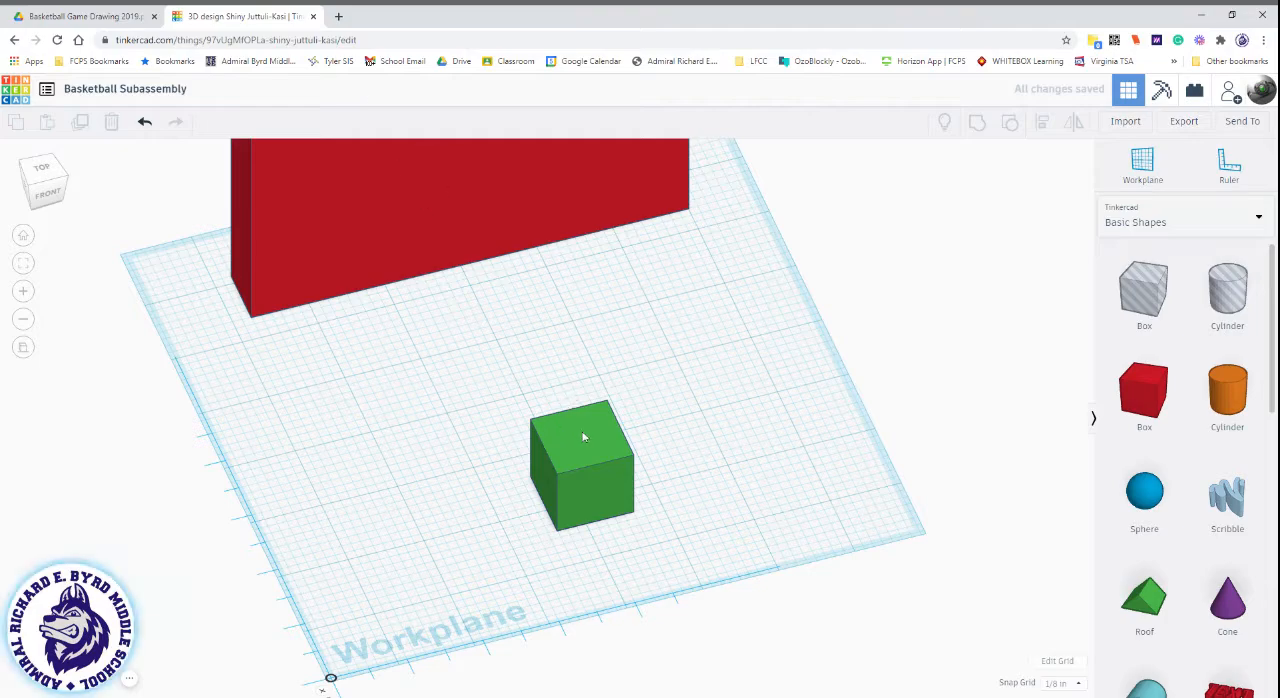
Set the green box's length to 2.5 inches and its height to 0.5 inch.
{"action": "left_click", "coordinate": [585, 468]}
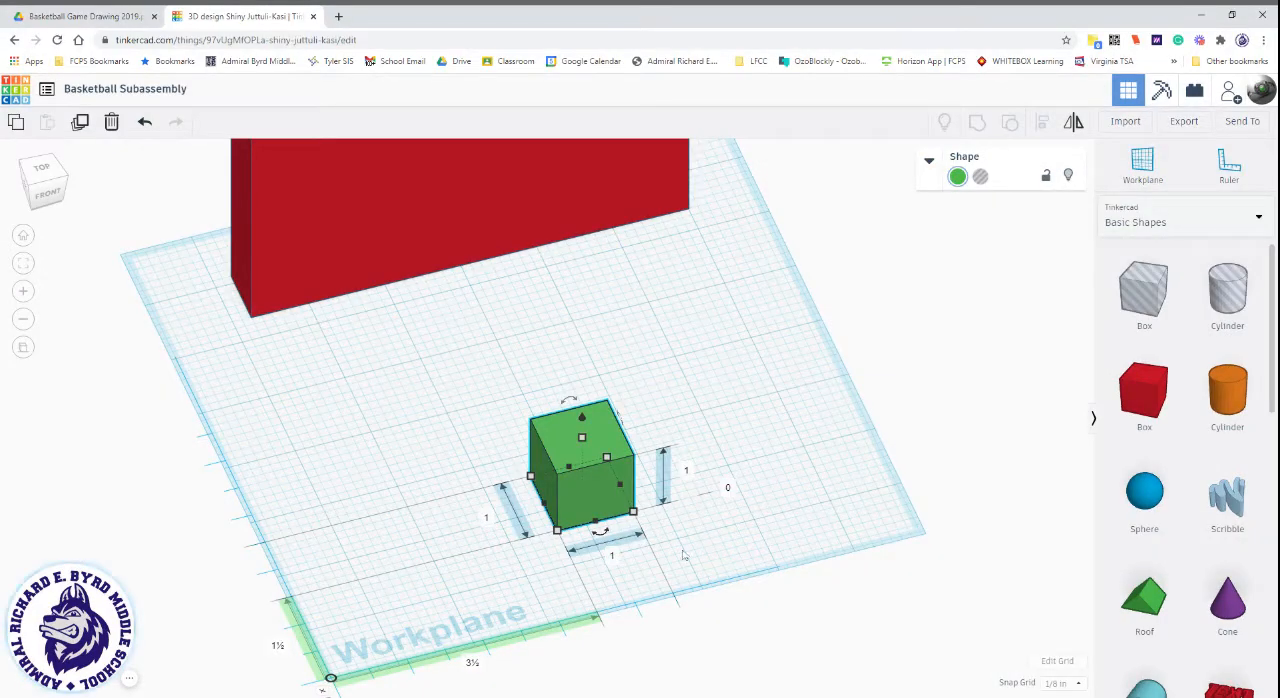
{"action": "left_click", "coordinate": [613, 558]}
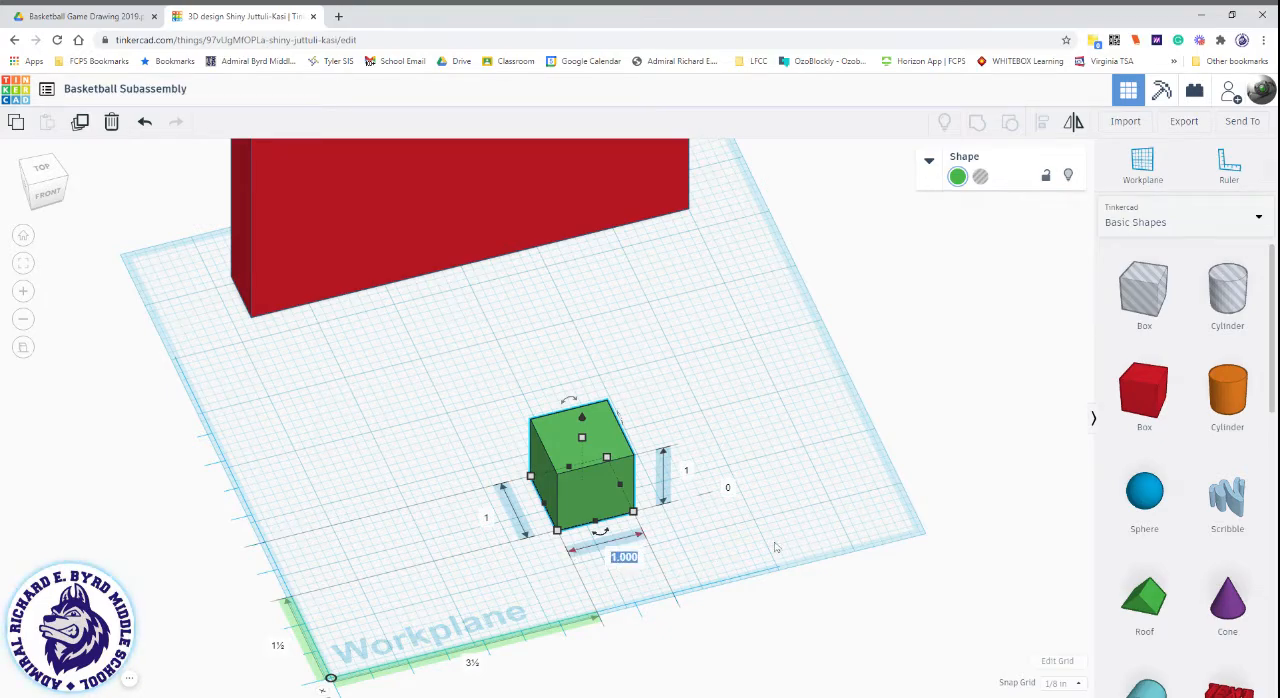
{"action": "type", "text": "2.5"}
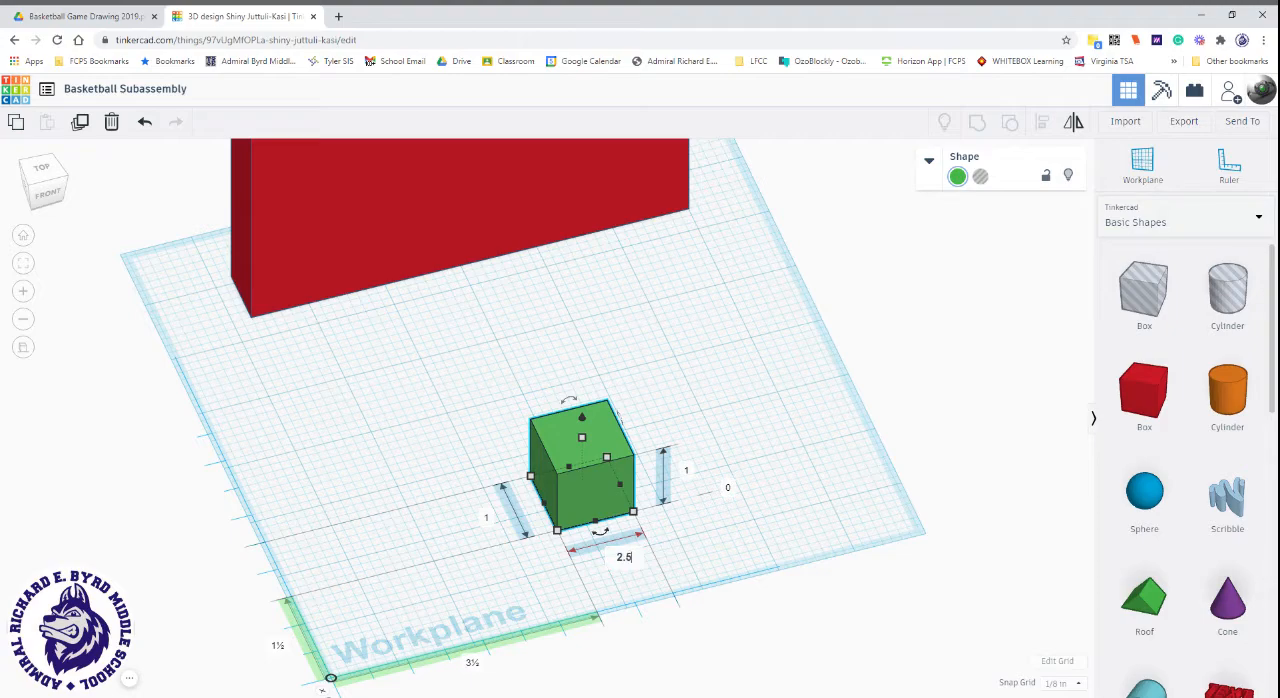
{"action": "key", "text": "Return"}
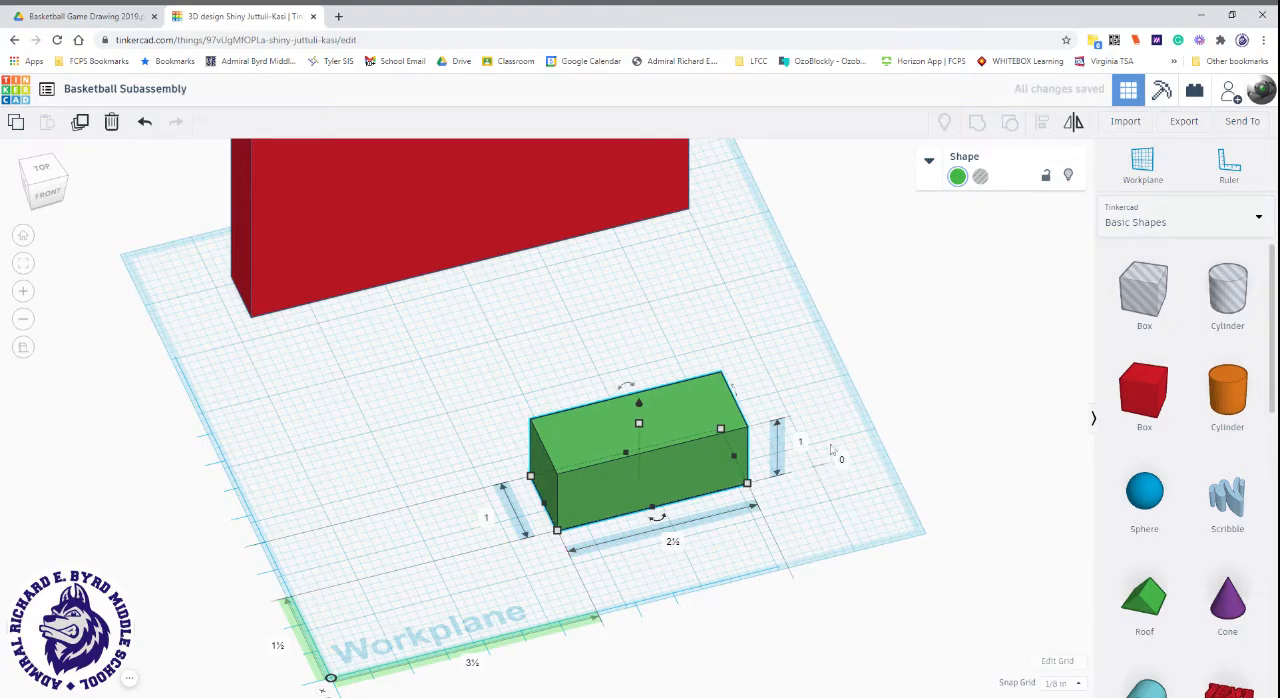
{"action": "left_click", "coordinate": [804, 442]}
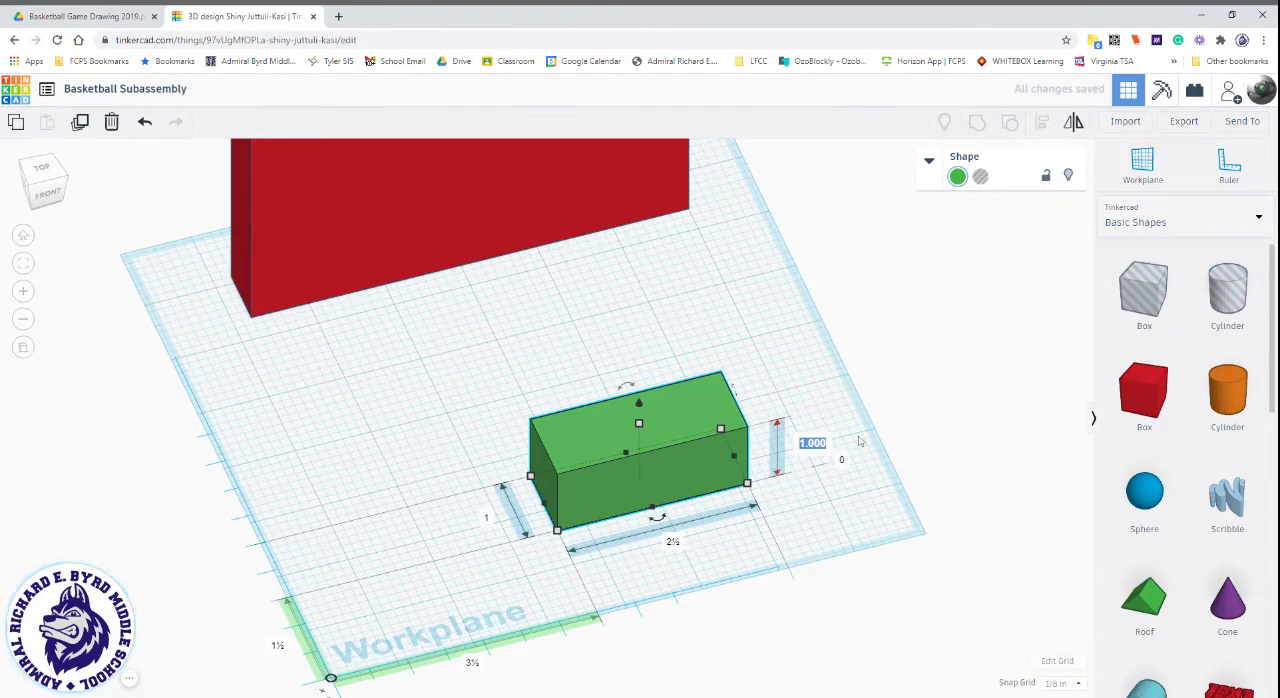
{"action": "type", "text": ".5"}
{"action": "key", "text": "Return"}
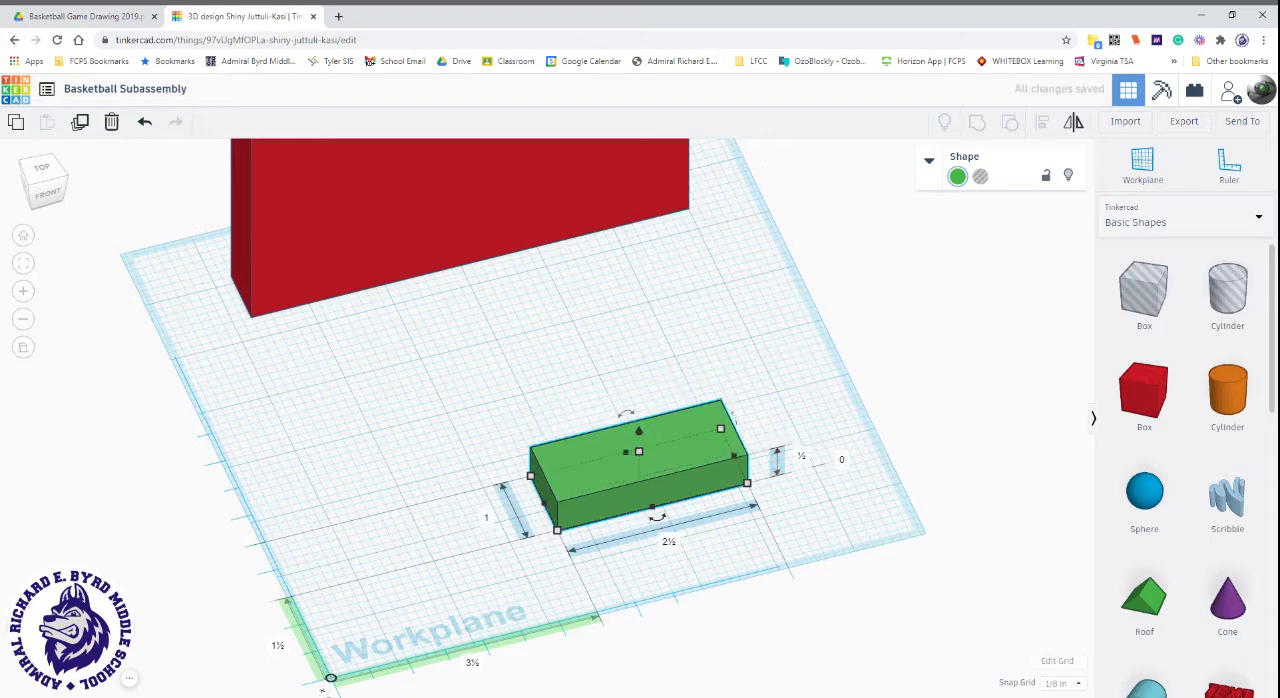
Move the green box closer to the backboard and set its width to 1.25 inches.
{"action": "left_click_drag", "start_coordinate": [696, 459], "coordinate": [640, 383]}
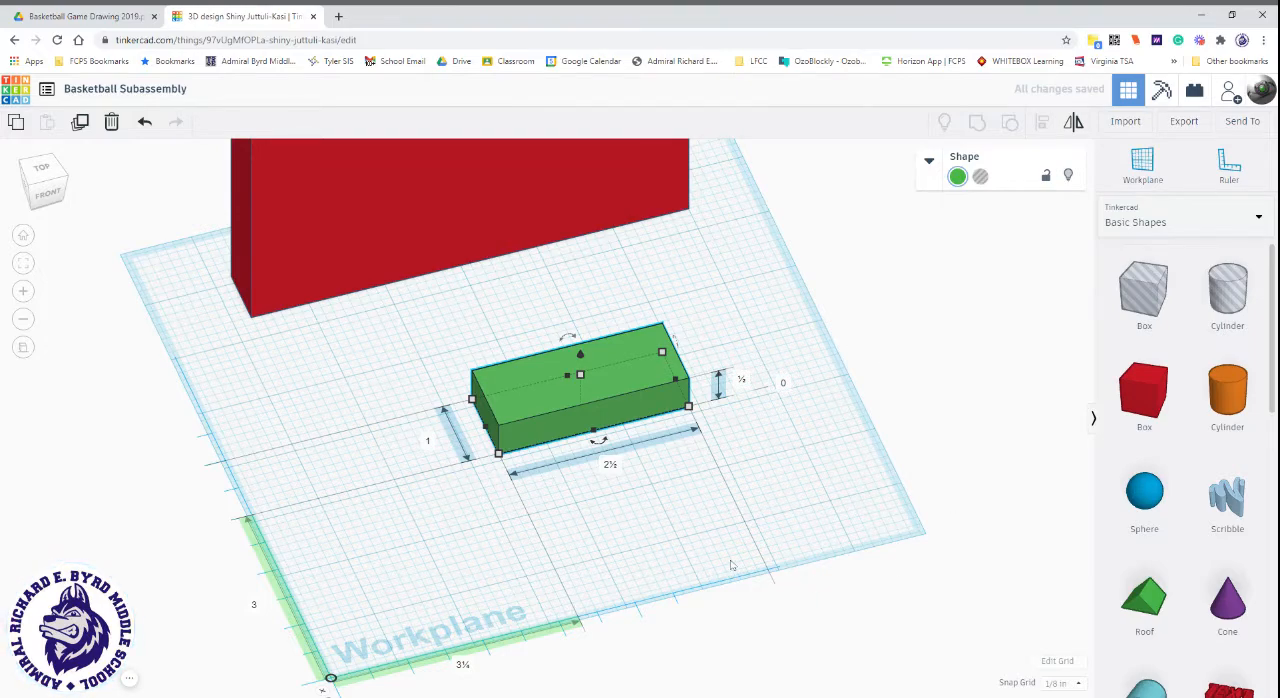
{"action": "left_click", "coordinate": [437, 442]}
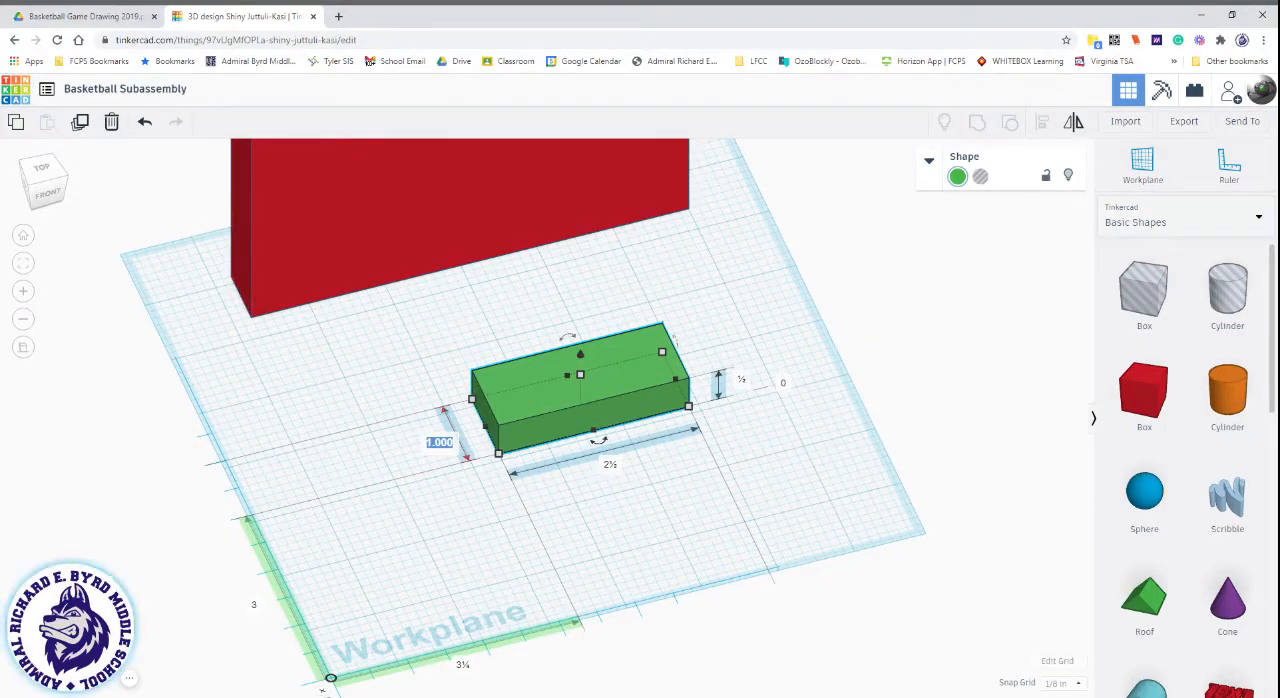
{"action": "type", "text": "1.25"}
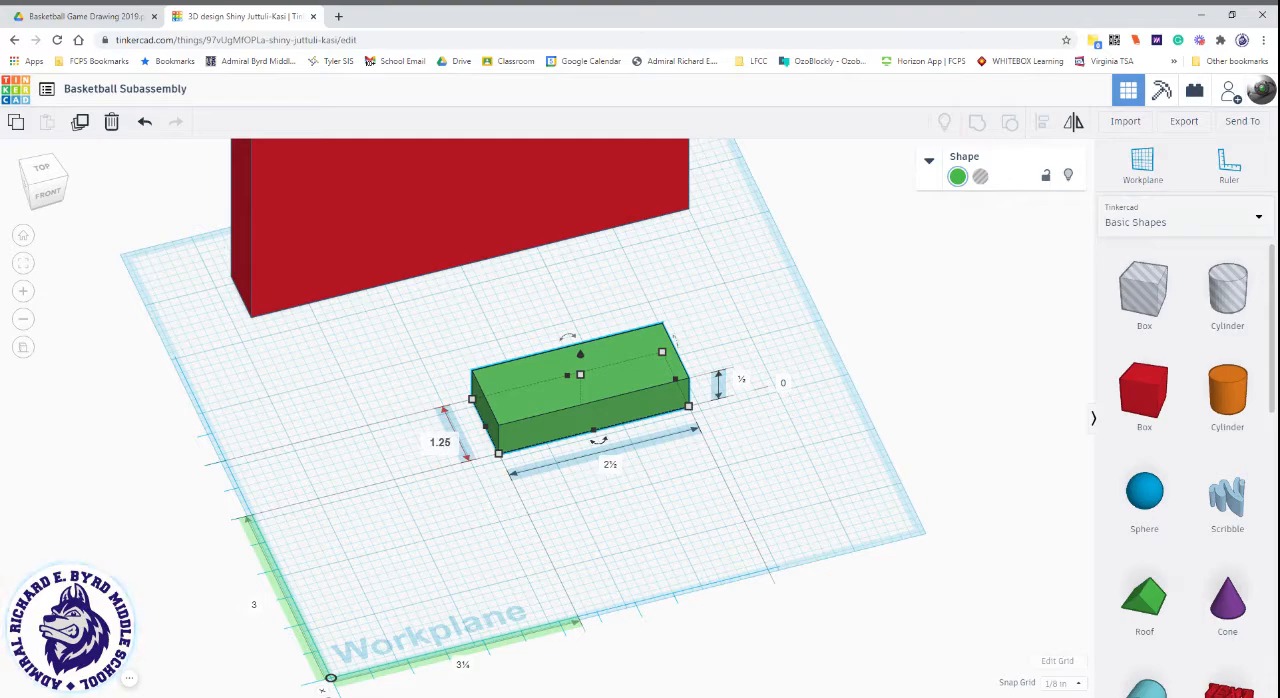
{"action": "key", "text": "Return"}
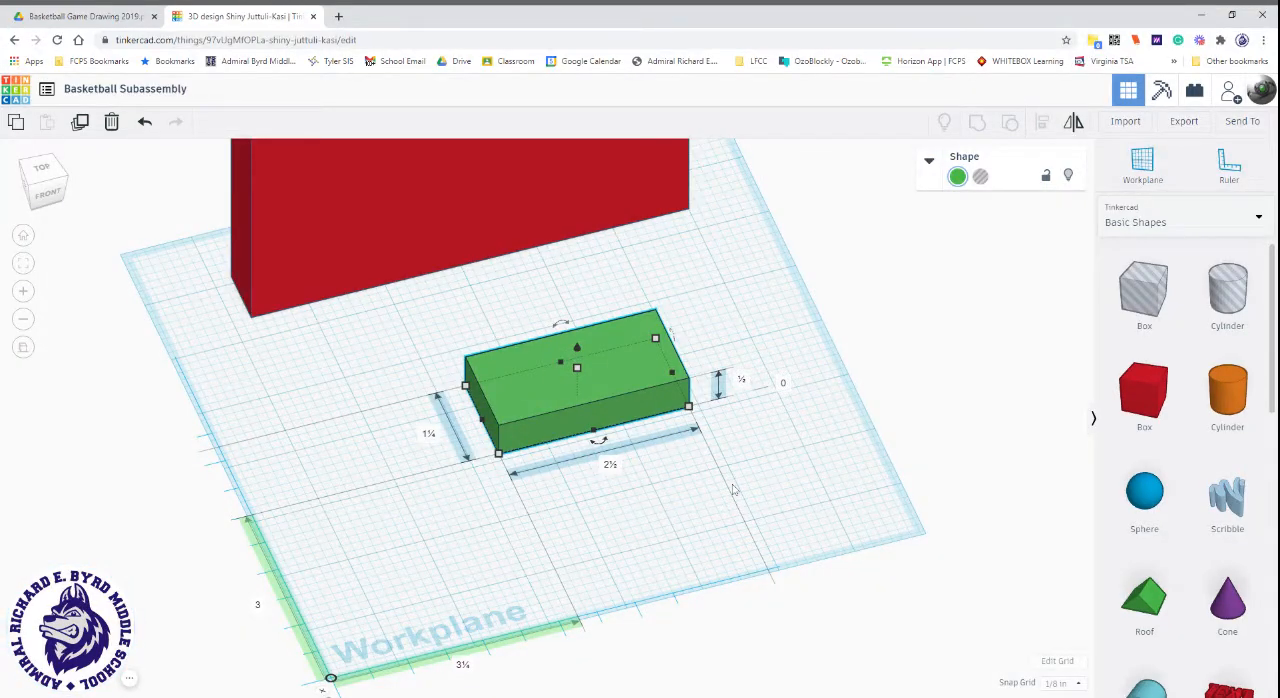
{"action": "left_click", "coordinate": [701, 495]}
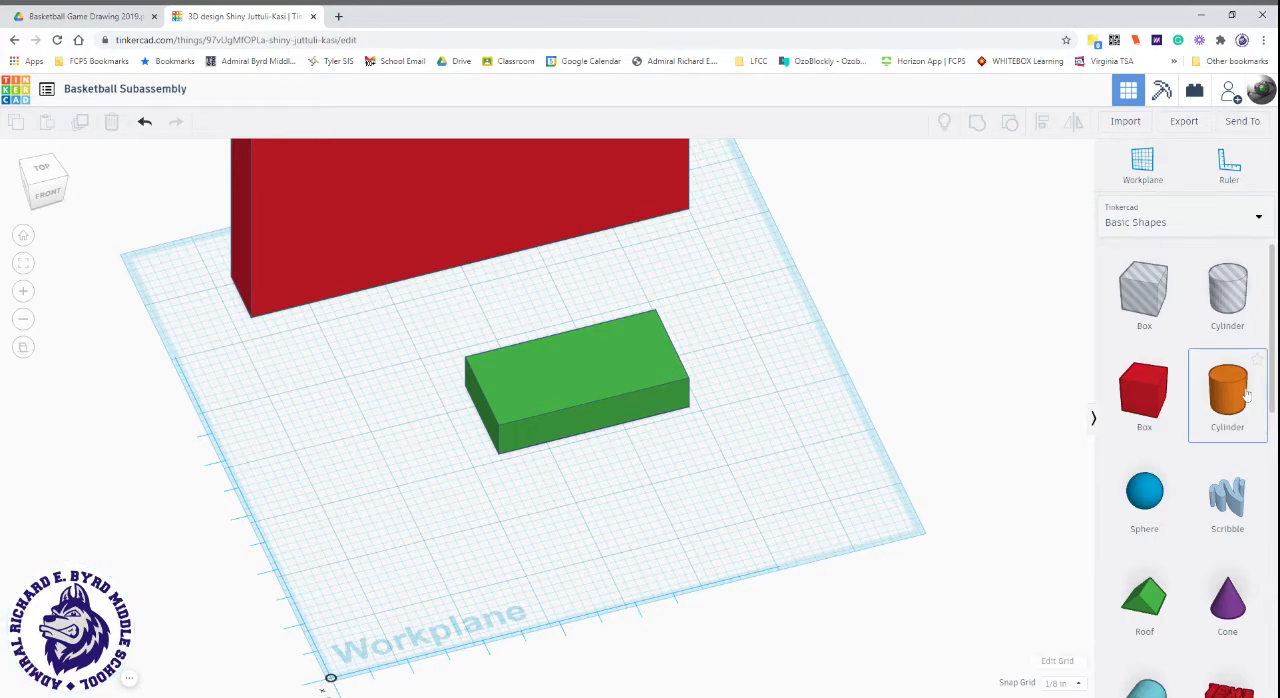
Place a solid cylinder over the front edge of the green box and set its number of sides to 64.
{"action": "left_click_drag", "start_coordinate": [1240, 396], "coordinate": [588, 428]}
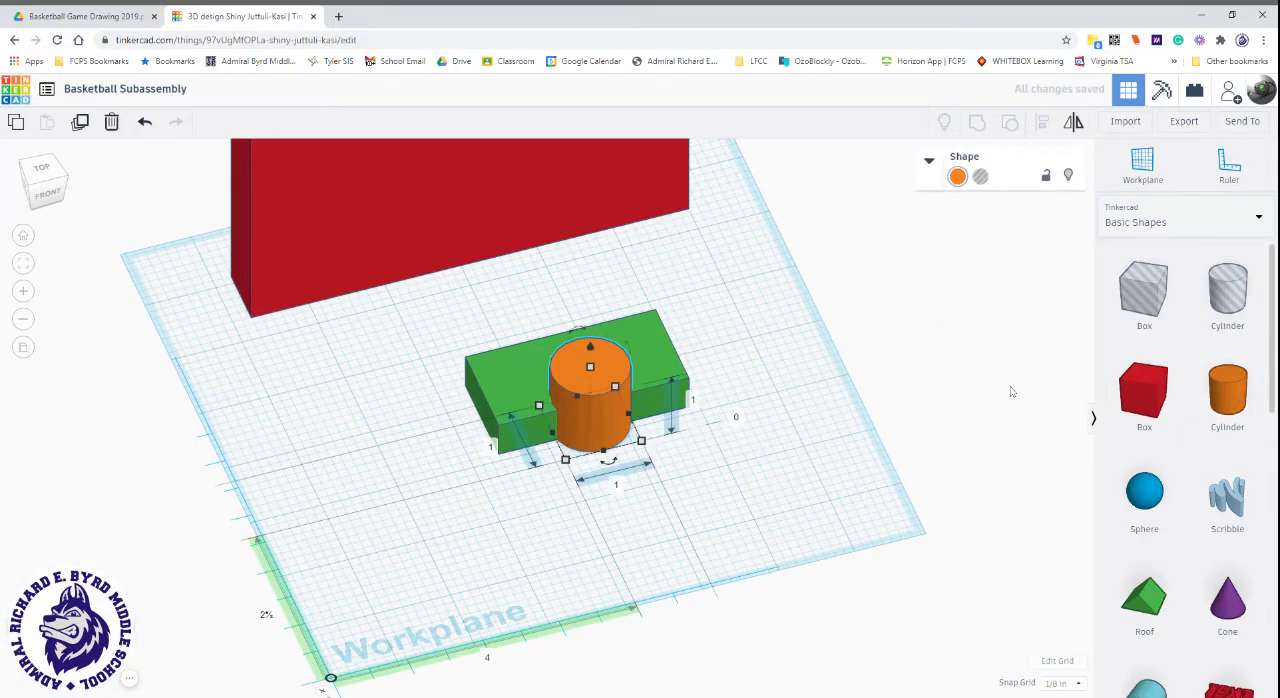
{"action": "left_click", "coordinate": [928, 162]}
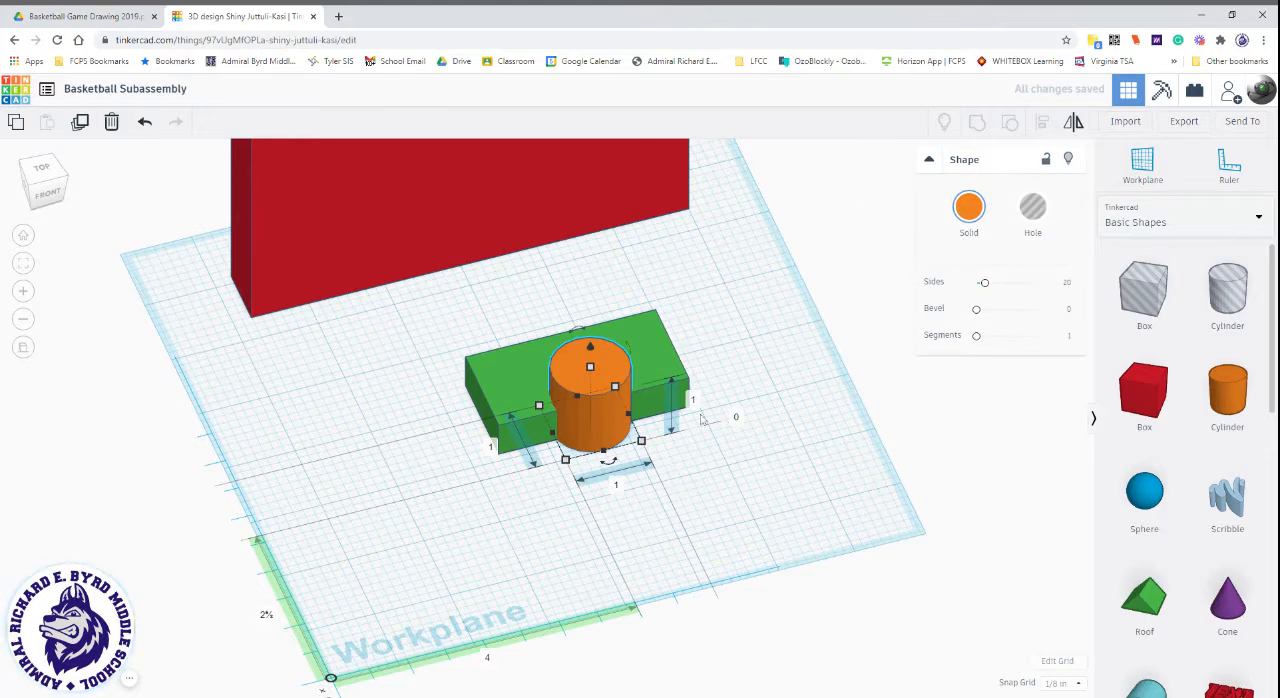
{"action": "left_click_drag", "start_coordinate": [980, 282], "coordinate": [977, 283]}
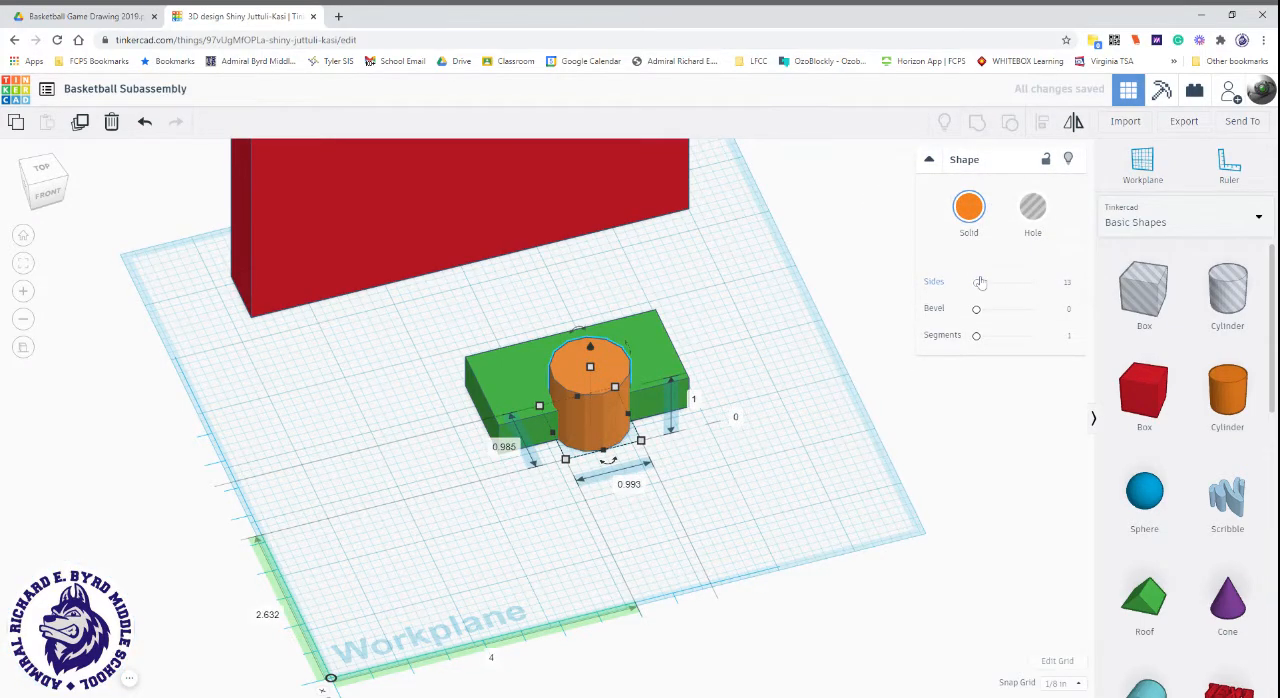
{"action": "left_click_drag", "start_coordinate": [978, 284], "coordinate": [1034, 282]}
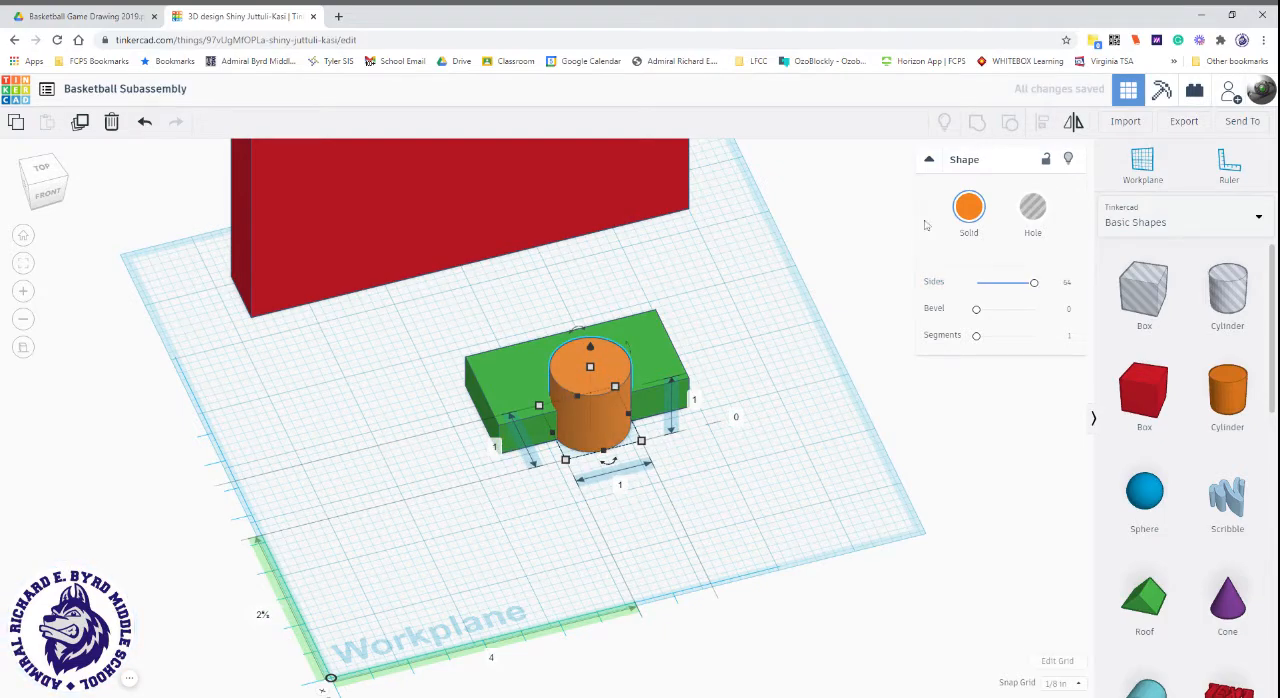
{"action": "left_click", "coordinate": [928, 160]}
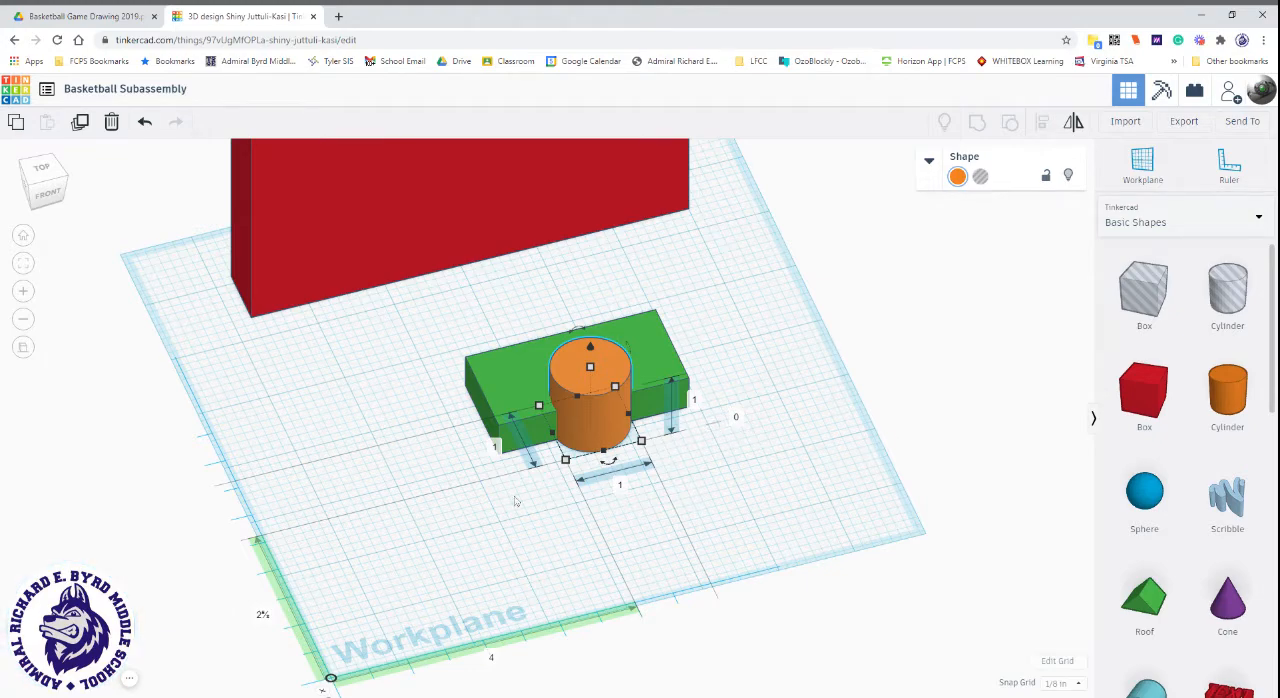
Set the height of the orange cylinder to 0.5 inch.
{"action": "right_click_drag", "start_coordinate": [510, 482], "coordinate": [540, 500]}
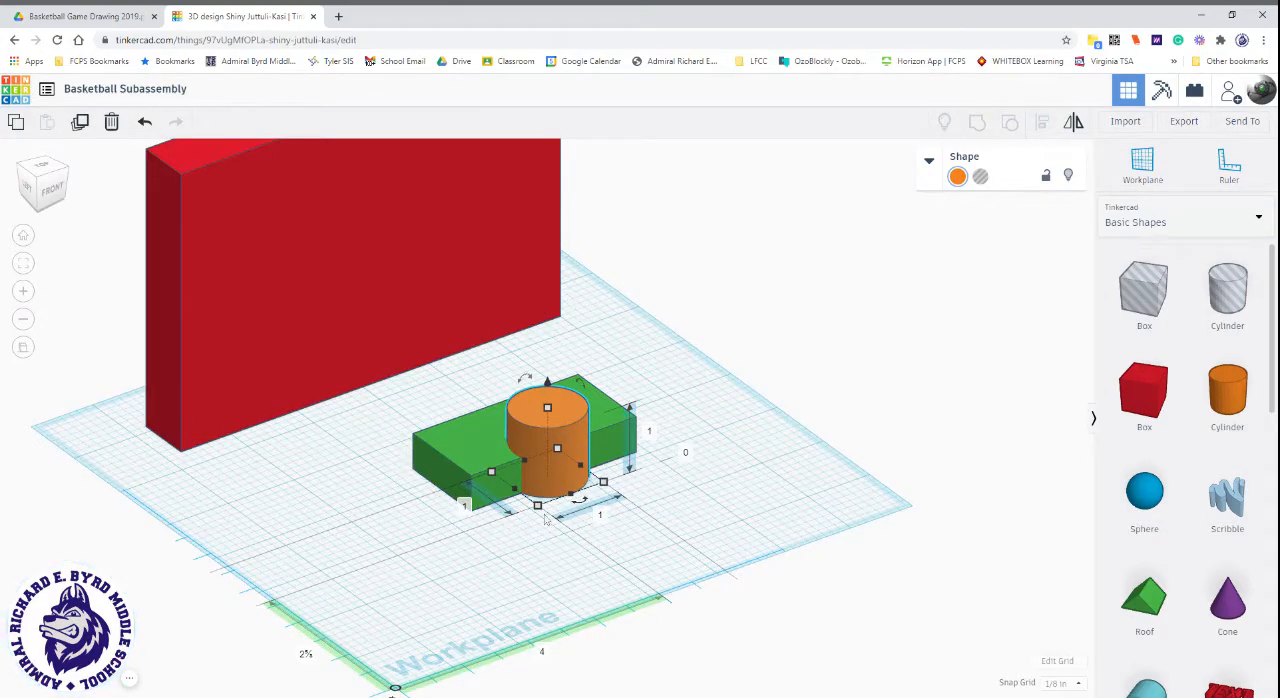
{"action": "left_click", "coordinate": [655, 433]}
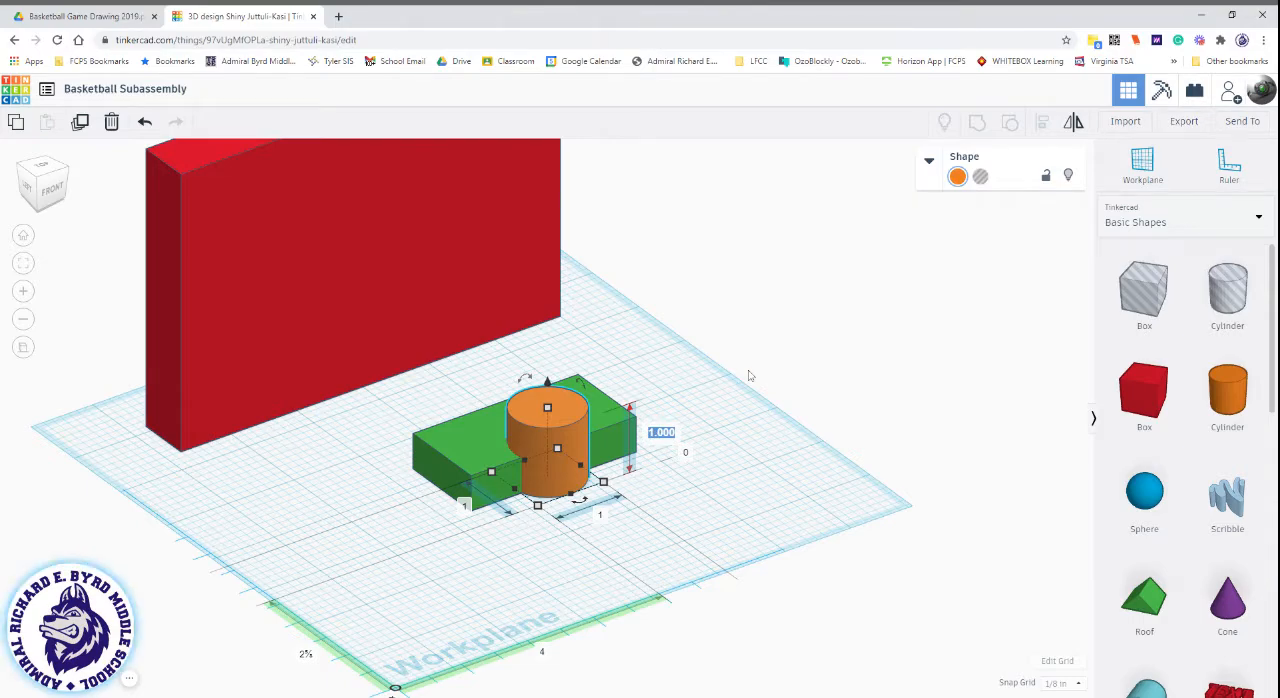
{"action": "key", "text": "BackSpace"}
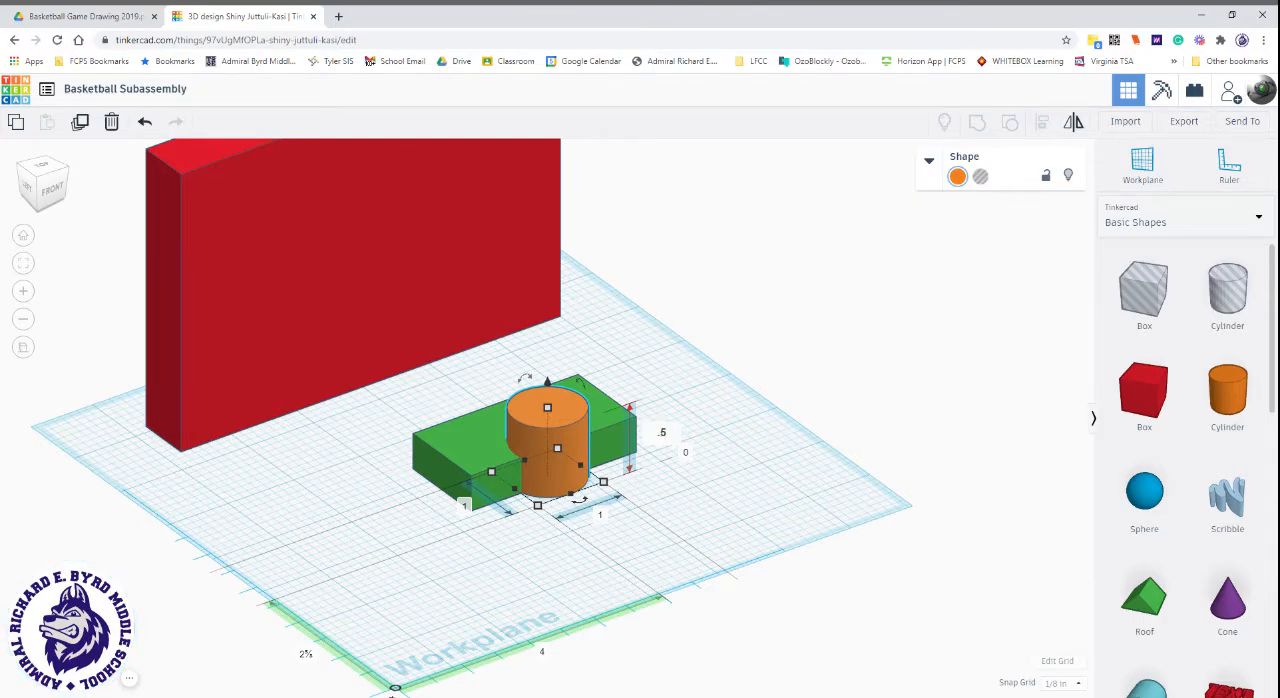
{"action": "type", "text": ".5"}
{"action": "key", "text": "Return"}
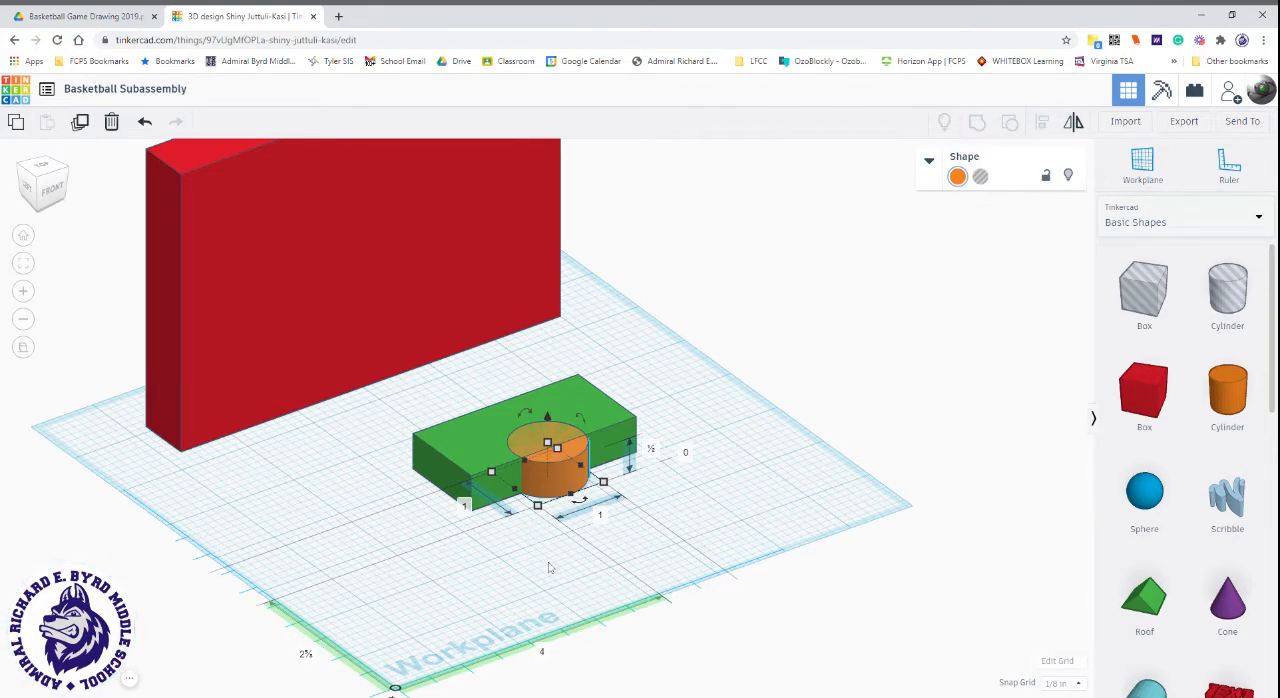
Set the orange cylinder's length and width to 2.5 inches each.
{"action": "scroll", "coordinate": [581, 552], "scroll_direction": "up", "scroll_amount": 3}
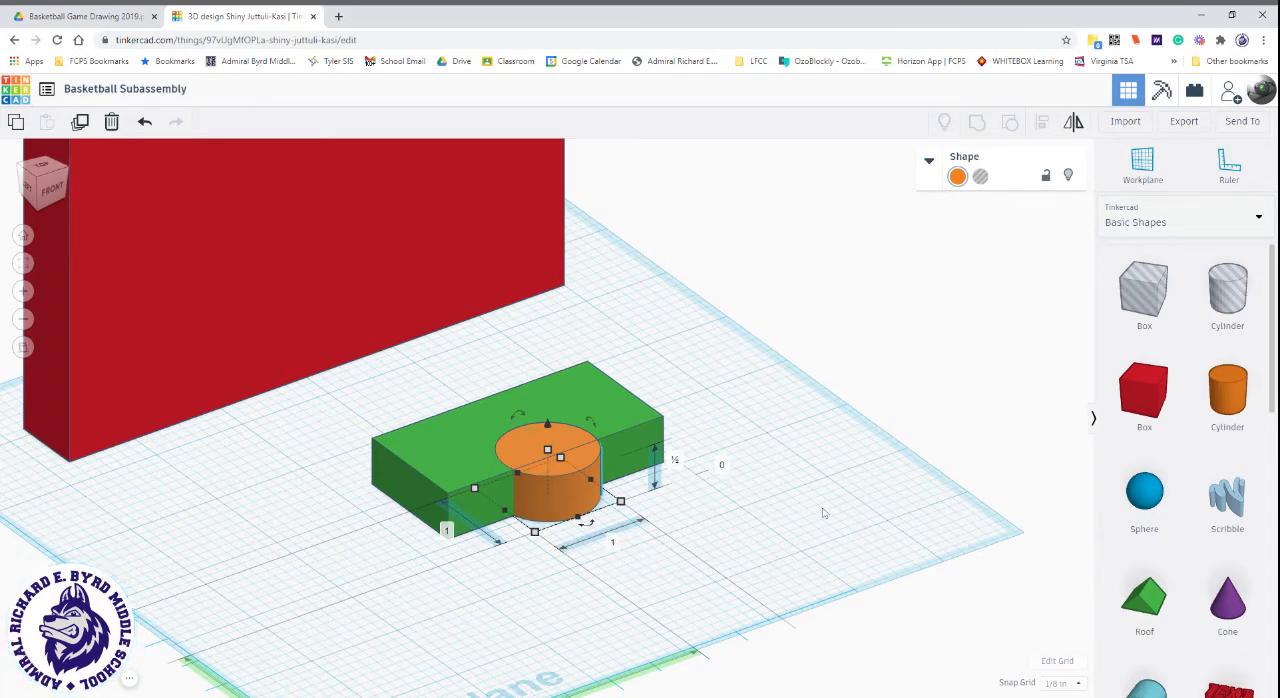
{"action": "left_click", "coordinate": [614, 544]}
{"action": "type", "text": "2.5"}
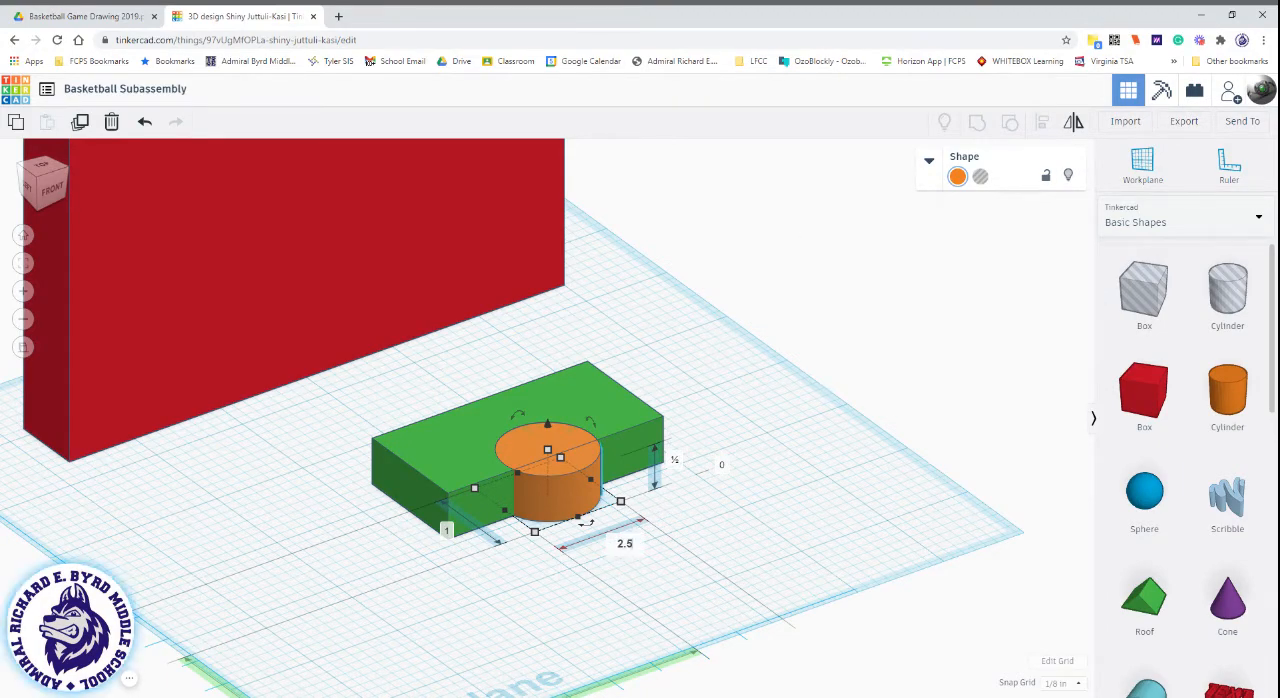
{"action": "key", "text": "Return"}
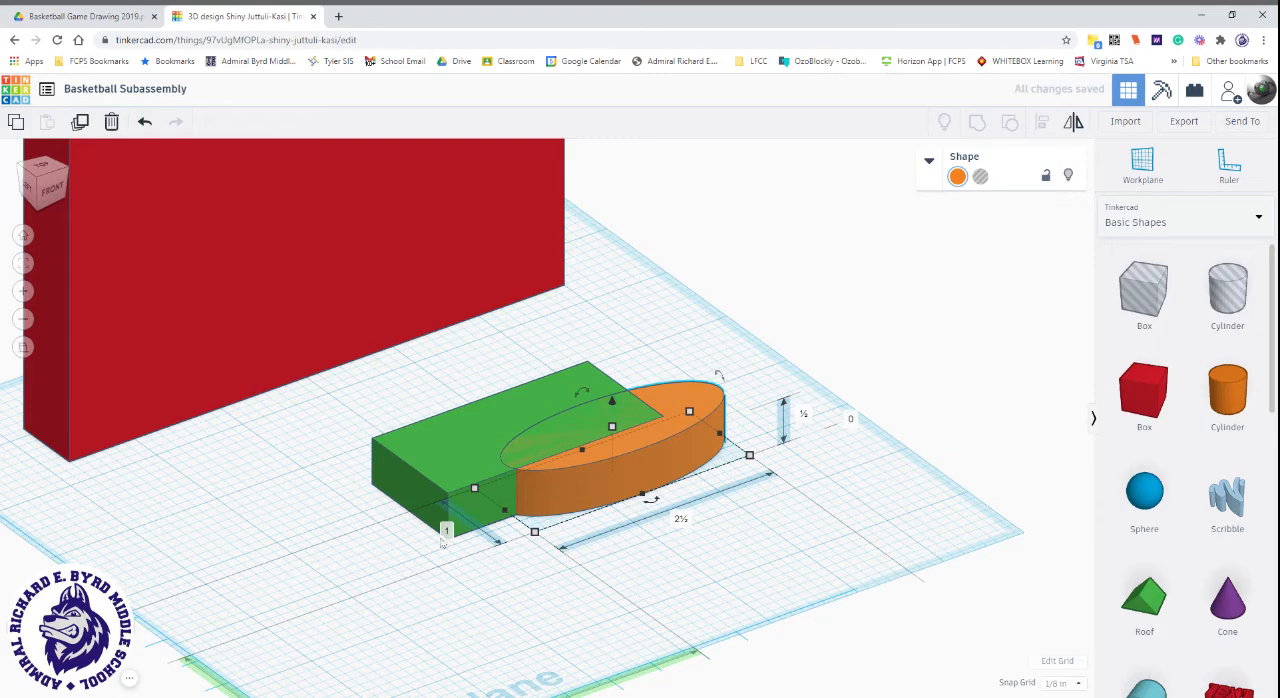
{"action": "left_click", "coordinate": [446, 531]}
{"action": "type", "text": "2.5"}
{"action": "key", "text": "Return"}
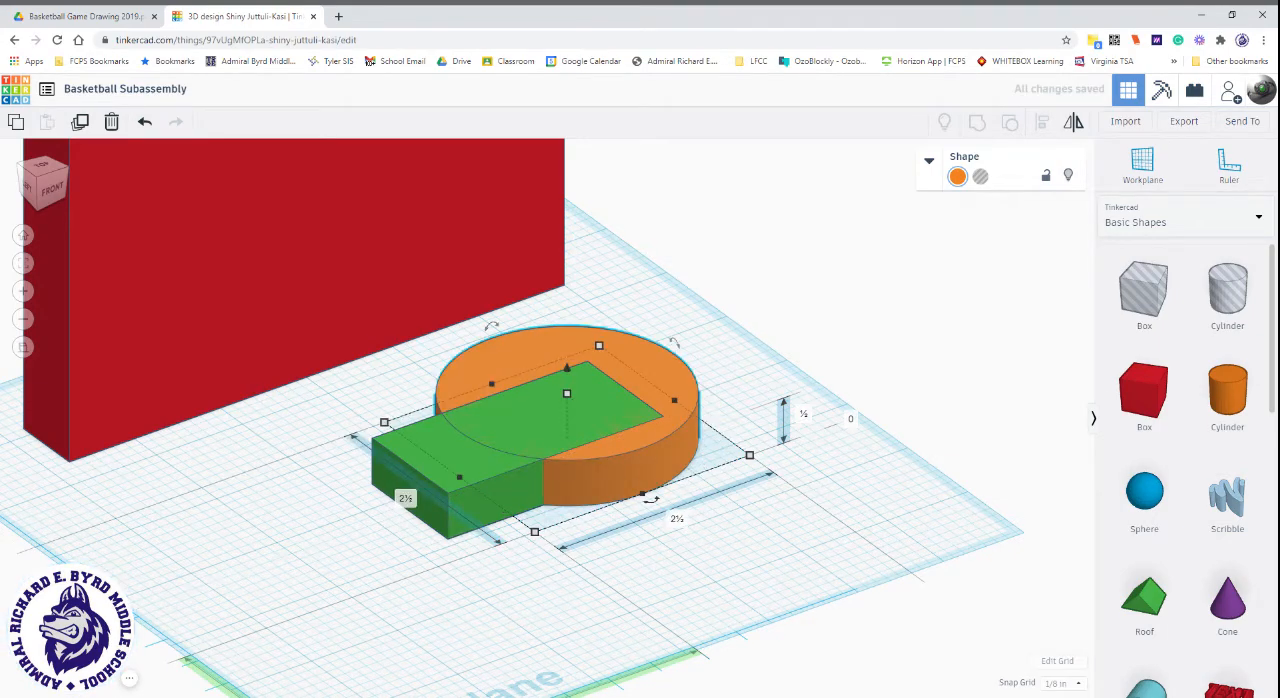
Align the green box and the cylinder so they share a width centreline and are flush on the side facing the backboard.
{"action": "left_click", "coordinate": [43, 174]}
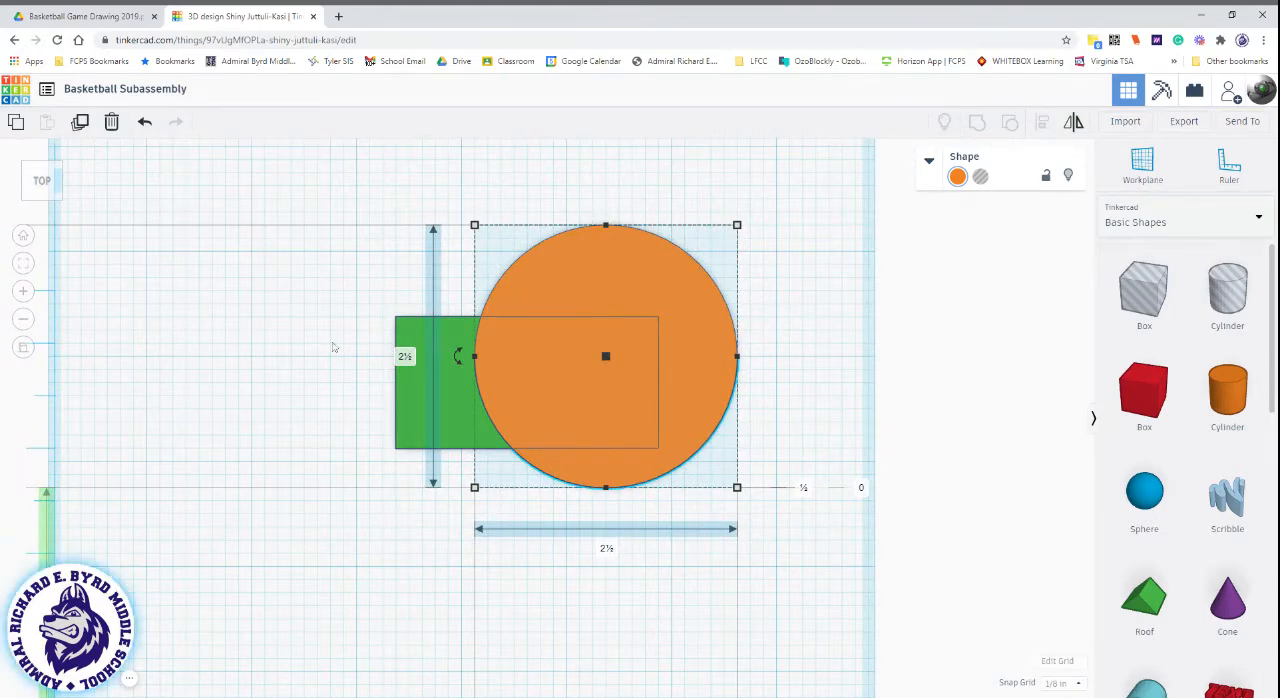
{"action": "left_click", "coordinate": [283, 337]}
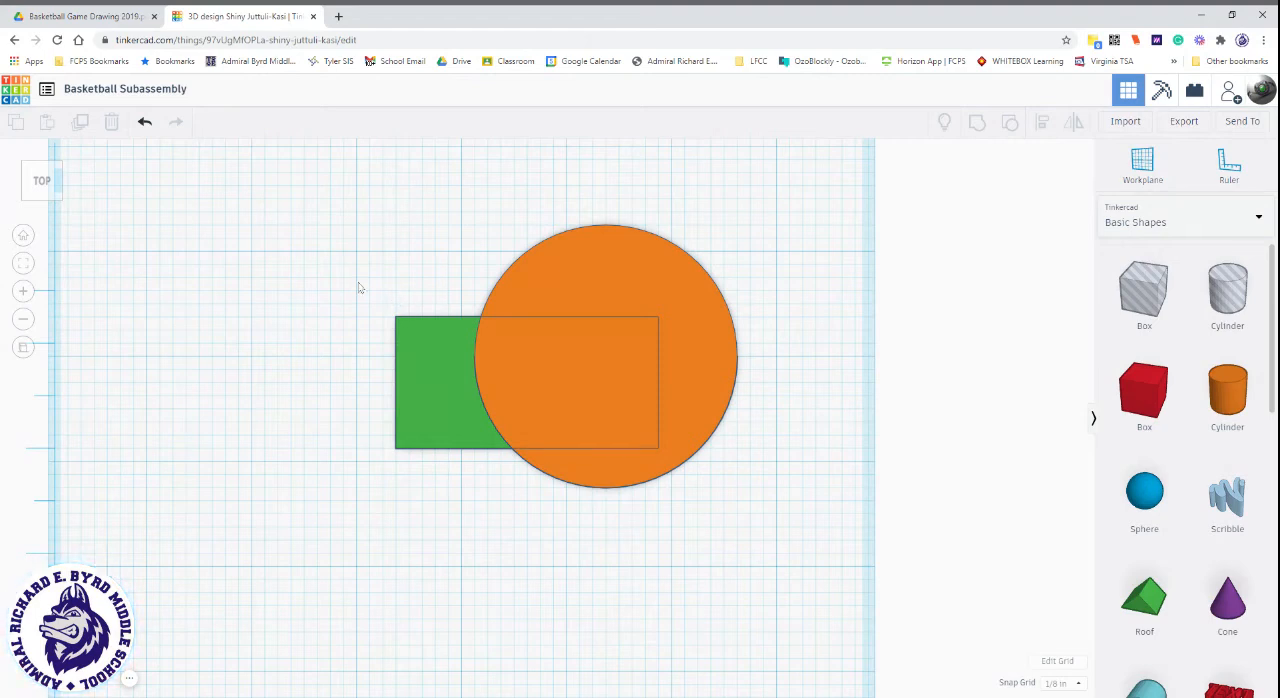
{"action": "left_click_drag", "start_coordinate": [295, 249], "coordinate": [803, 527]}
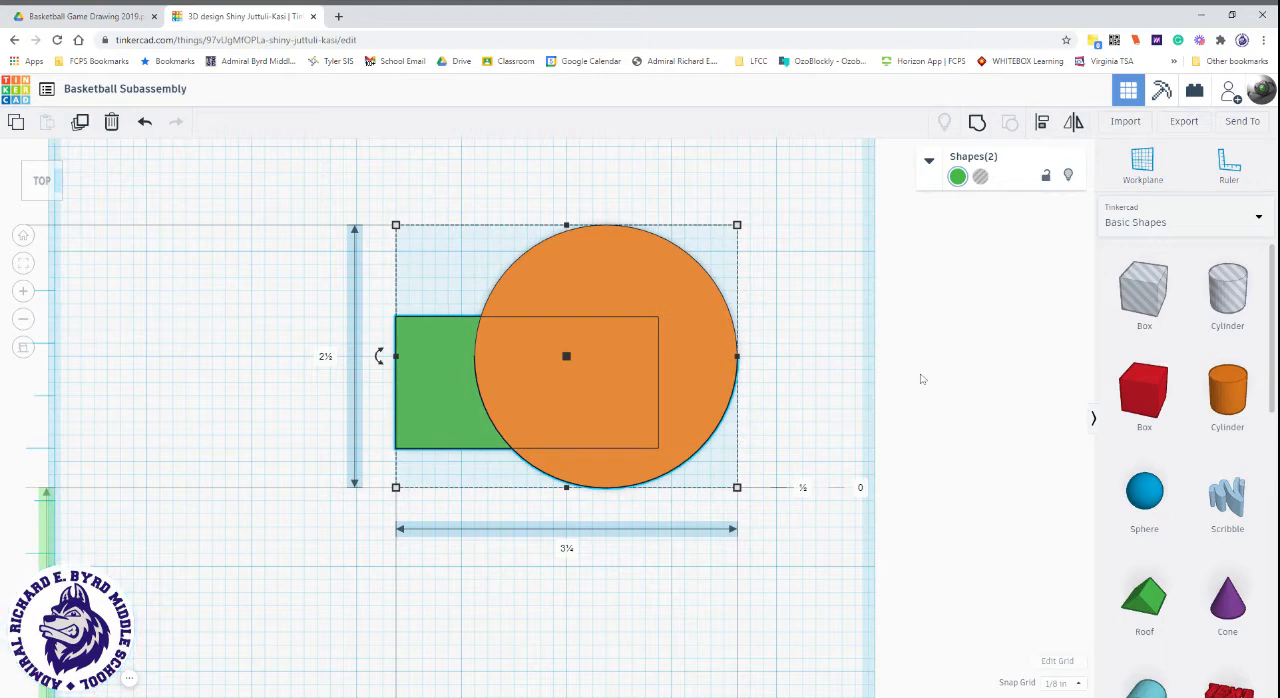
{"action": "left_click", "coordinate": [1040, 122]}
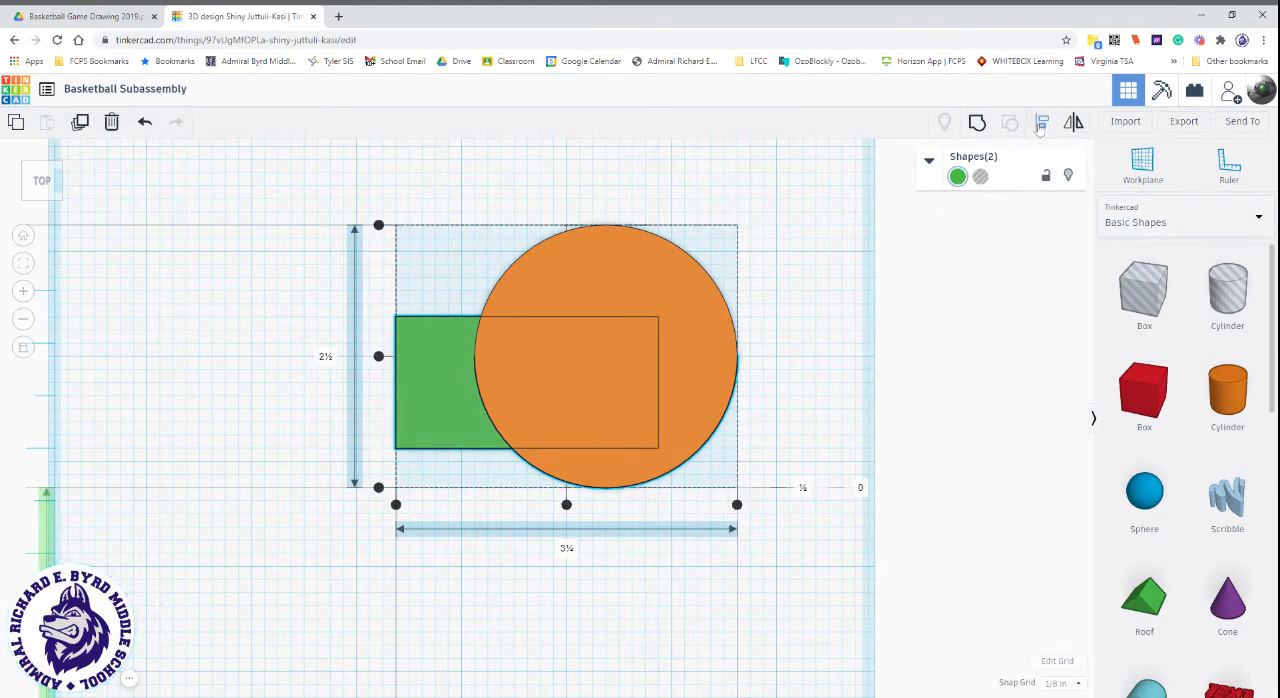
{"action": "left_click", "coordinate": [566, 505]}
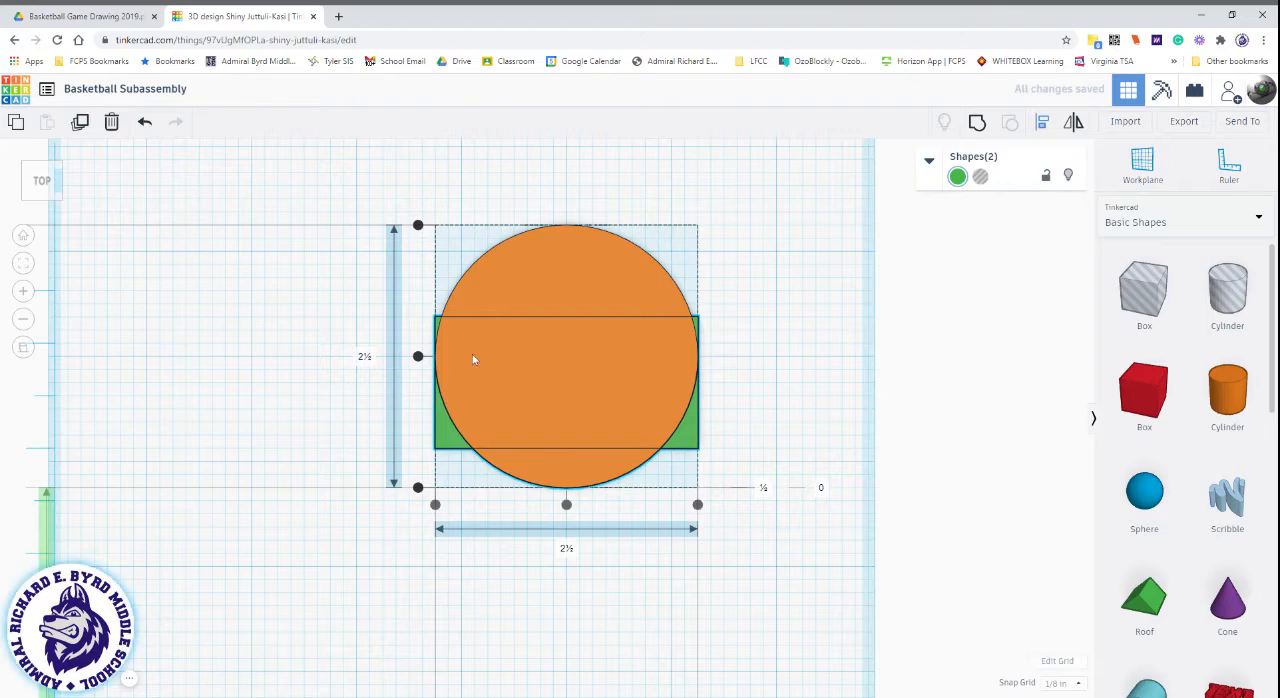
{"action": "left_click", "coordinate": [418, 356]}
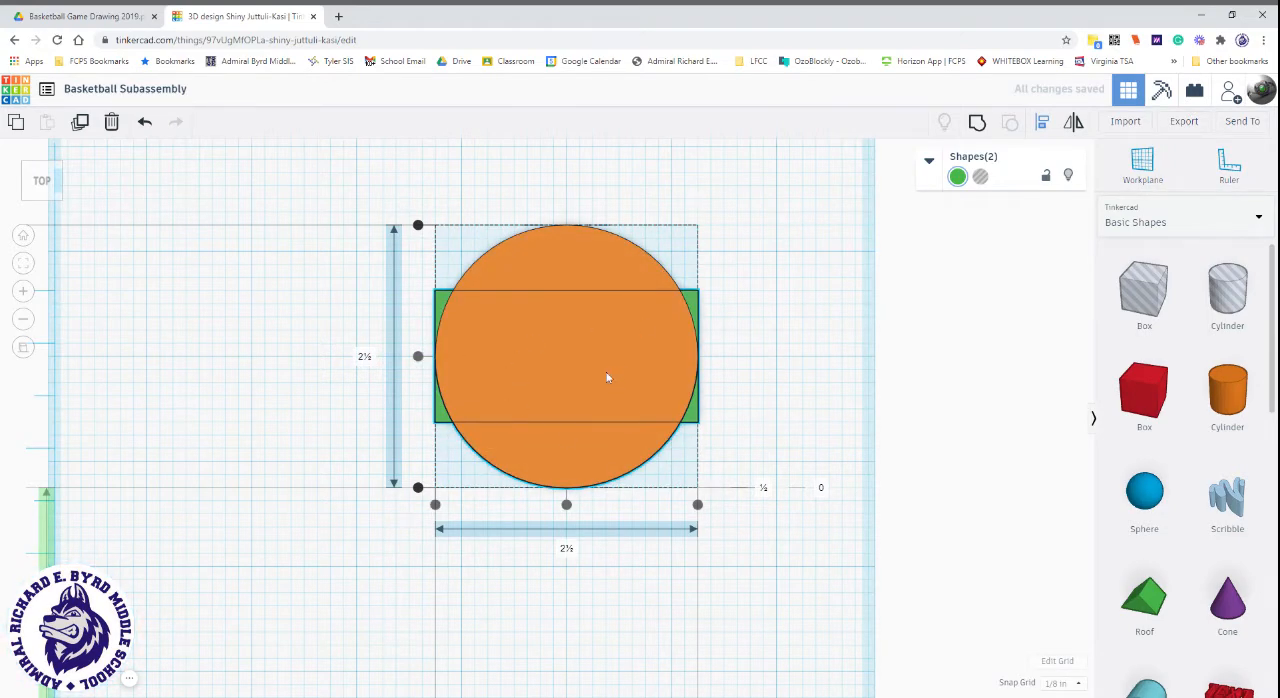
{"action": "left_click", "coordinate": [418, 225]}
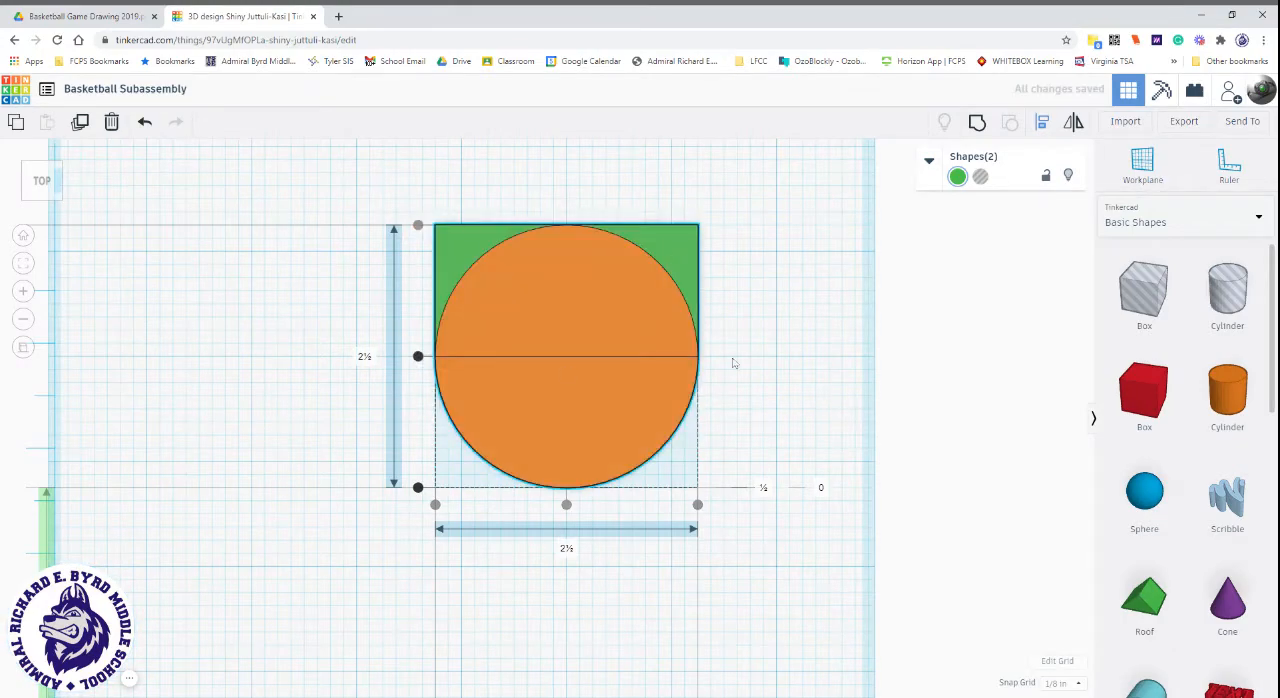
Check the alignment against the hoop drawing, keep both shapes flush on the backboard side, and group them into one hoop body.
{"action": "scroll", "coordinate": [760, 557], "scroll_direction": "down", "scroll_amount": 3}
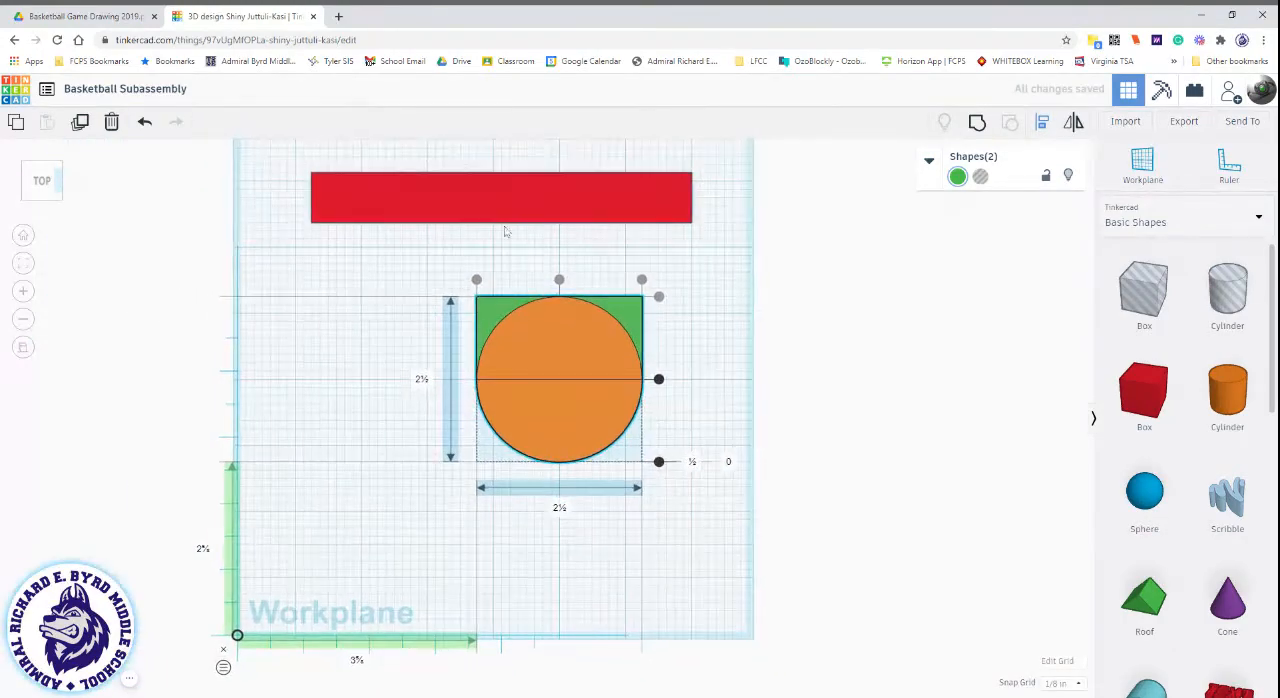
{"action": "left_click", "coordinate": [60, 12]}
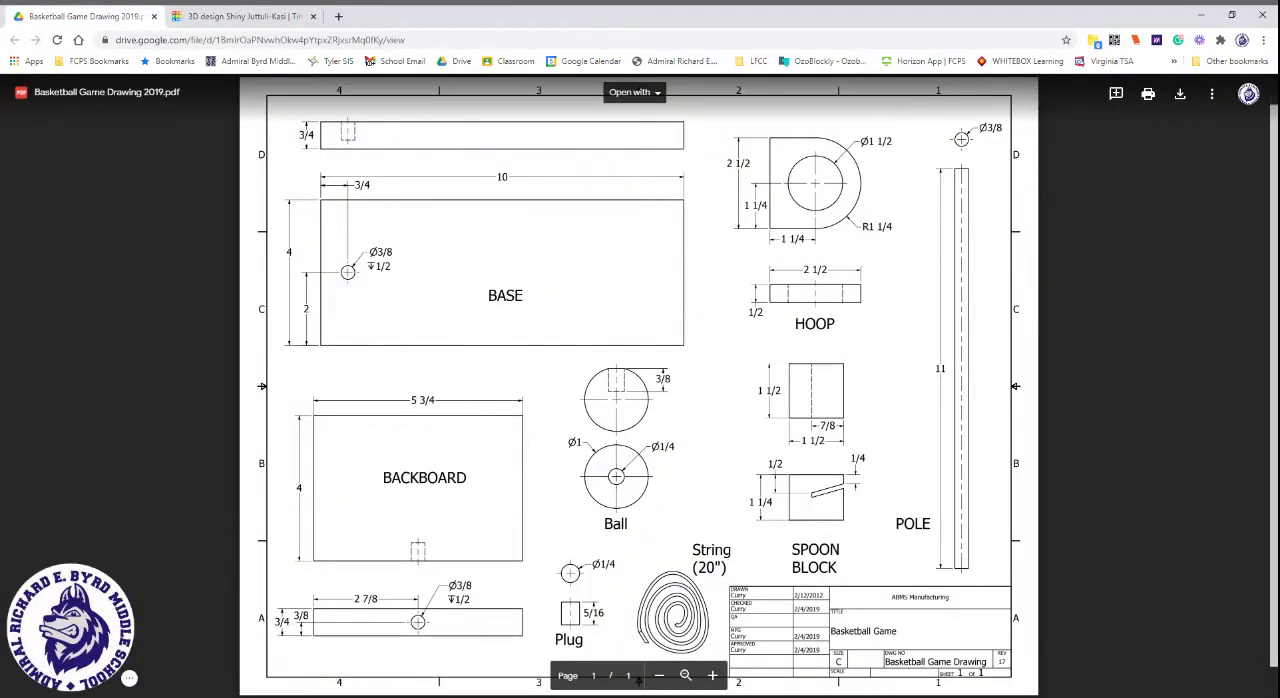
{"action": "left_click", "coordinate": [228, 18]}
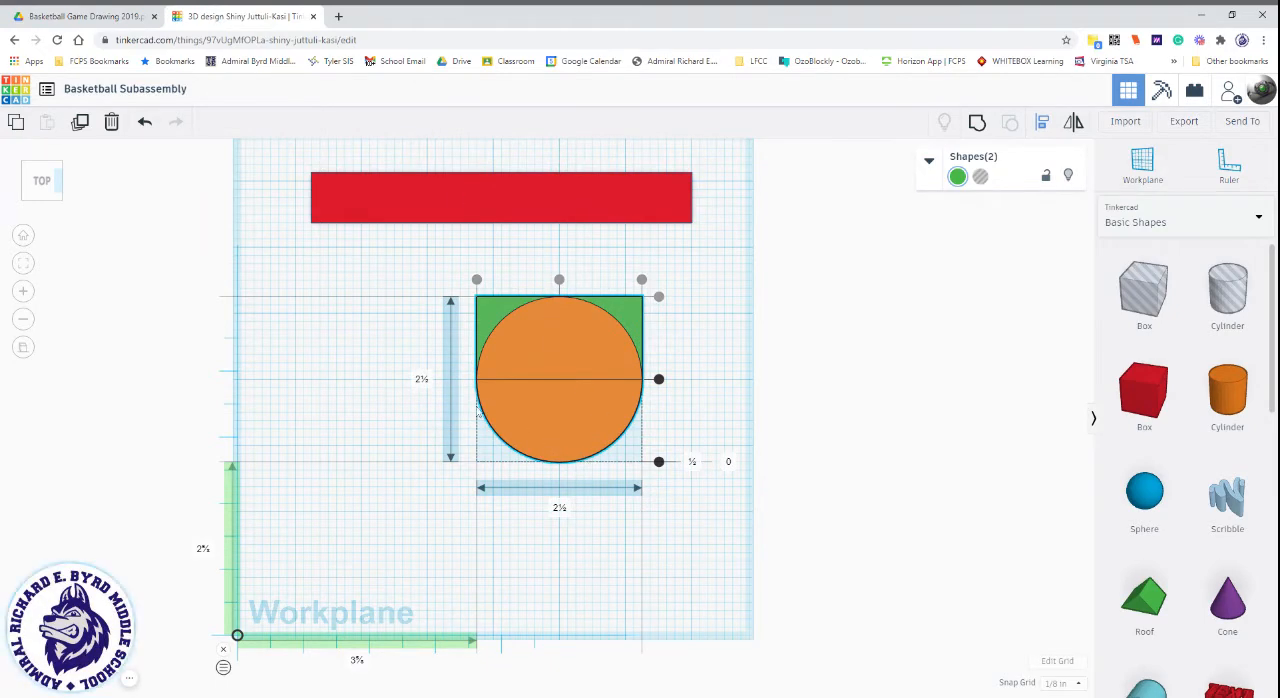
{"action": "left_click", "coordinate": [660, 464]}
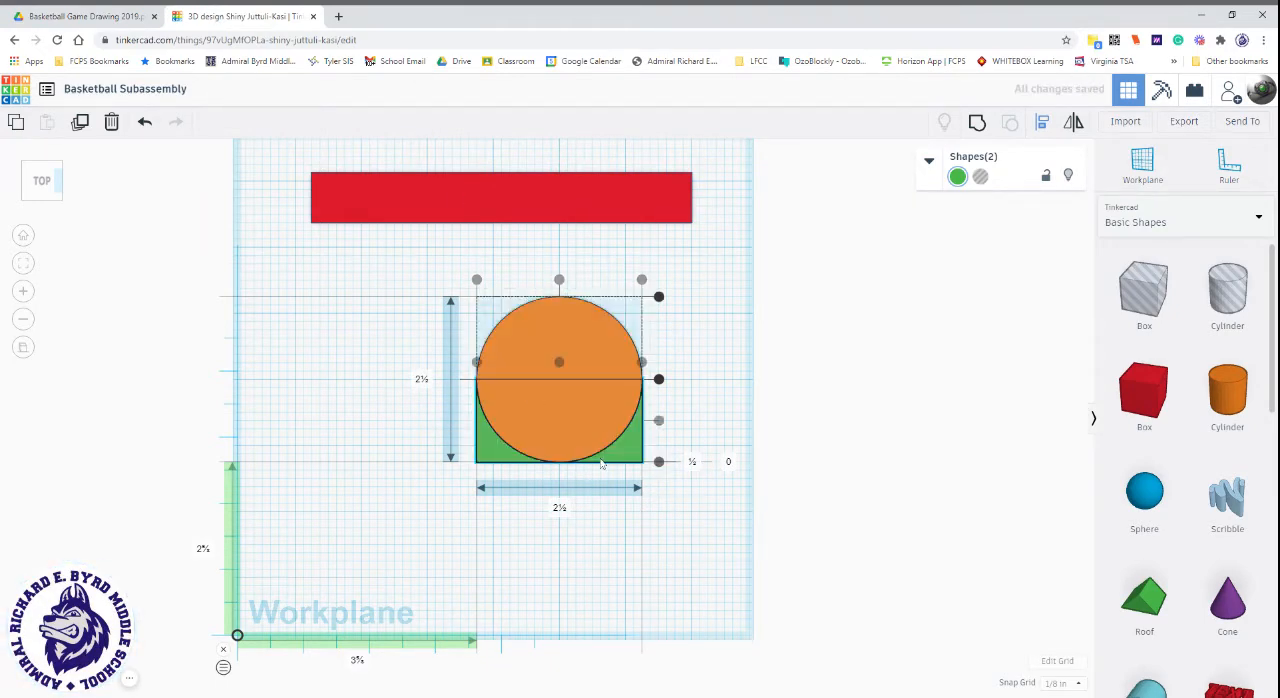
{"action": "left_click", "coordinate": [659, 297]}
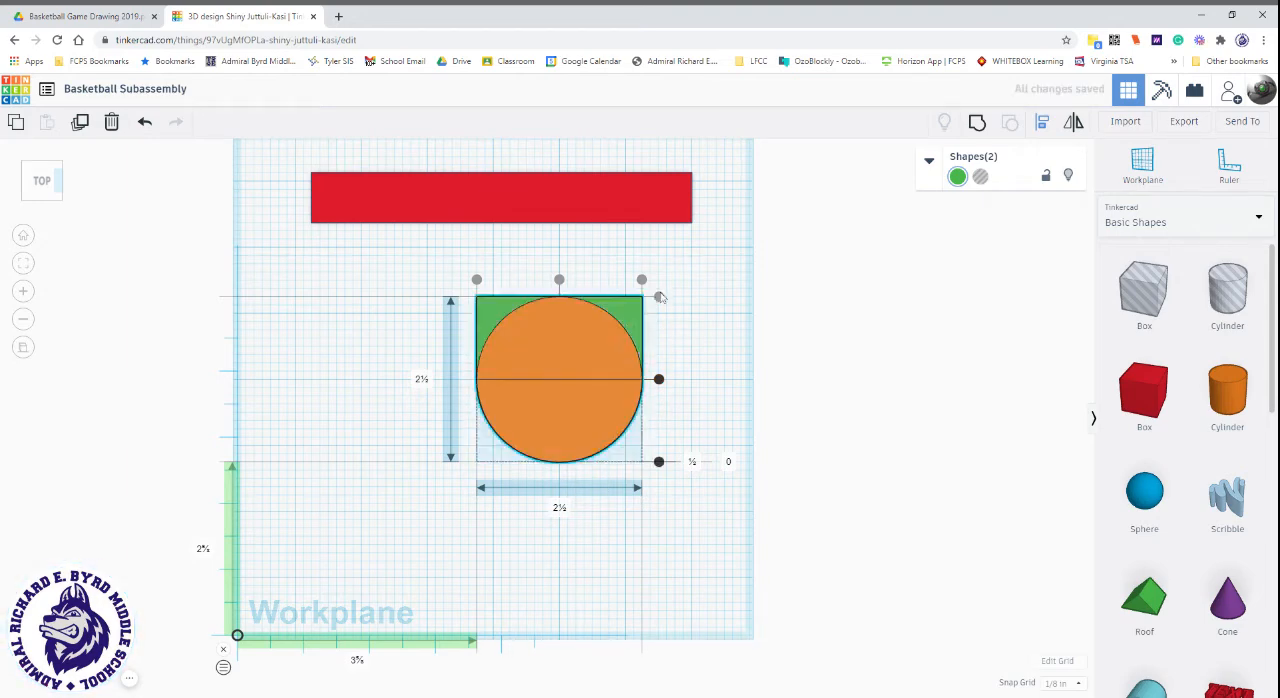
{"action": "left_click", "coordinate": [976, 123]}
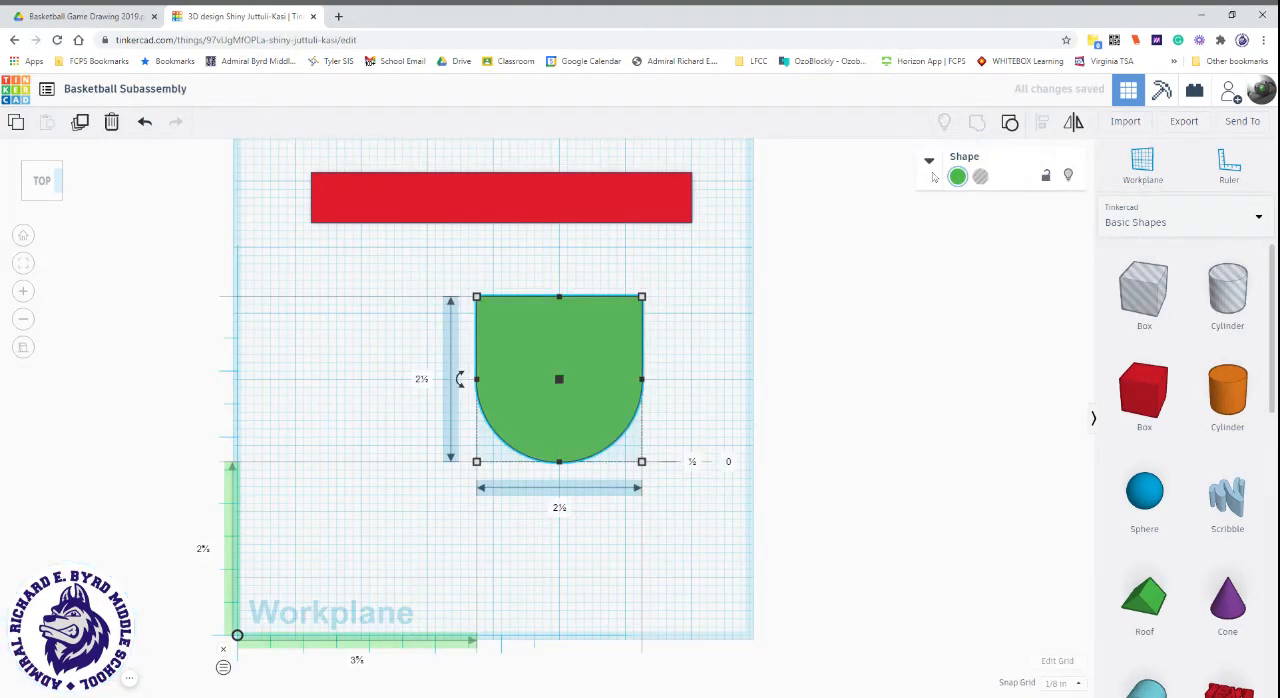
{"action": "left_click", "coordinate": [695, 440]}
Place a hole cylinder on the green hoop body and increase its number of sides.
{"action": "right_click_drag", "start_coordinate": [693, 465], "coordinate": [571, 471]}
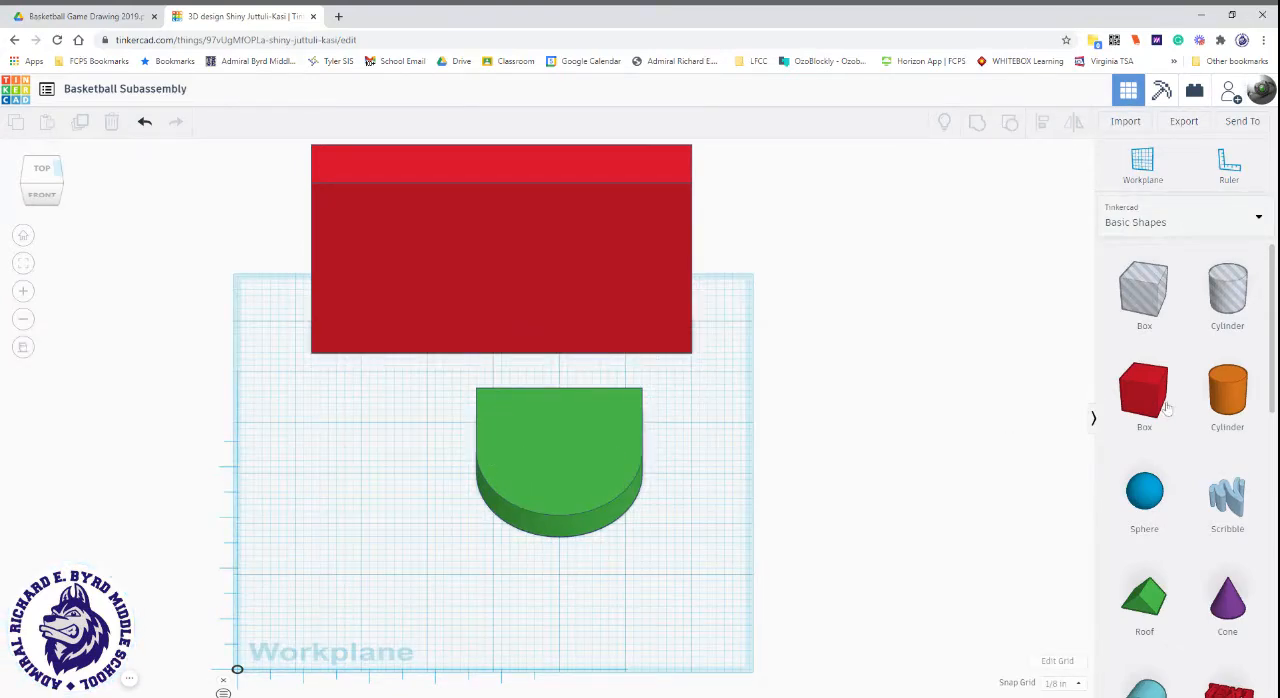
{"action": "left_click_drag", "start_coordinate": [1235, 297], "coordinate": [561, 468]}
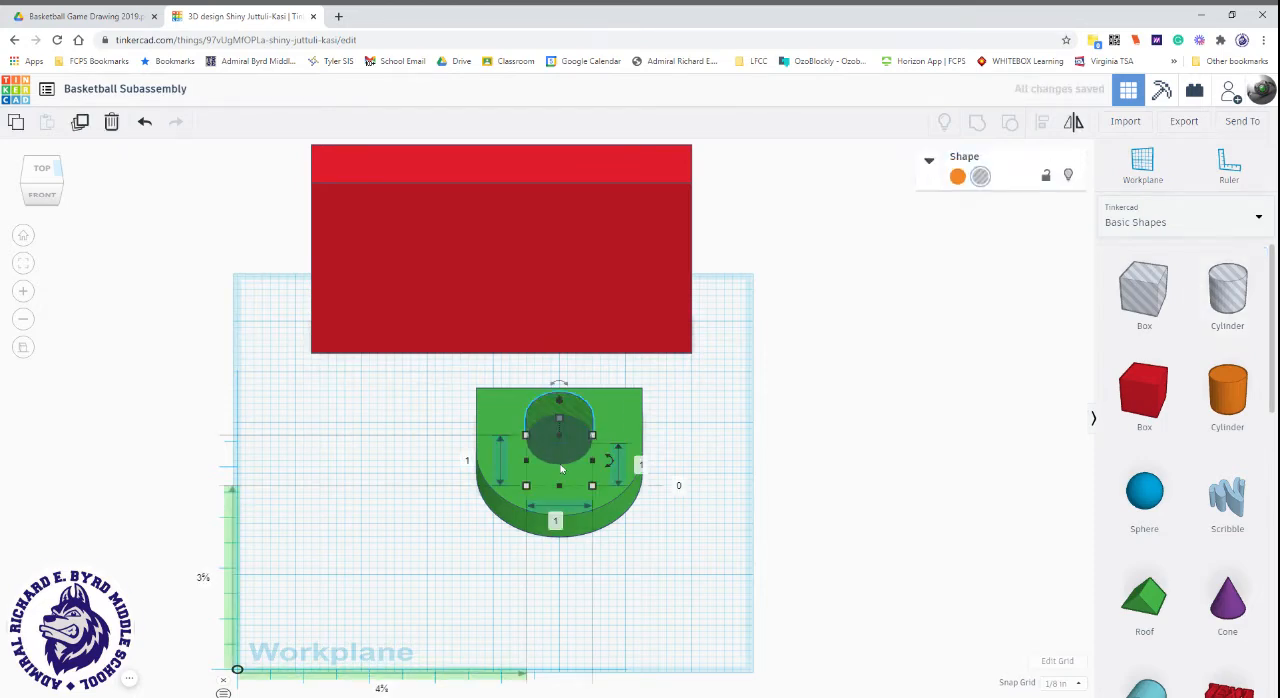
{"action": "left_click", "coordinate": [941, 166]}
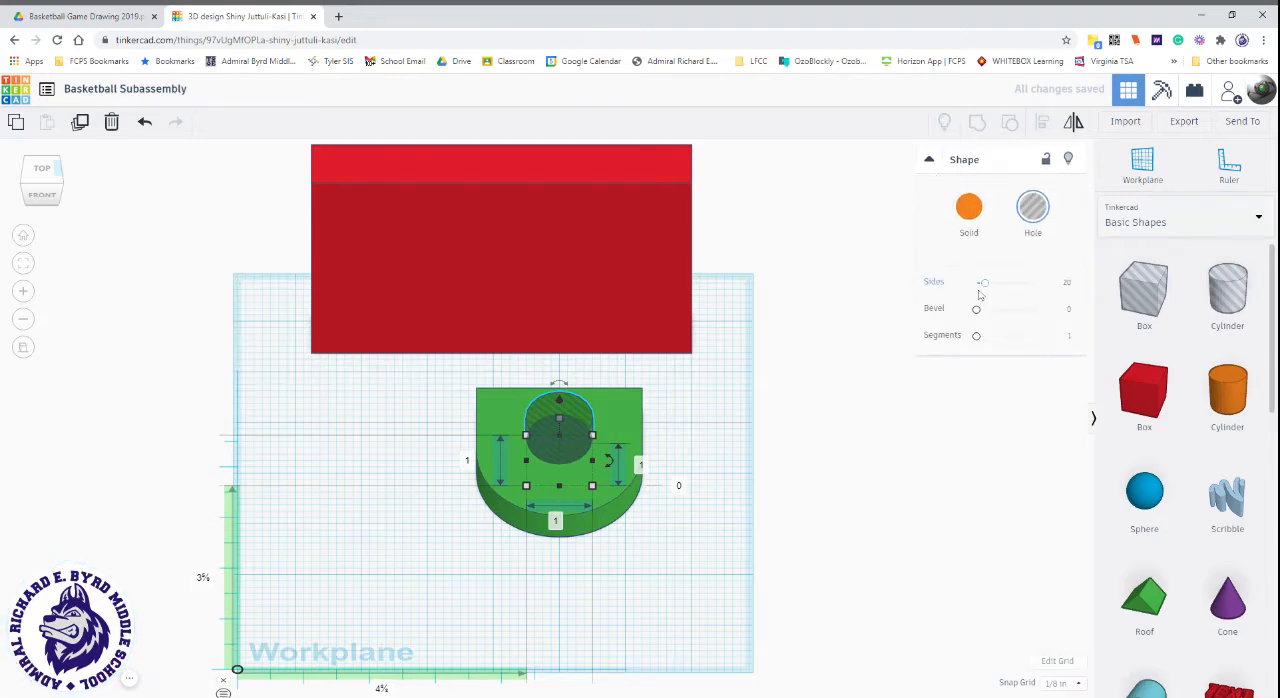
{"action": "left_click_drag", "start_coordinate": [986, 285], "coordinate": [1034, 283]}
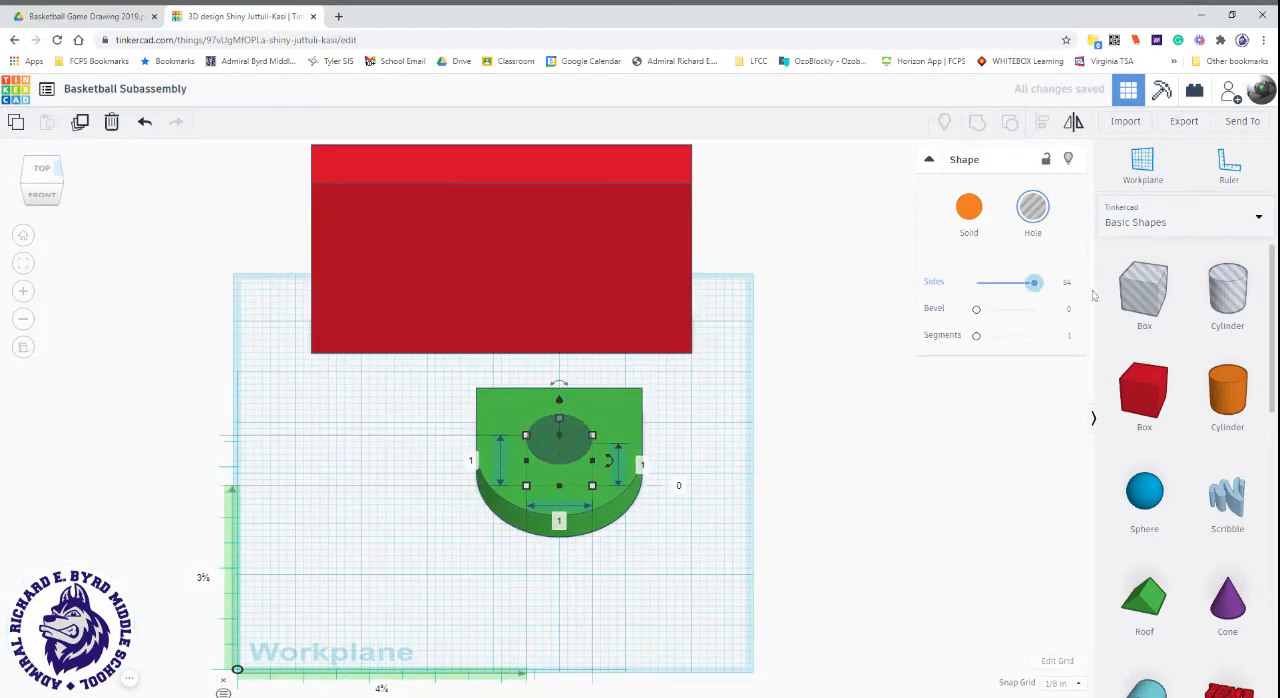
{"action": "left_click", "coordinate": [929, 163]}
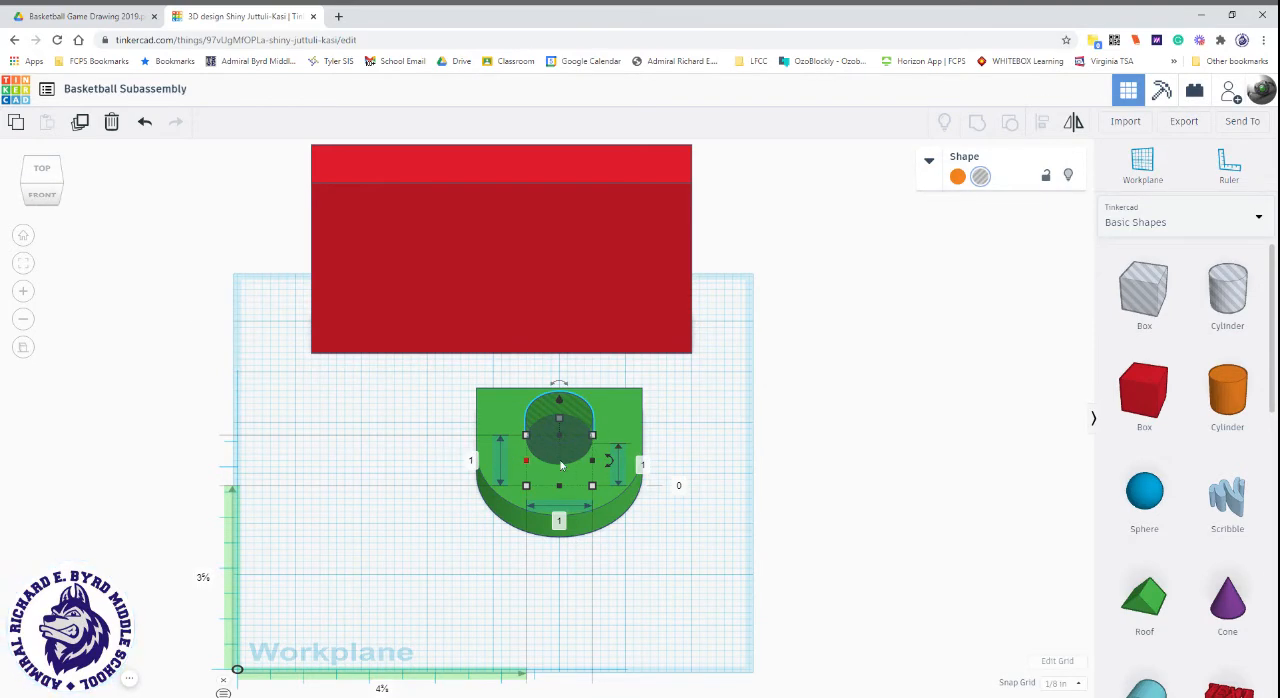
Check the hoop opening in the drawing and set the hole cylinder's length and width to 1.5 inches each.
{"action": "left_click", "coordinate": [33, 176]}
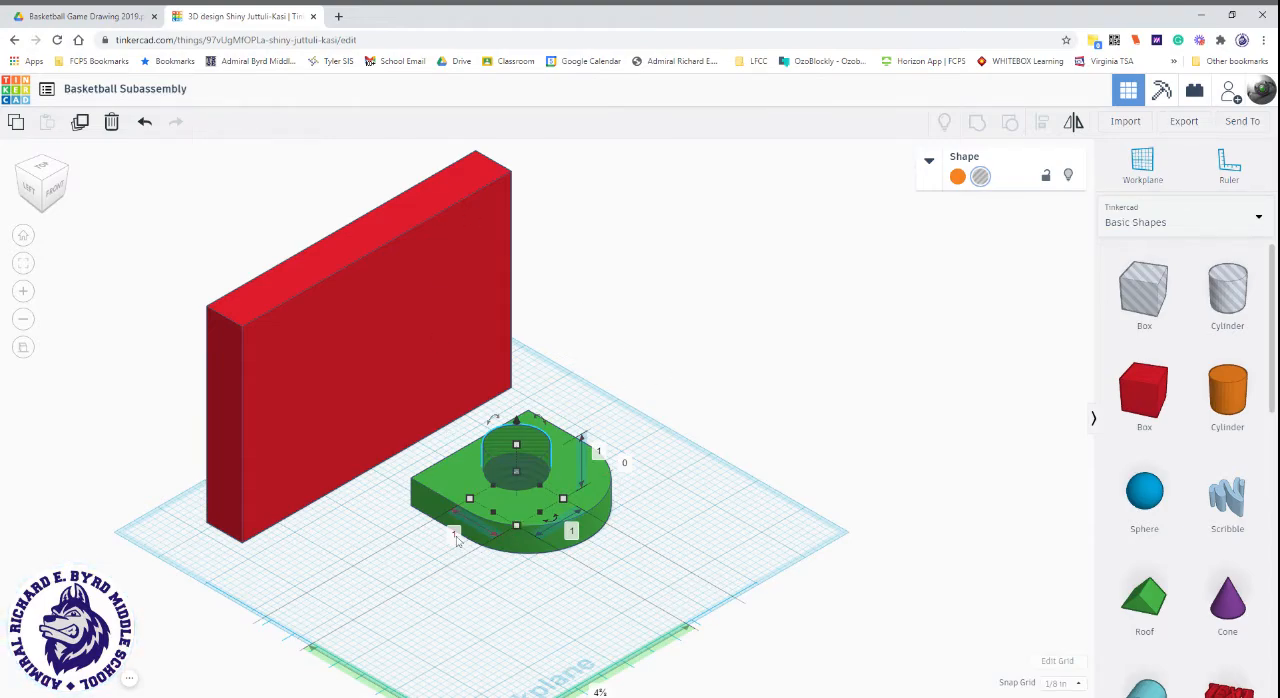
{"action": "left_click", "coordinate": [100, 17]}
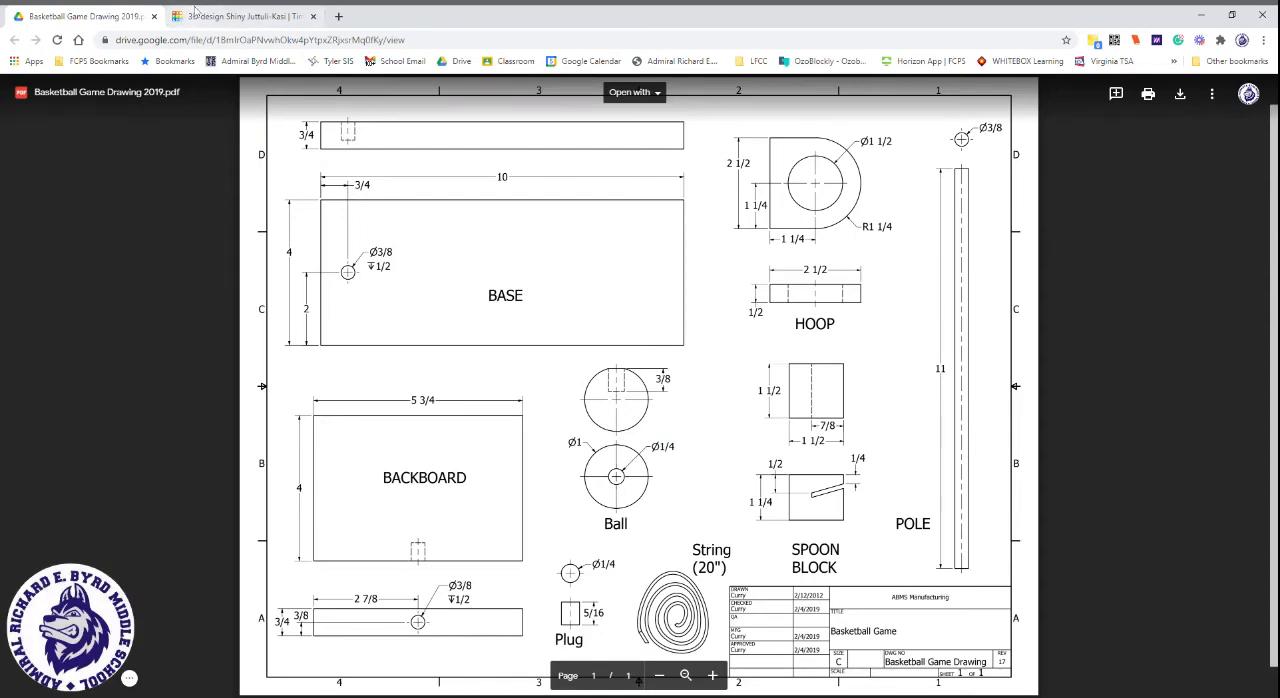
{"action": "left_click", "coordinate": [235, 16]}
{"action": "left_click", "coordinate": [453, 537]}
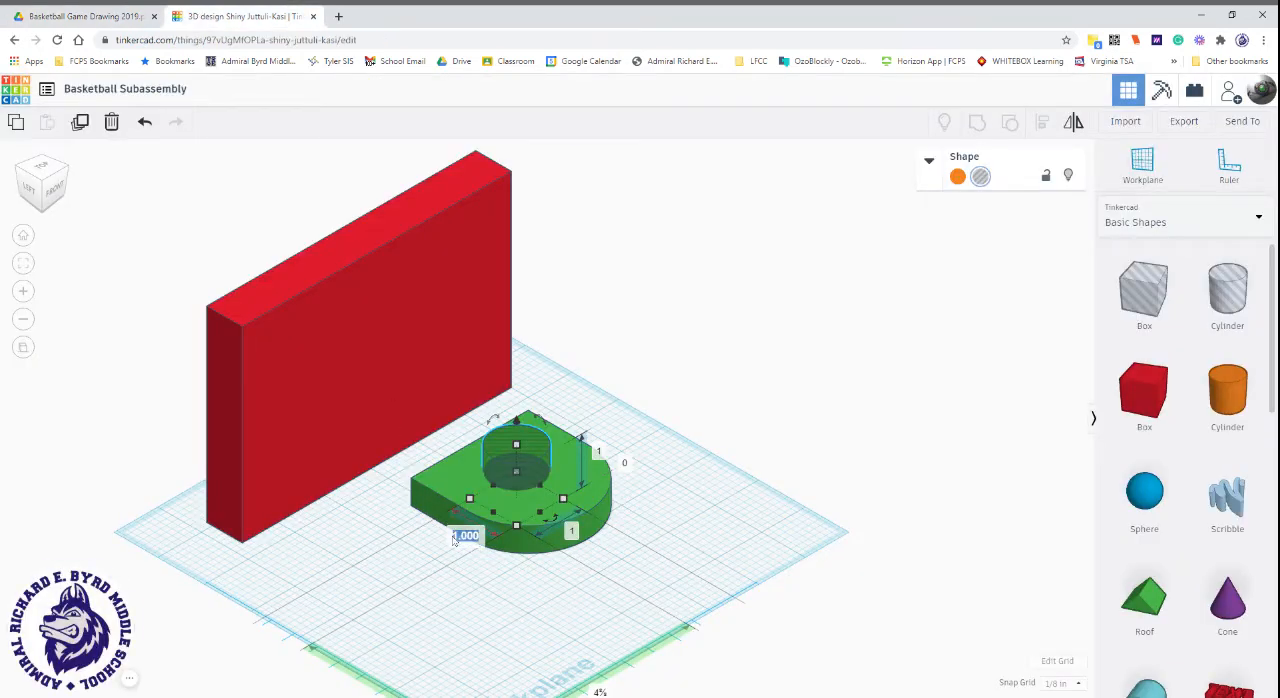
{"action": "type", "text": "1.5"}
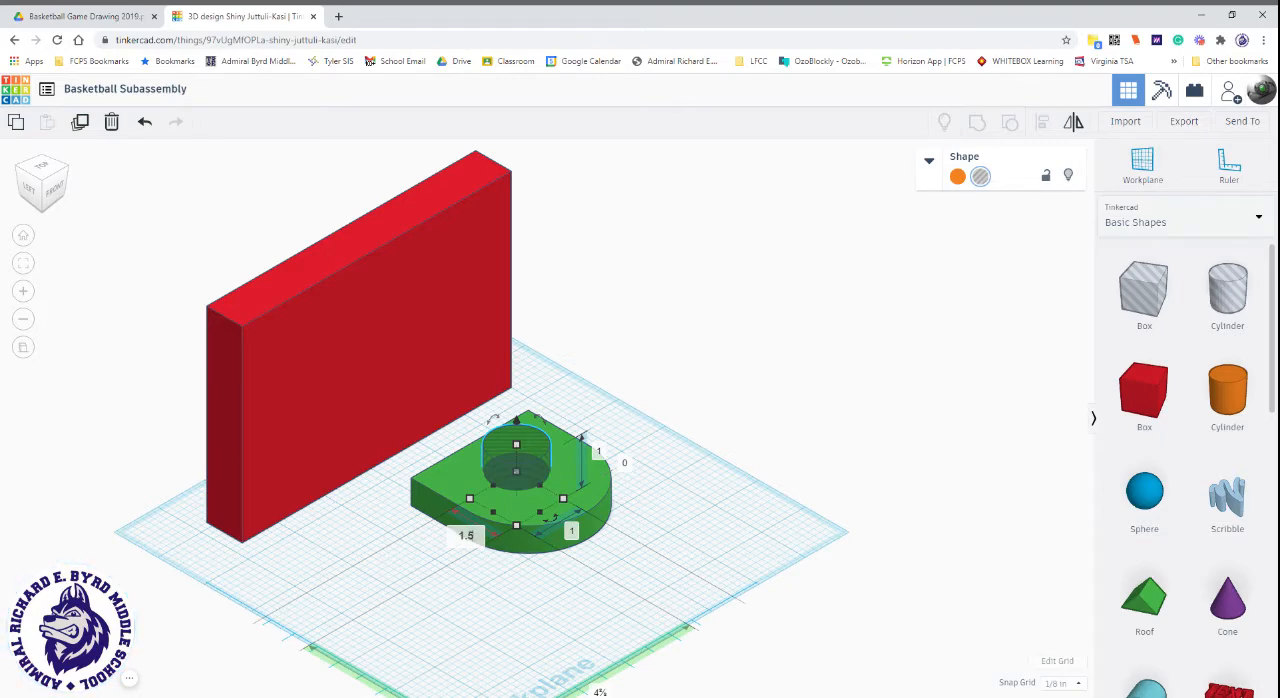
{"action": "key", "text": "Return"}
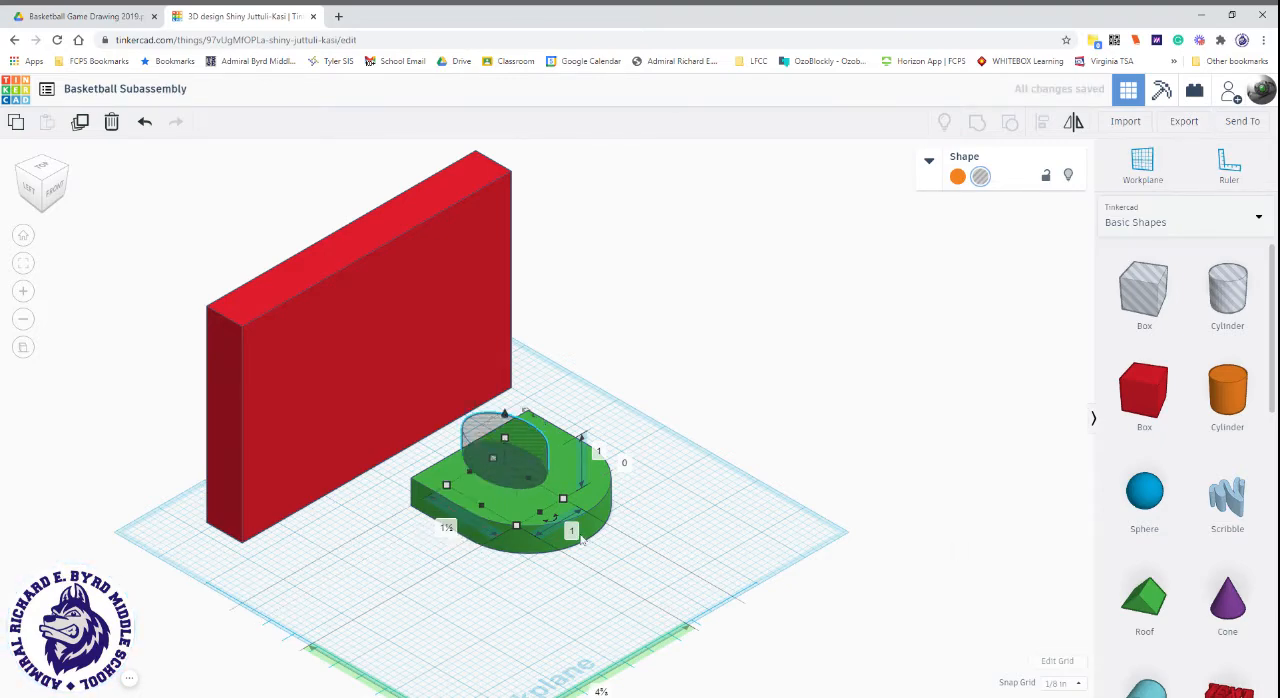
{"action": "left_click", "coordinate": [572, 535]}
{"action": "type", "text": "1.5"}
{"action": "key", "text": "Return"}
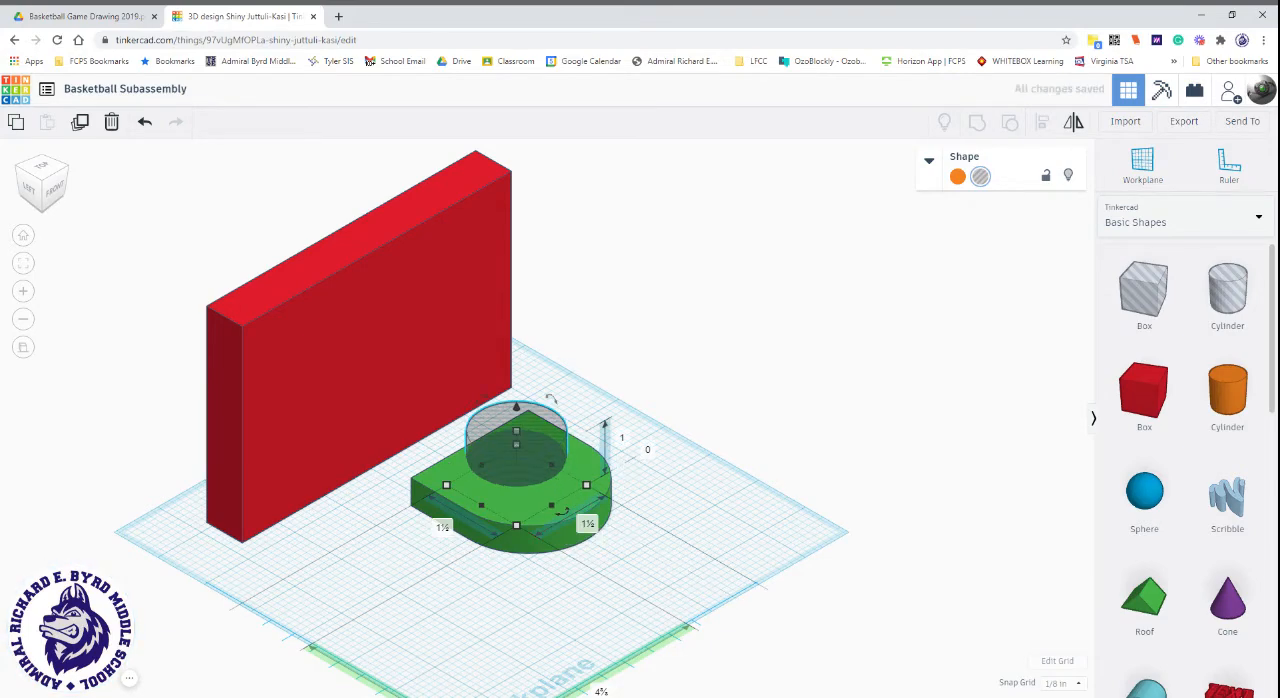
Centre the hole cylinder on the green hoop body along both length and width, and group them to cut the opening.
{"action": "left_click", "coordinate": [41, 170]}
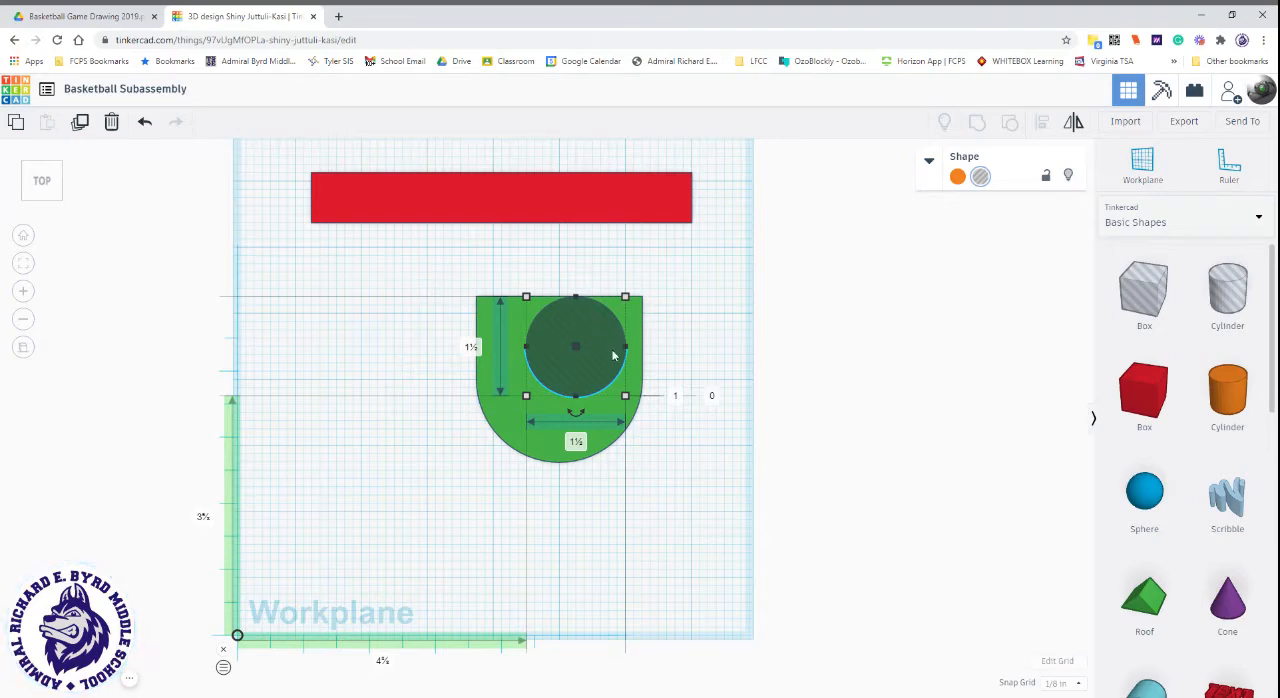
{"action": "left_click", "coordinate": [493, 420], "text": "shift"}
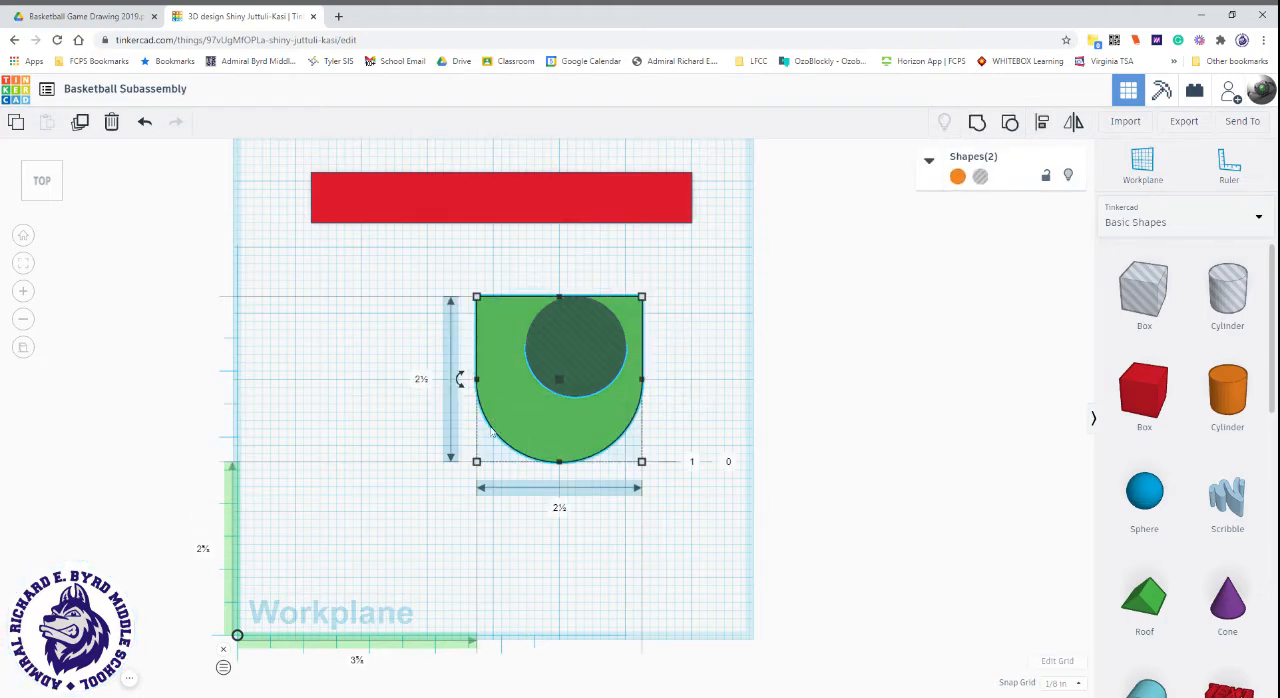
{"action": "left_click", "coordinate": [1043, 123]}
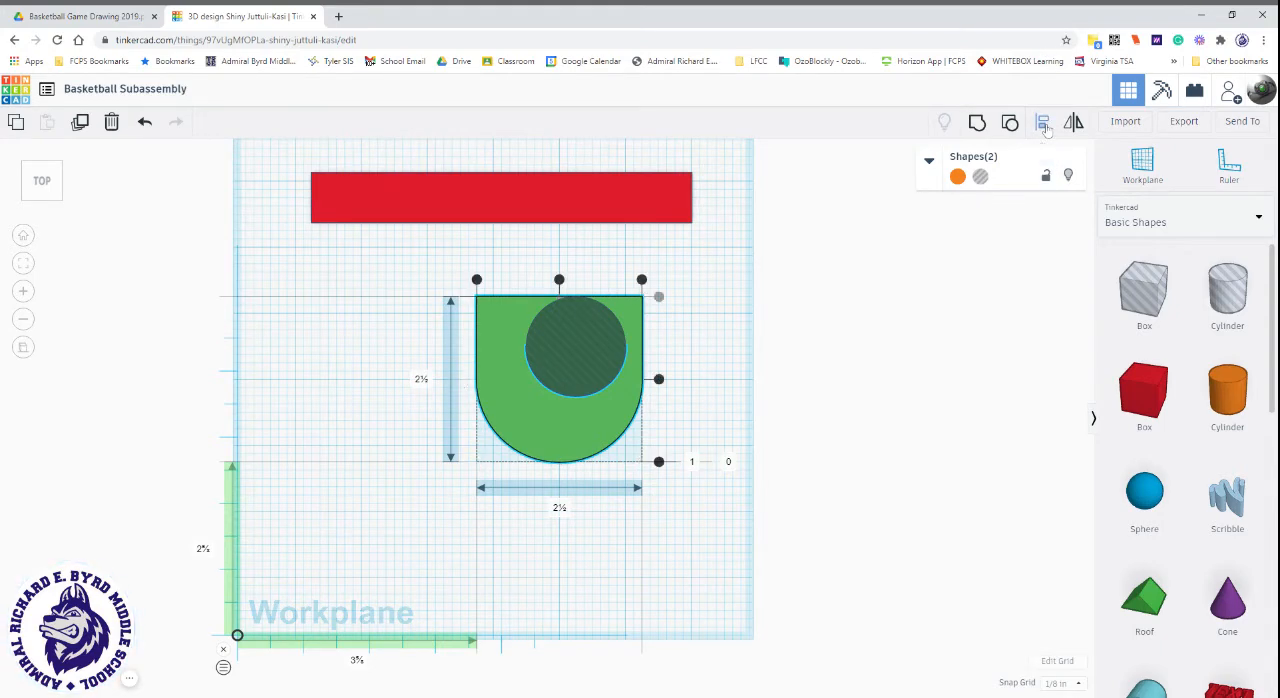
{"action": "left_click", "coordinate": [559, 280]}
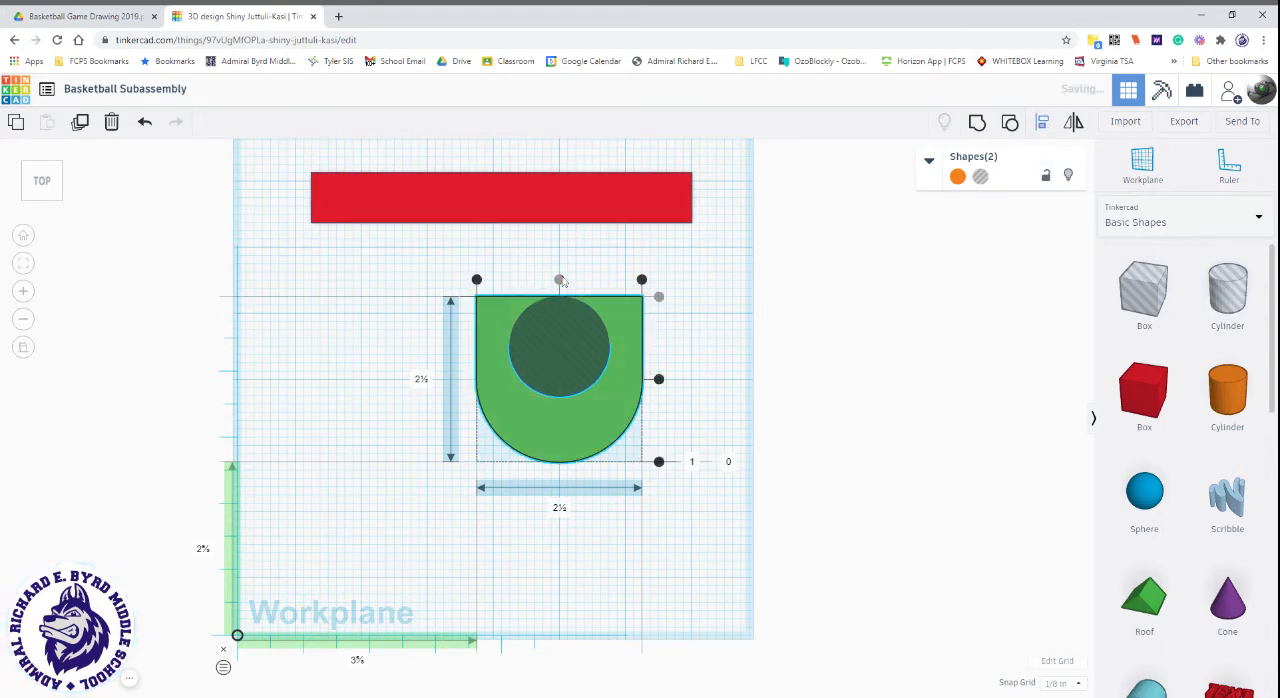
{"action": "left_click", "coordinate": [659, 379]}
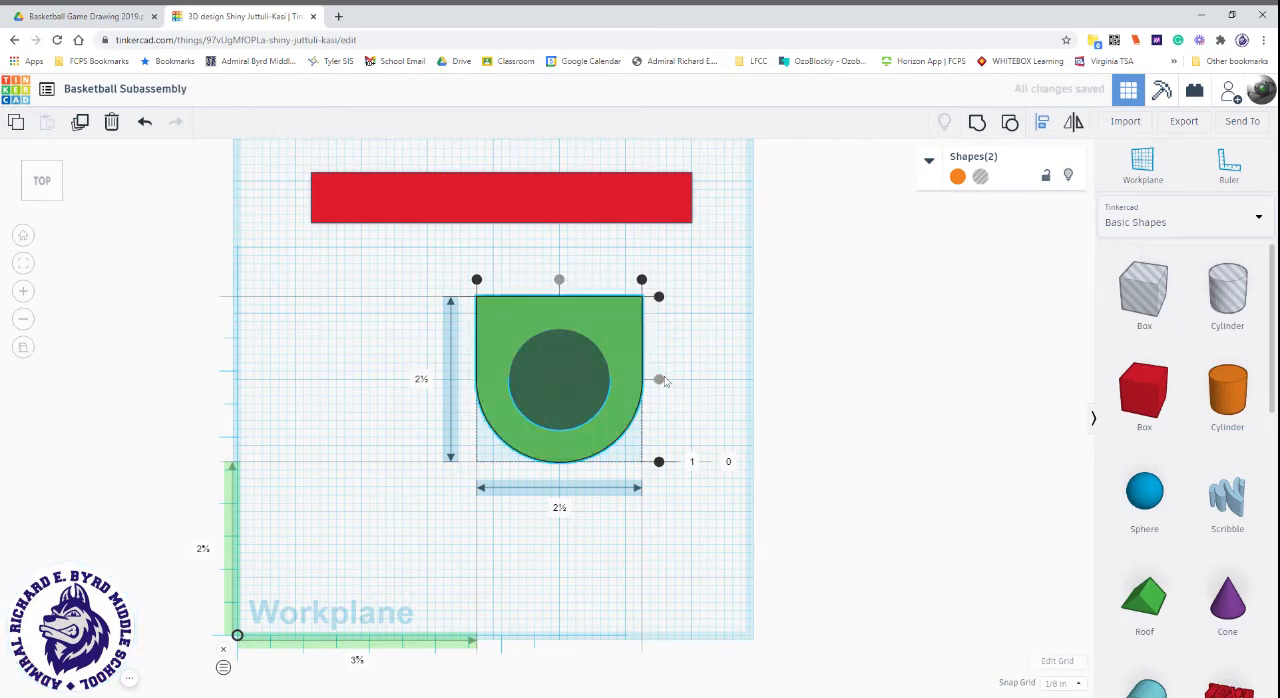
{"action": "left_click", "coordinate": [976, 124]}
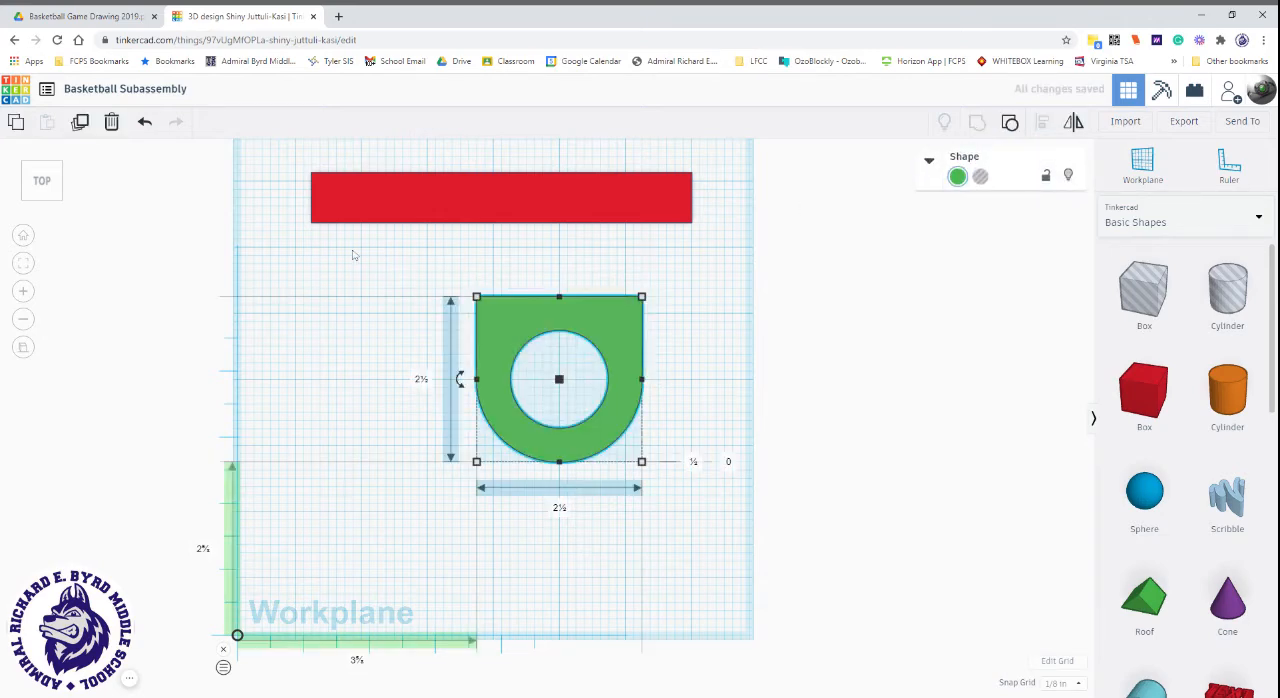
{"action": "left_click", "coordinate": [26, 200]}
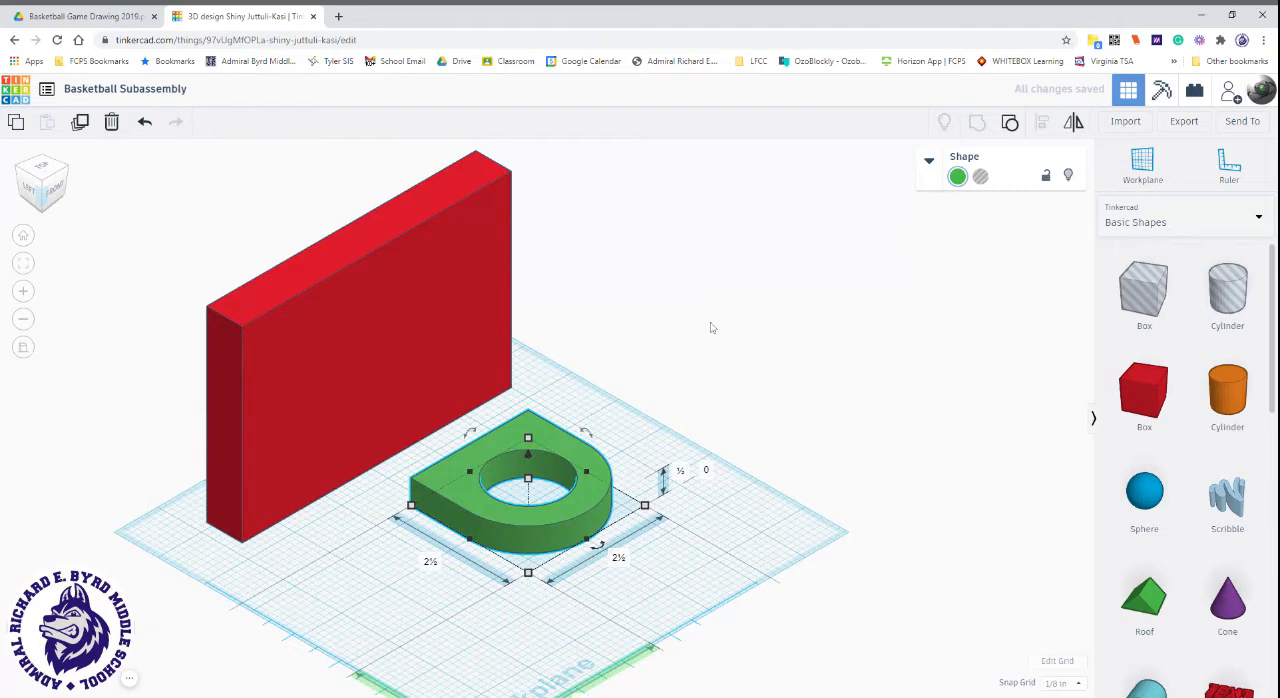
{"action": "left_click", "coordinate": [711, 327]}
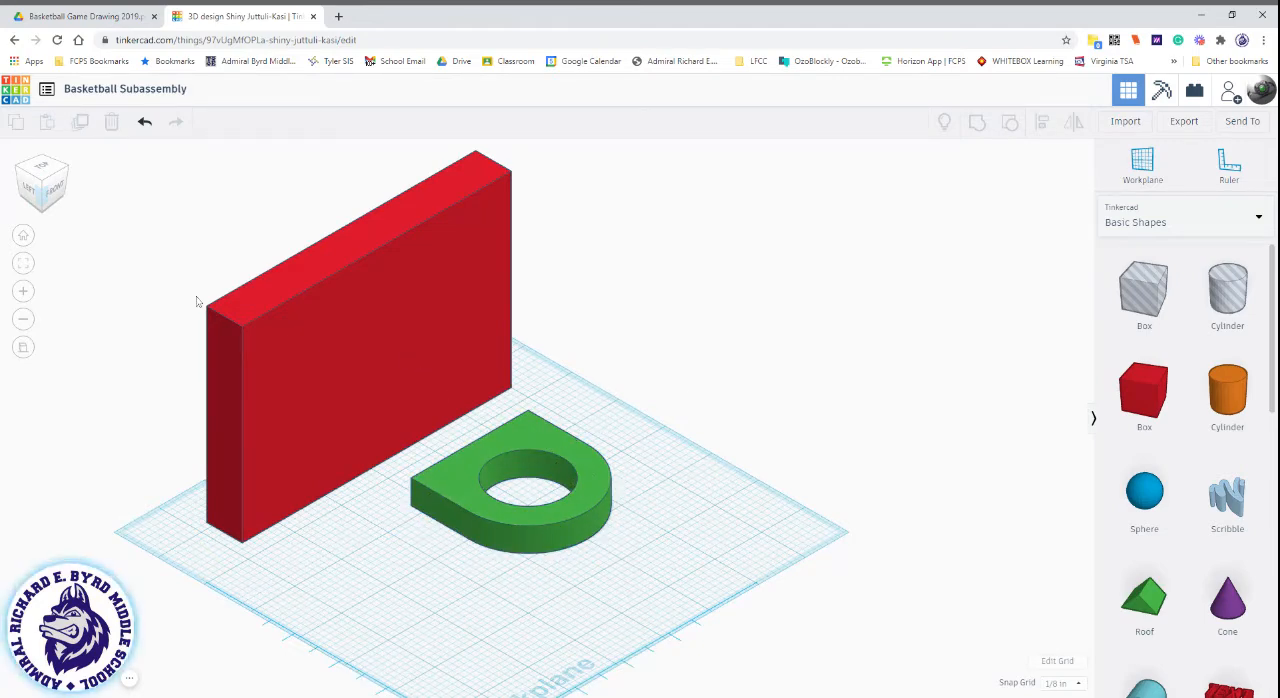
{"action": "right_click_drag", "start_coordinate": [772, 498], "coordinate": [255, 650]}
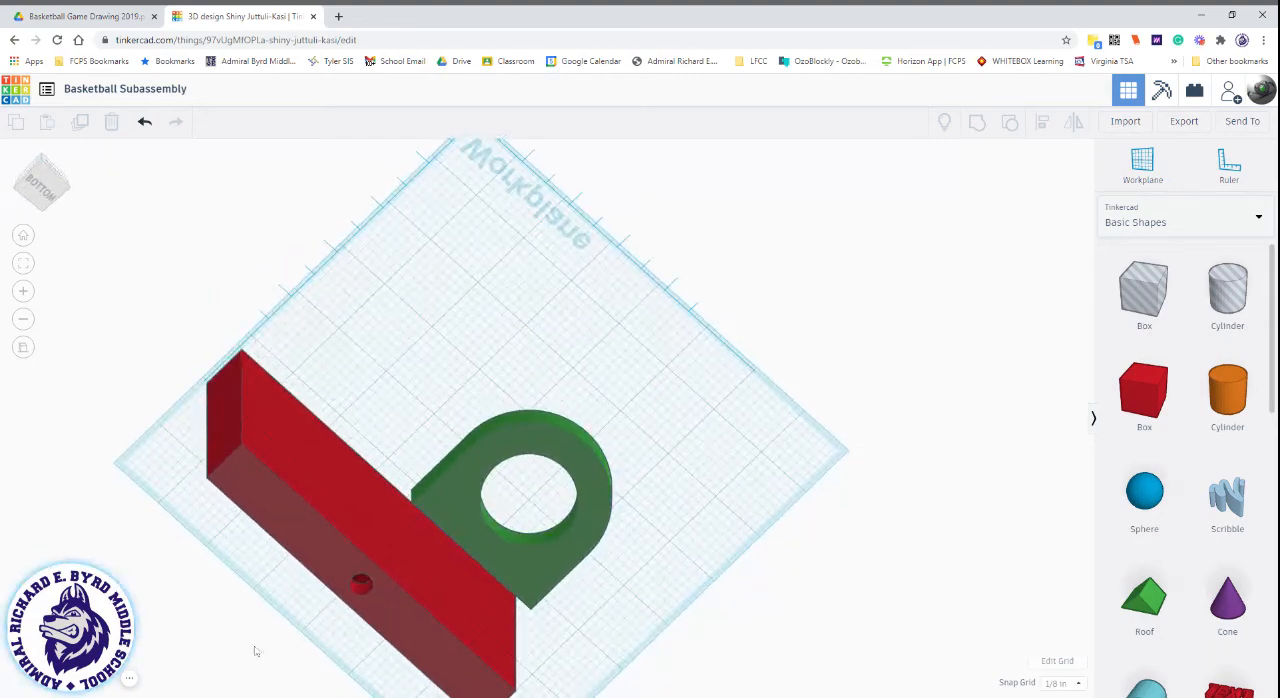
{"action": "right_click_drag", "start_coordinate": [711, 330], "coordinate": [500, 349]}
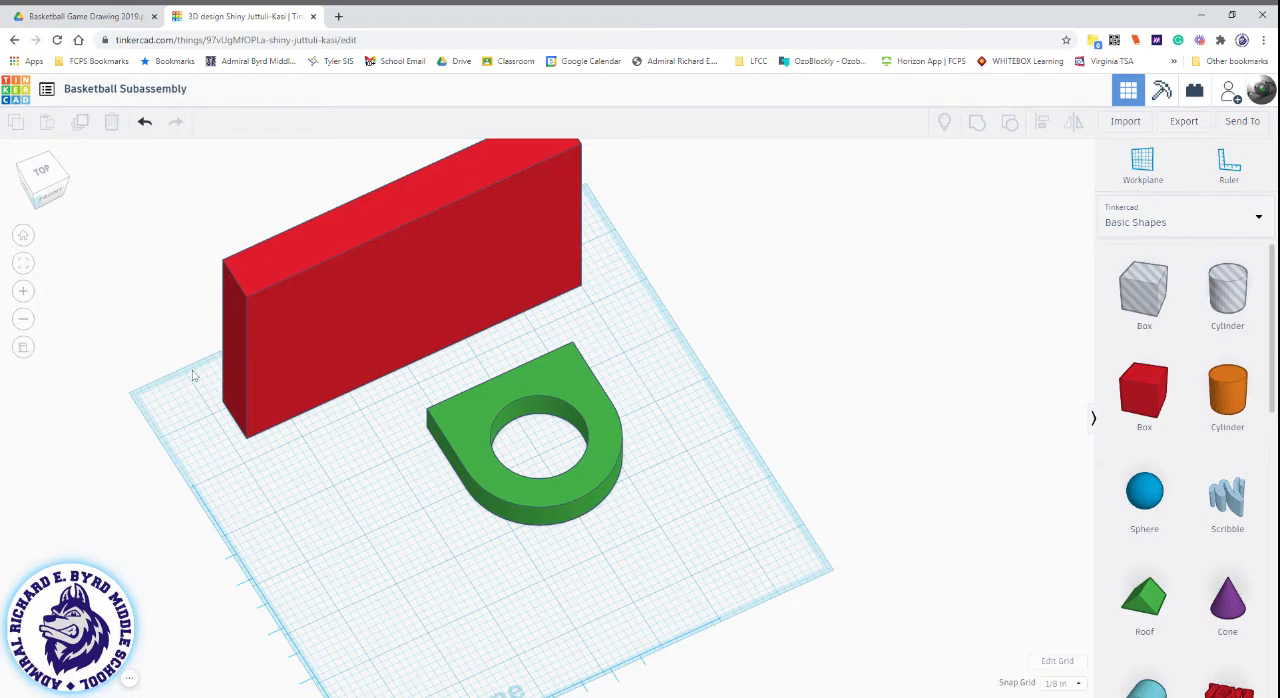
{"action": "left_click_drag", "start_coordinate": [165, 328], "coordinate": [700, 574]}
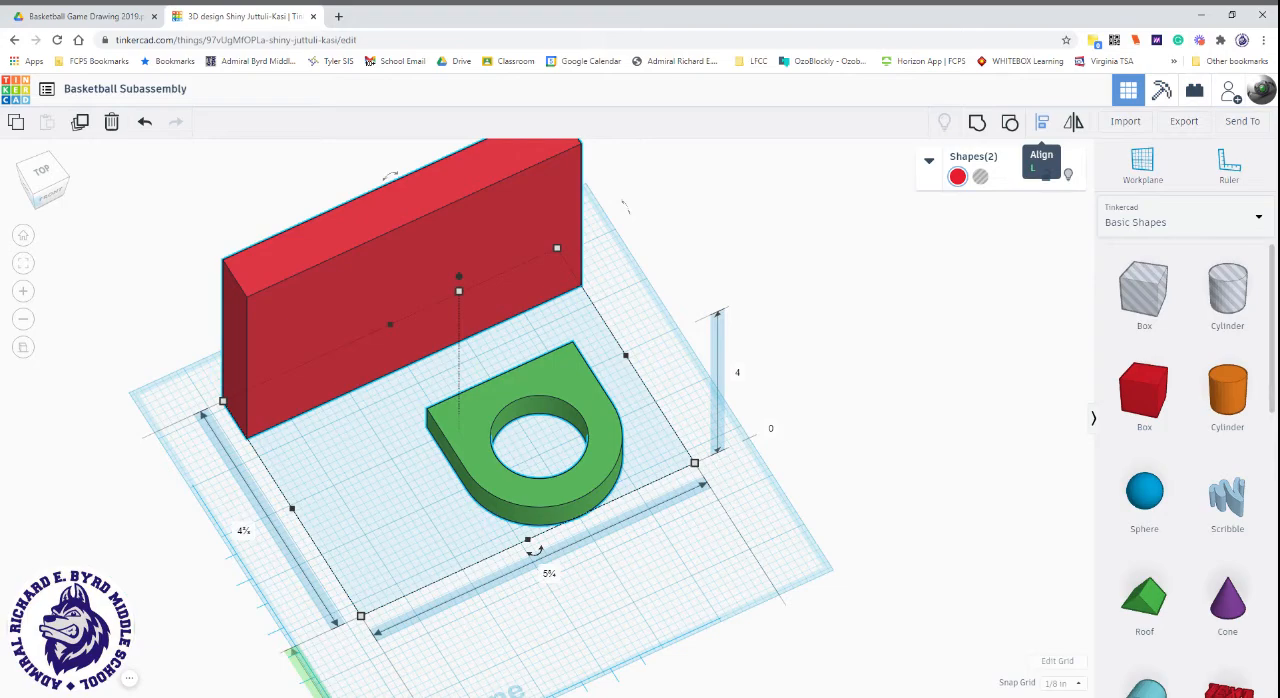
{"action": "left_click", "coordinate": [986, 375]}
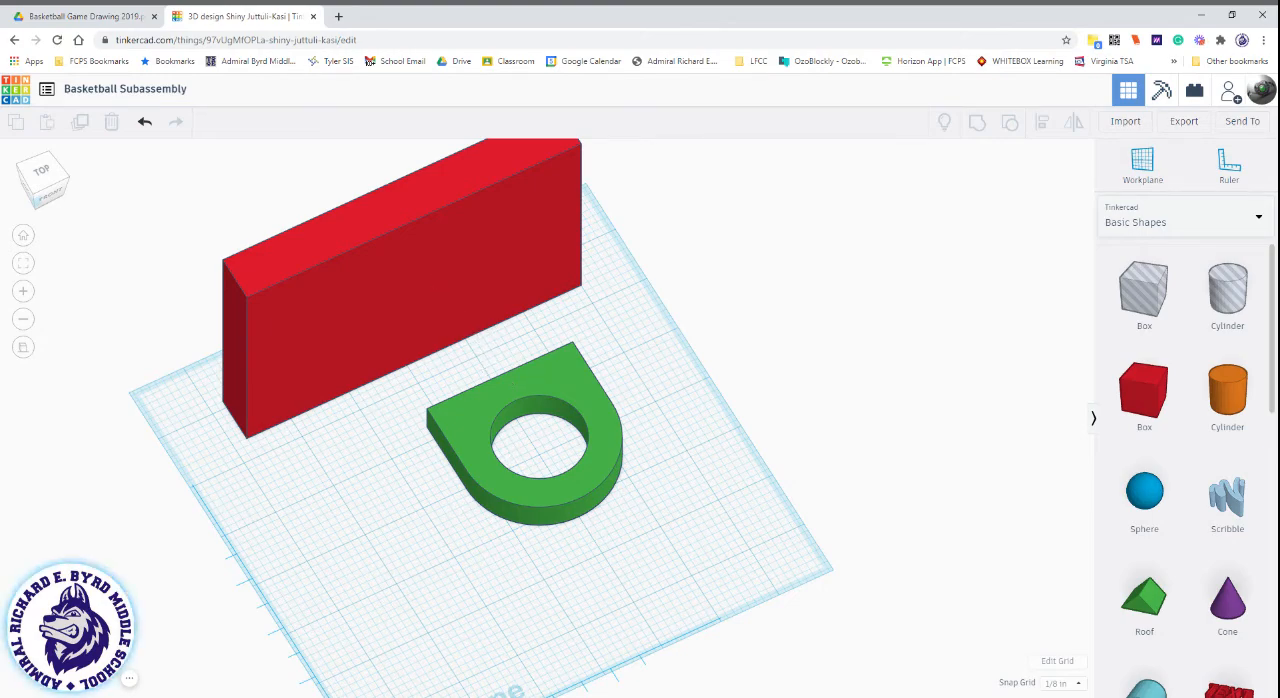
Set a temporary workplane on the front face of the red backboard.
{"action": "left_click", "coordinate": [1155, 177]}
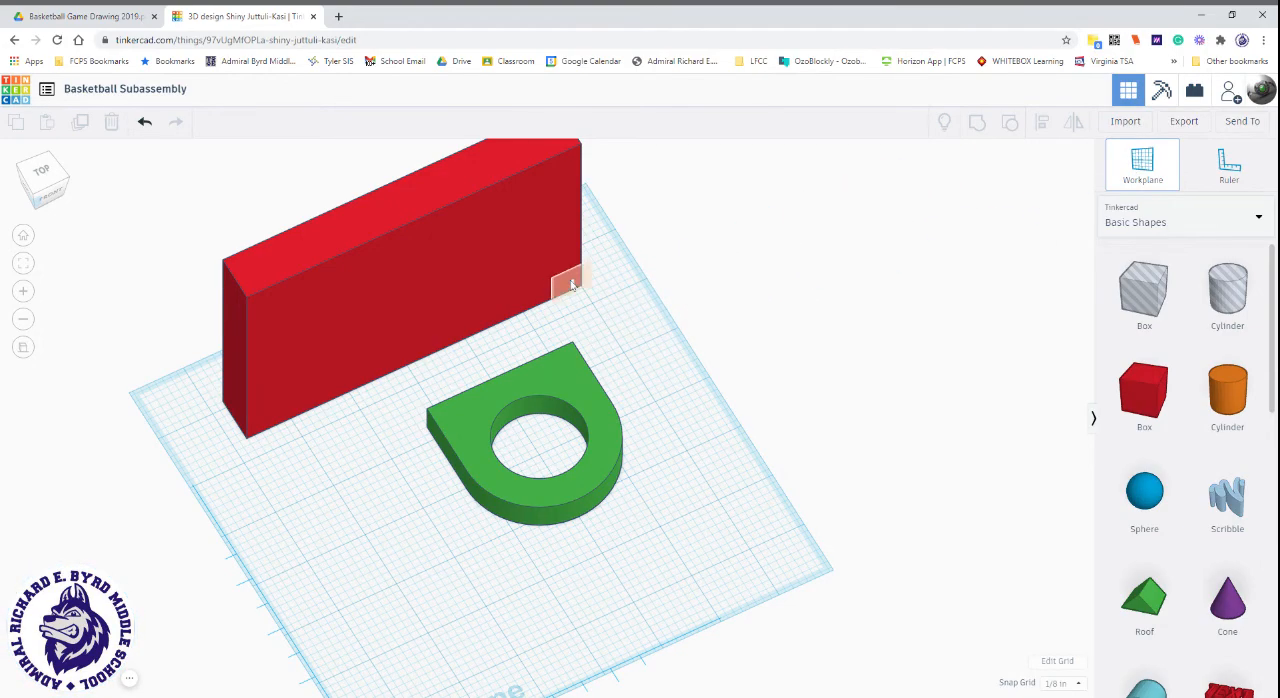
{"action": "left_click", "coordinate": [433, 292]}
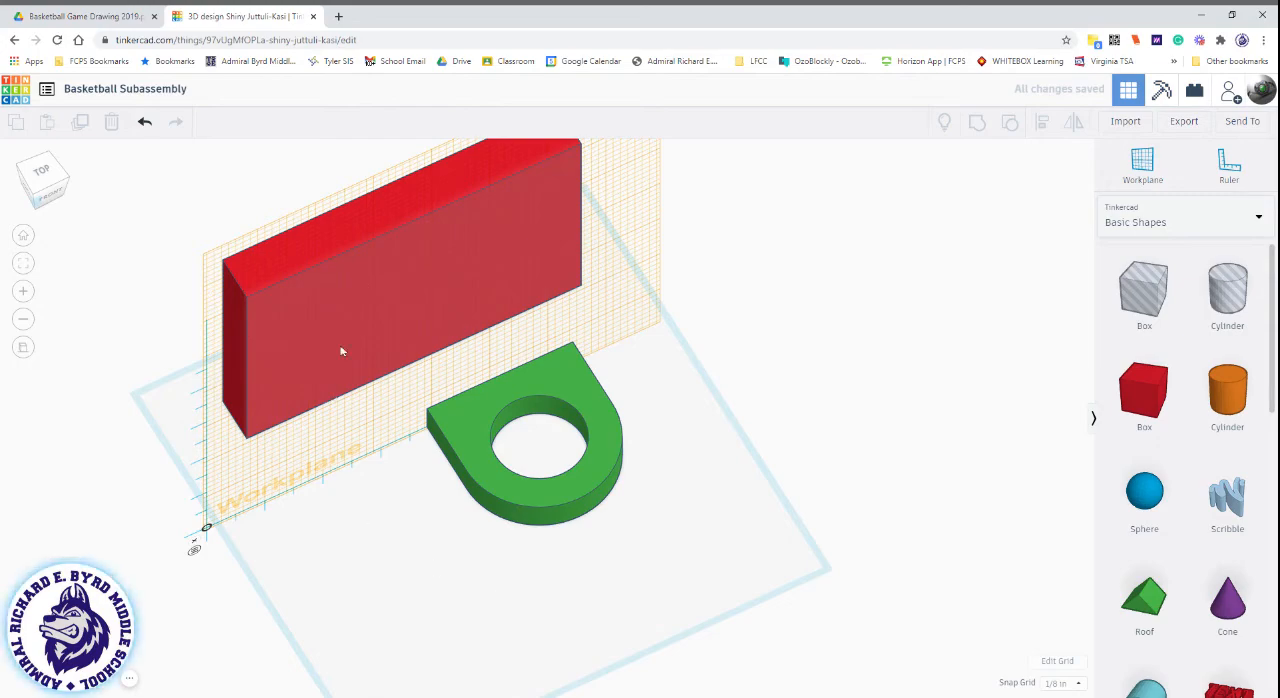
{"action": "right_click_drag", "start_coordinate": [358, 505], "coordinate": [420, 405]}
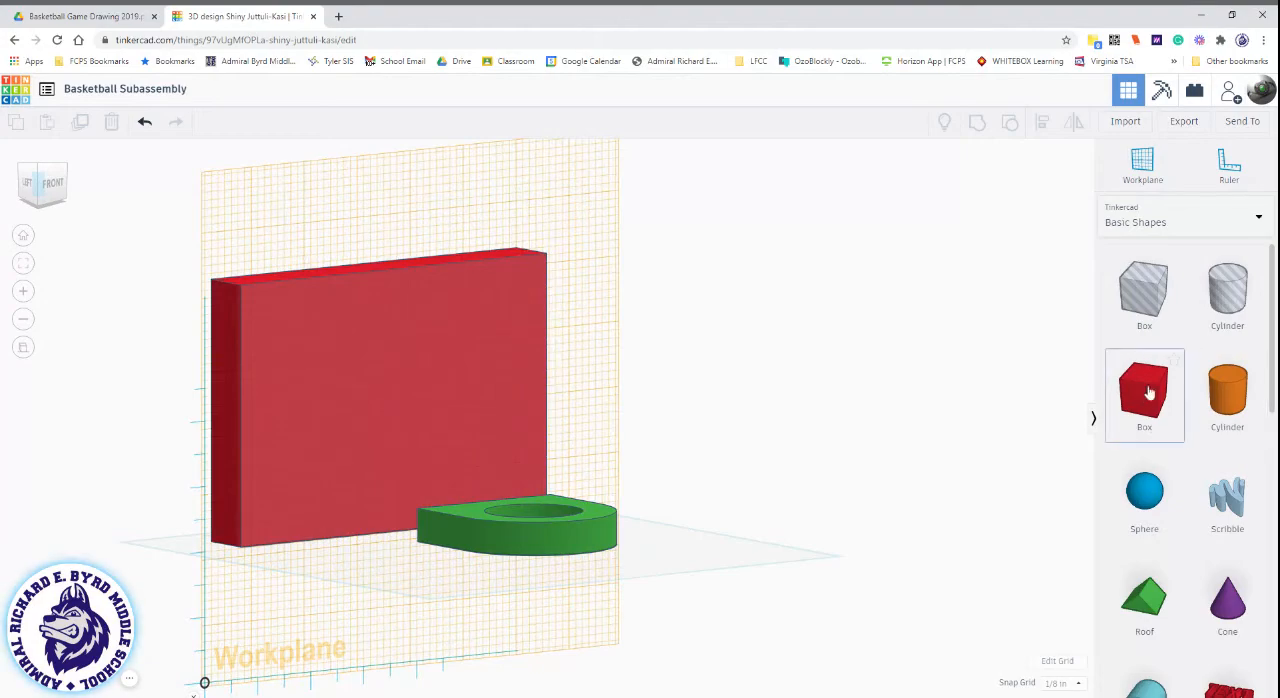
Place a trial box on the backboard's front face and delete it.
{"action": "left_click_drag", "start_coordinate": [1125, 408], "coordinate": [395, 370]}
{"action": "right_click_drag", "start_coordinate": [335, 517], "coordinate": [360, 368]}
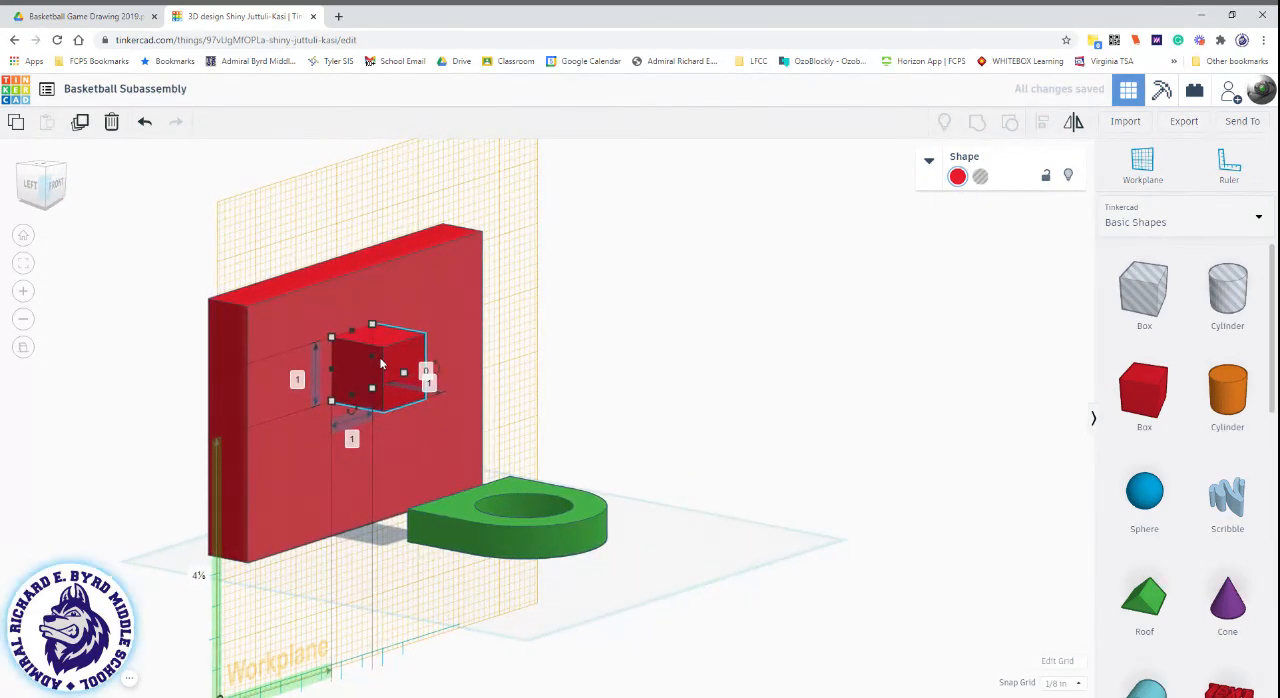
{"action": "key", "text": "Delete"}
{"action": "right_click_drag", "start_coordinate": [553, 548], "coordinate": [465, 594]}
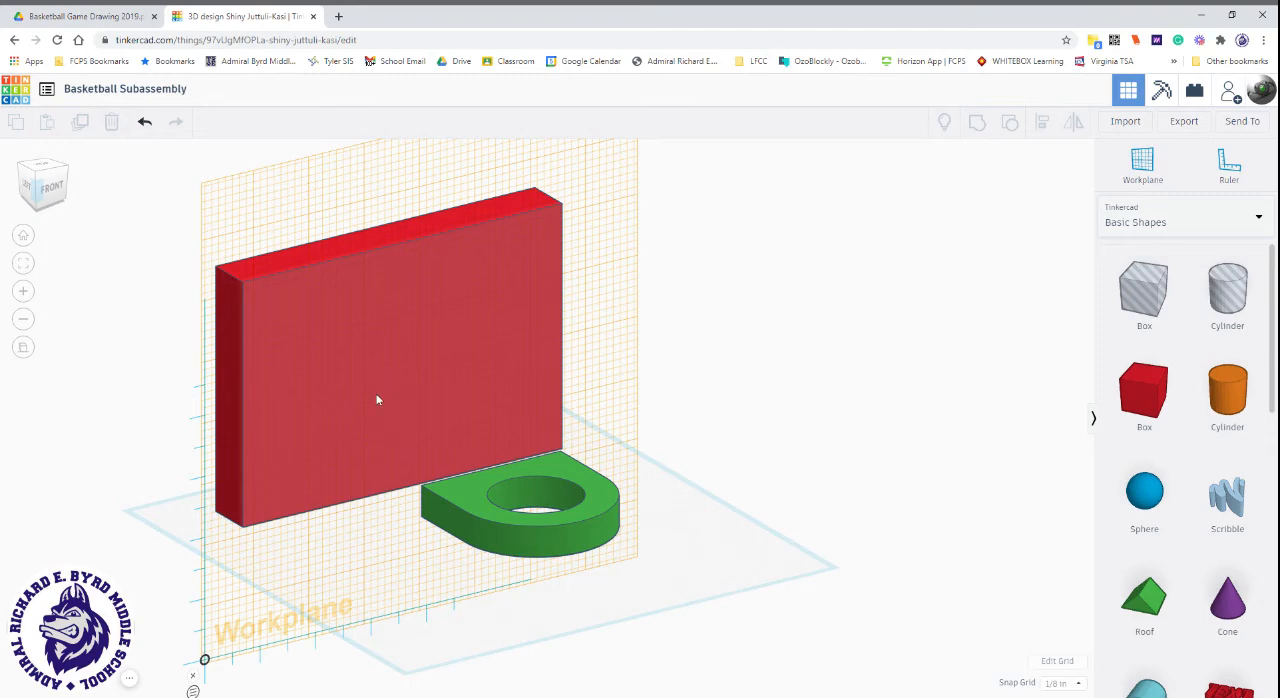
Drop the green hoop onto the temporary workplane so its flat side sits flush against the backboard, and check the contact.
{"action": "left_click", "coordinate": [515, 540]}
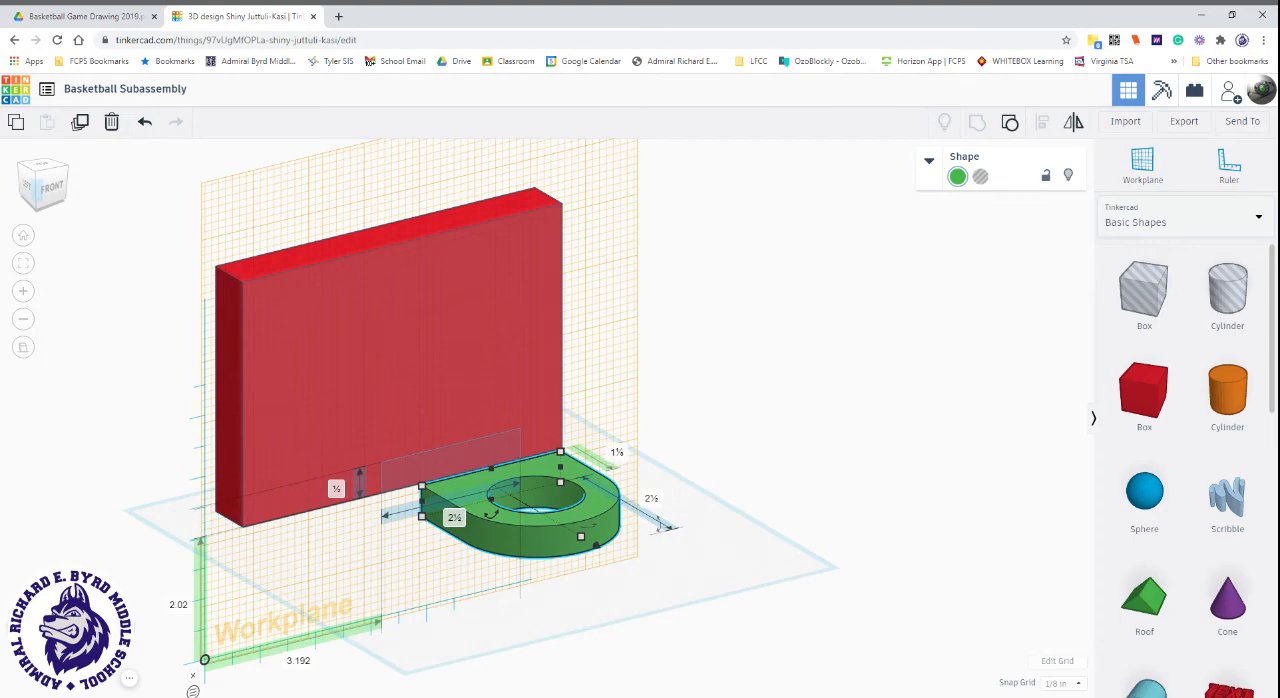
{"action": "key", "text": "d"}
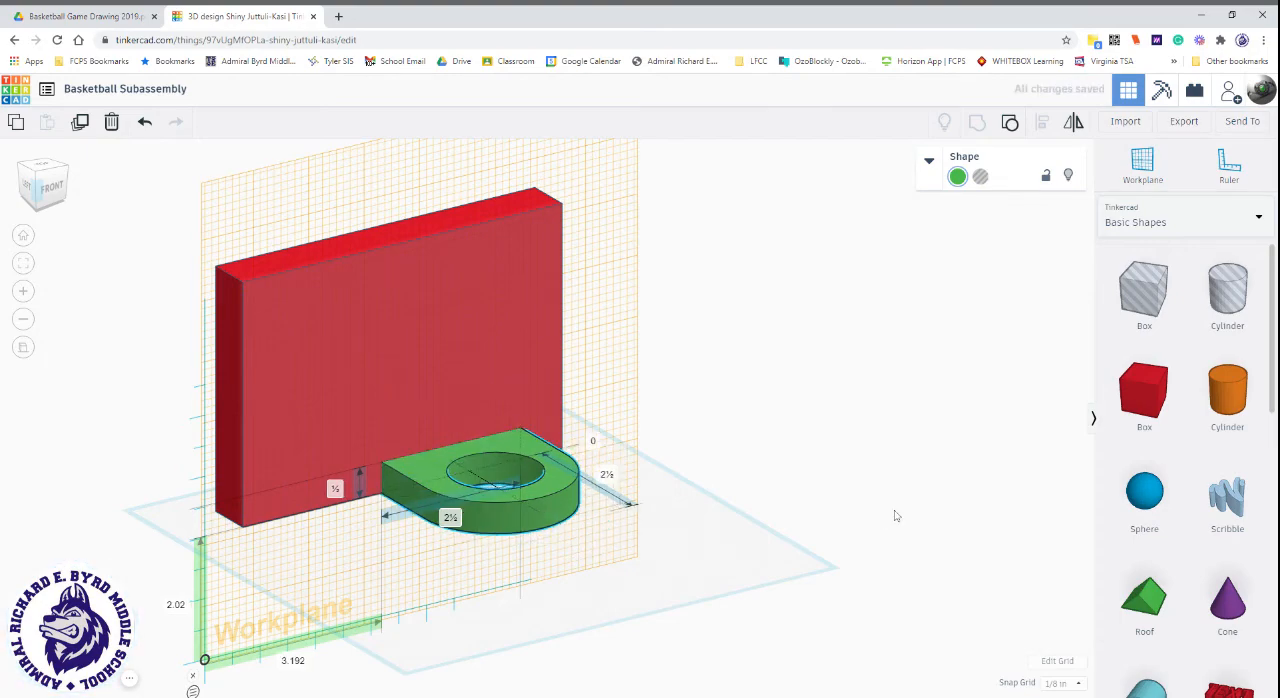
{"action": "right_click_drag", "start_coordinate": [895, 516], "coordinate": [771, 410]}
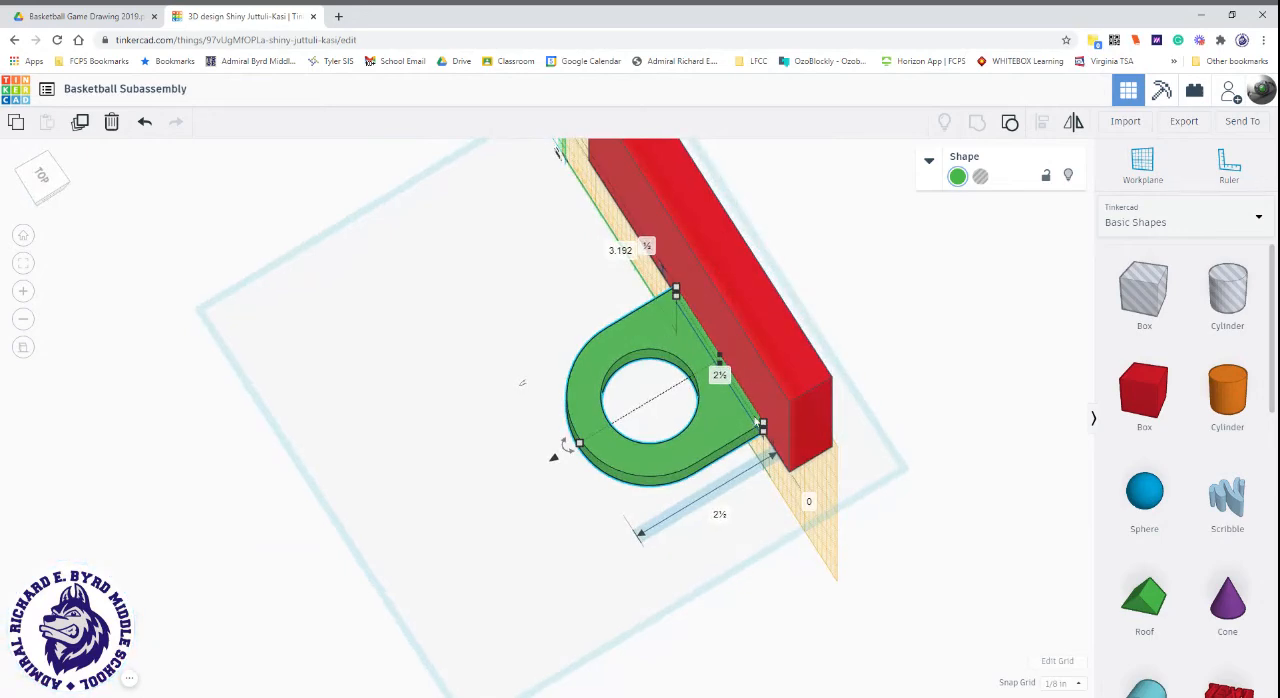
{"action": "right_click_drag", "start_coordinate": [306, 503], "coordinate": [444, 486]}
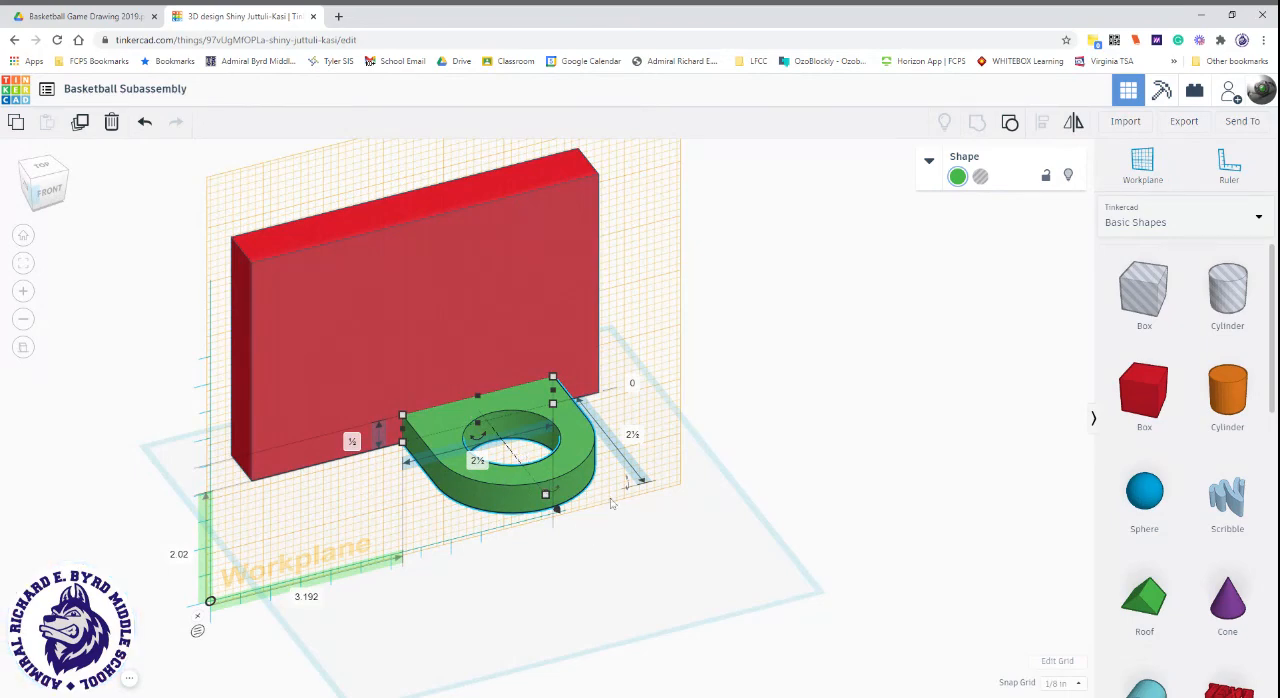
{"action": "left_click", "coordinate": [766, 418]}
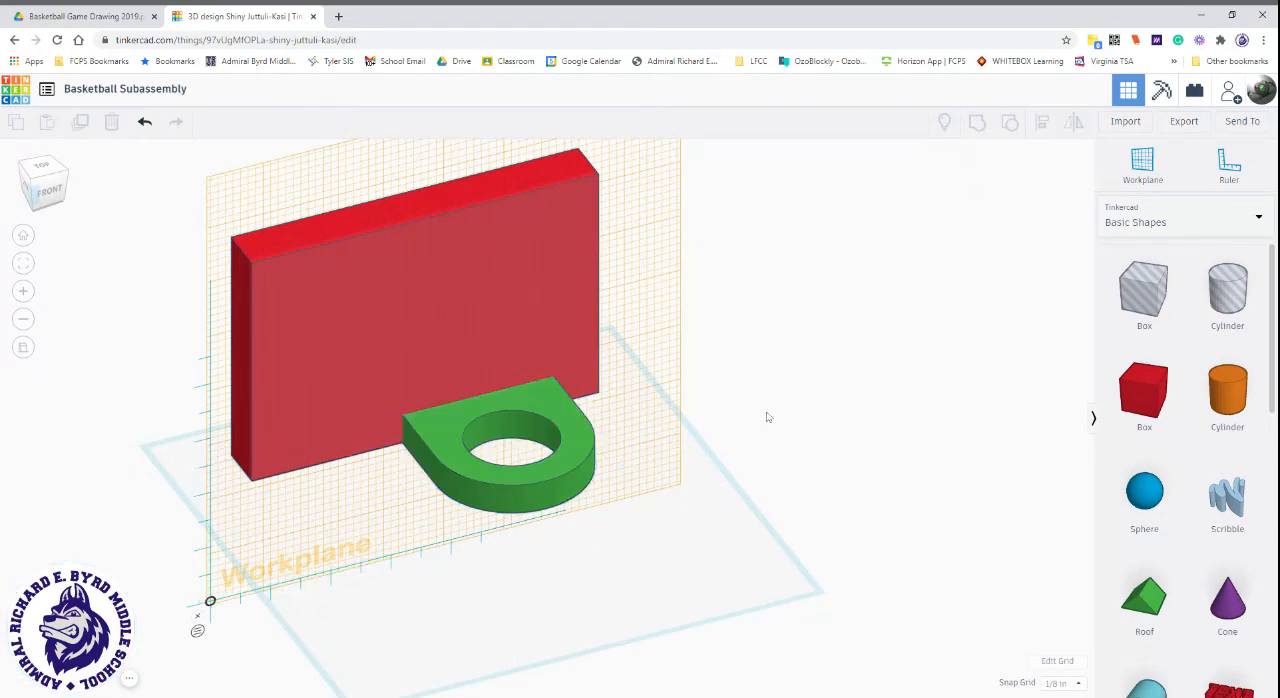
Return the workplane to the original horizontal base.
{"action": "left_click", "coordinate": [1140, 166]}
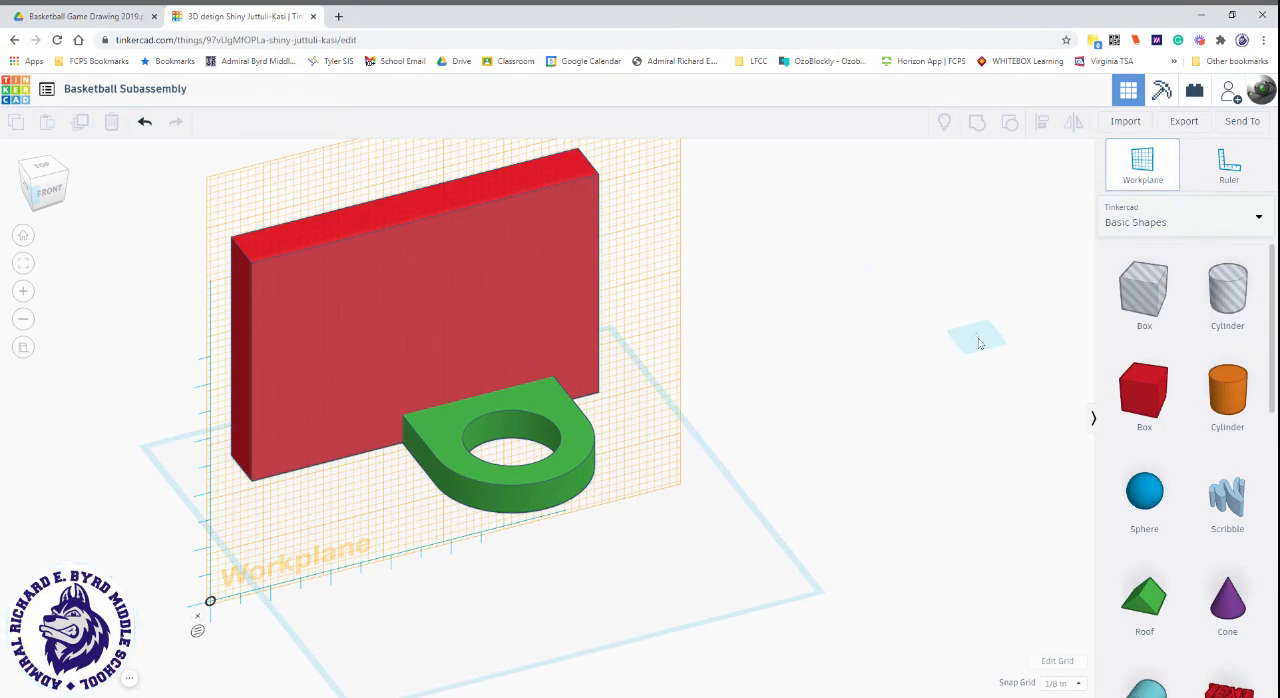
{"action": "left_click", "coordinate": [525, 623]}
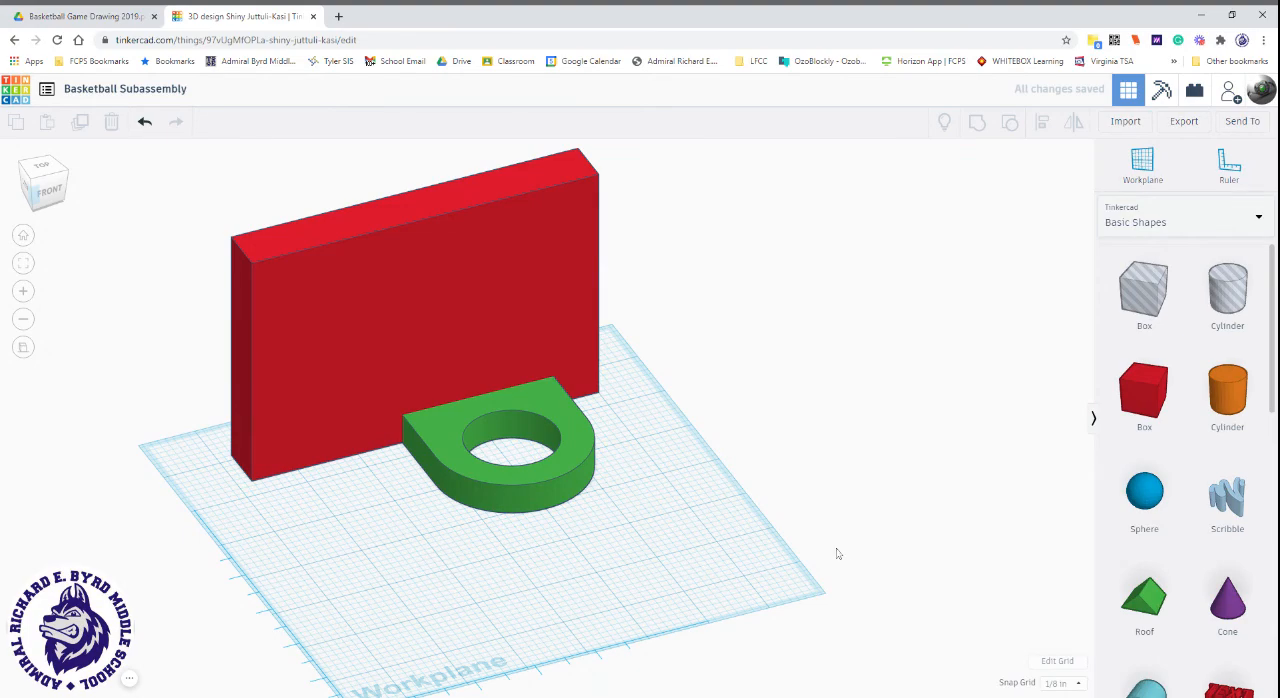
{"action": "right_click_drag", "start_coordinate": [836, 553], "coordinate": [759, 565]}
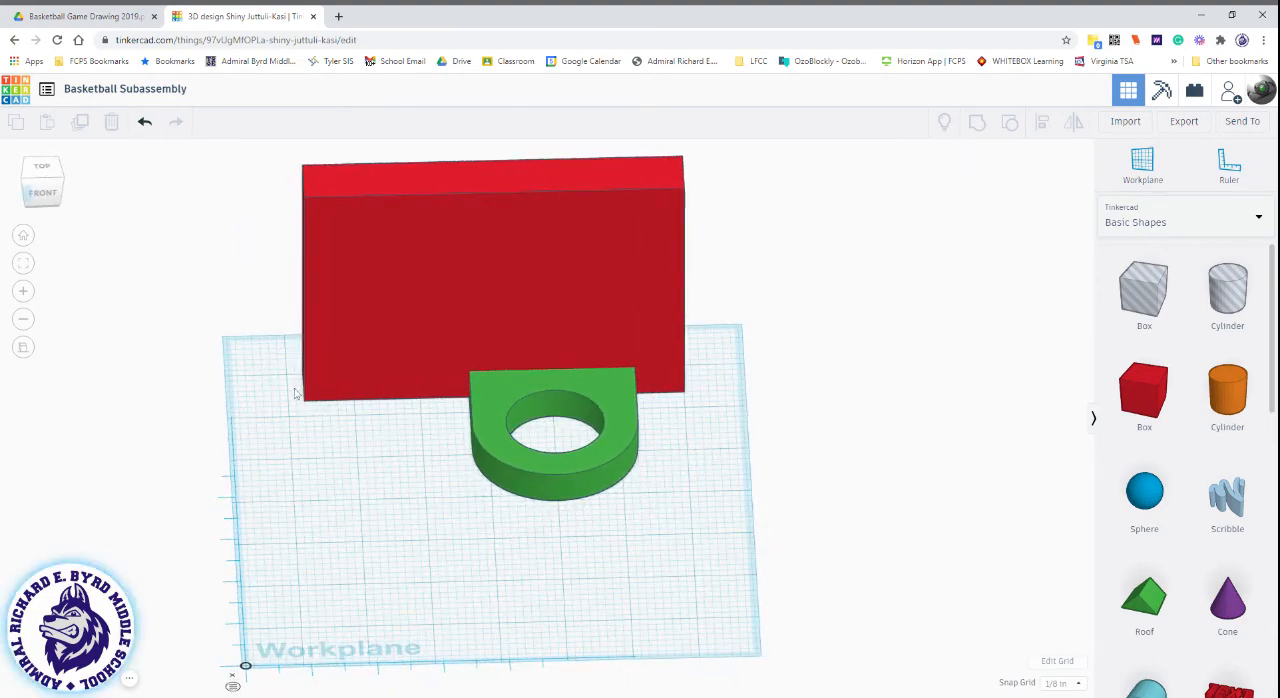
Centre the hoop along the backboard's width, keeping it against the face, and group both shapes into one subassembly.
{"action": "left_click_drag", "start_coordinate": [245, 266], "coordinate": [688, 526]}
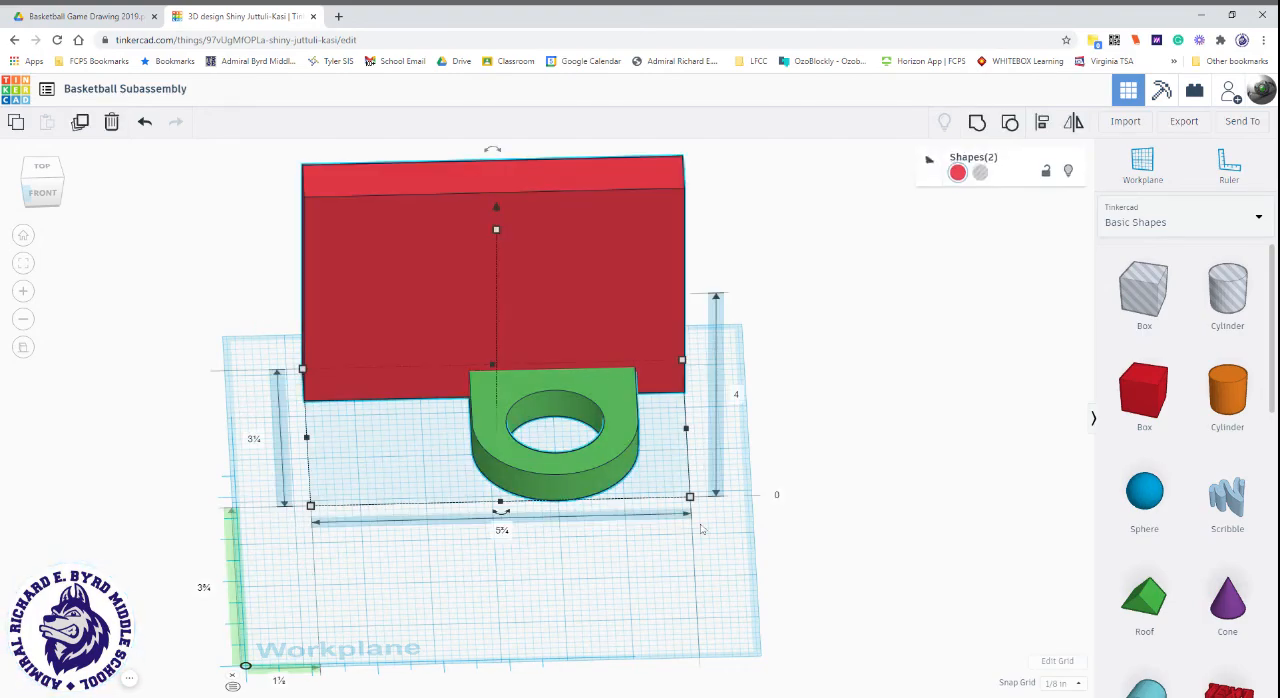
{"action": "right_click_drag", "start_coordinate": [522, 597], "coordinate": [695, 556]}
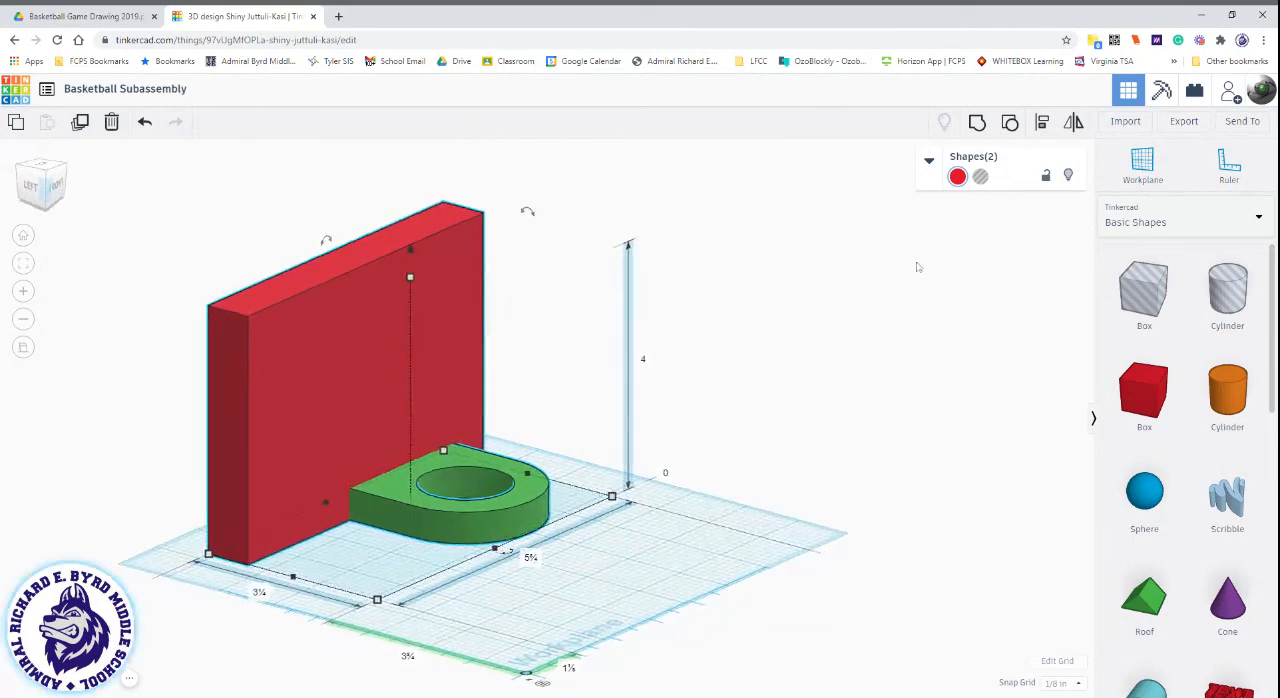
{"action": "left_click", "coordinate": [1041, 121]}
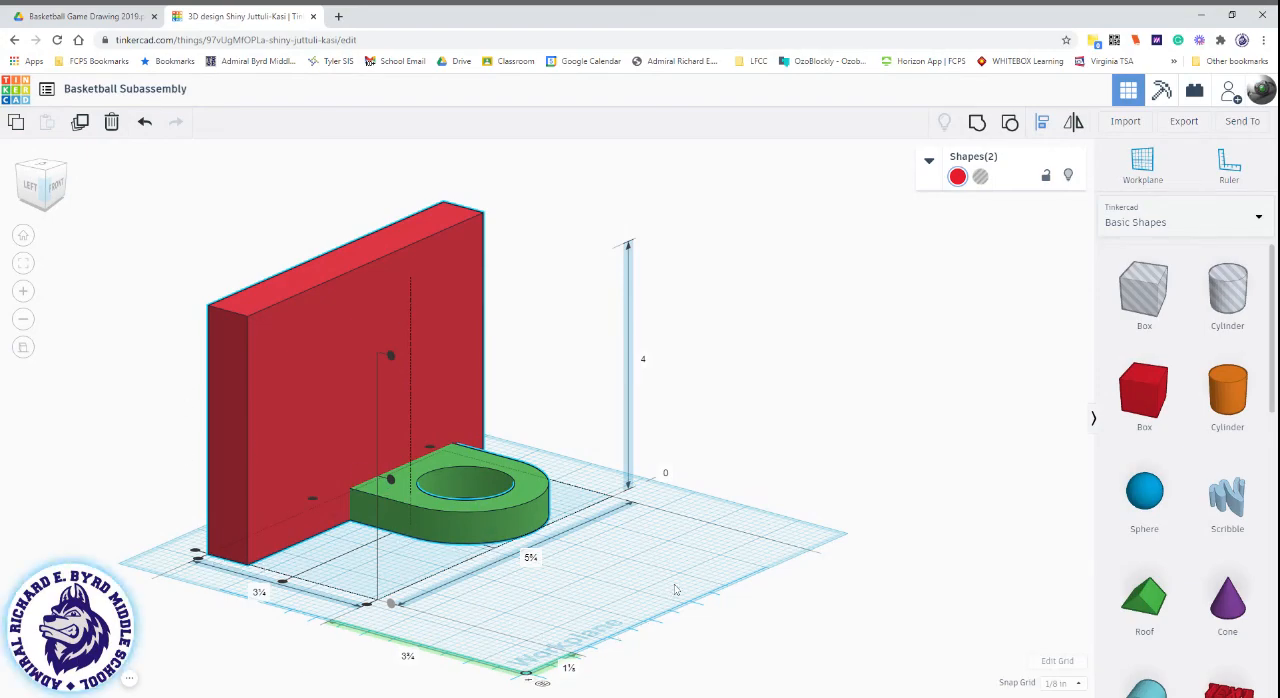
{"action": "right_click_drag", "start_coordinate": [678, 590], "coordinate": [491, 579]}
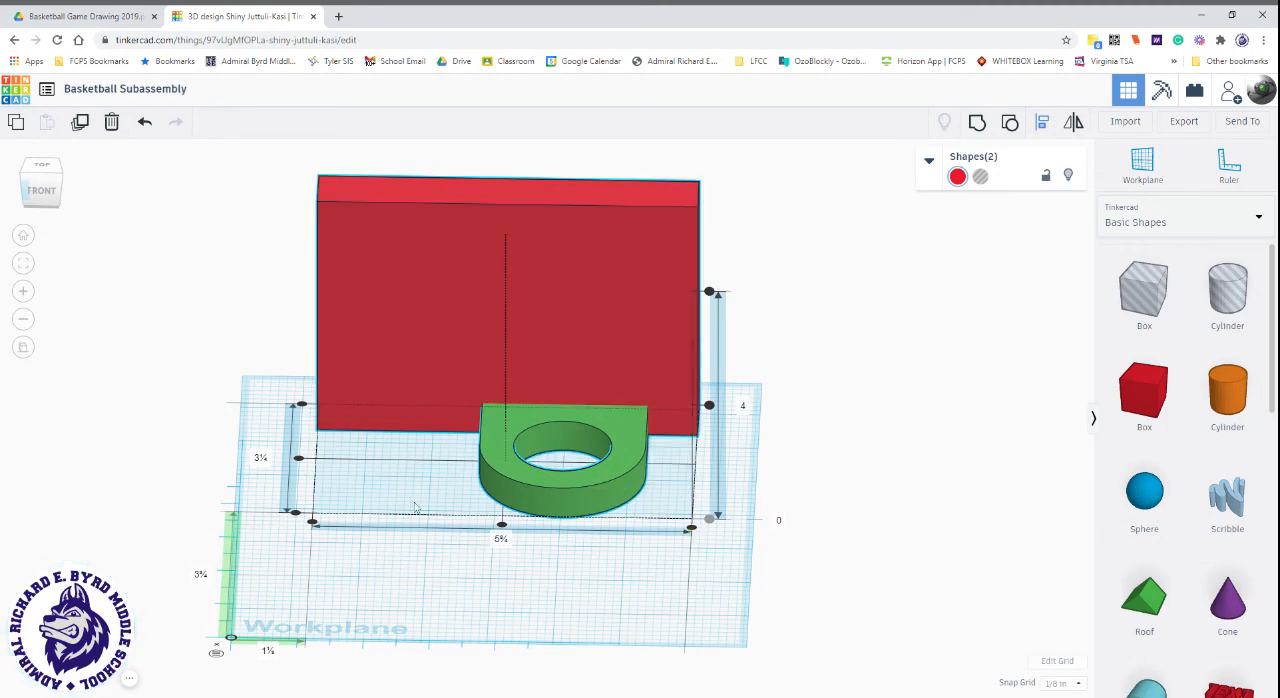
{"action": "left_click", "coordinate": [503, 530]}
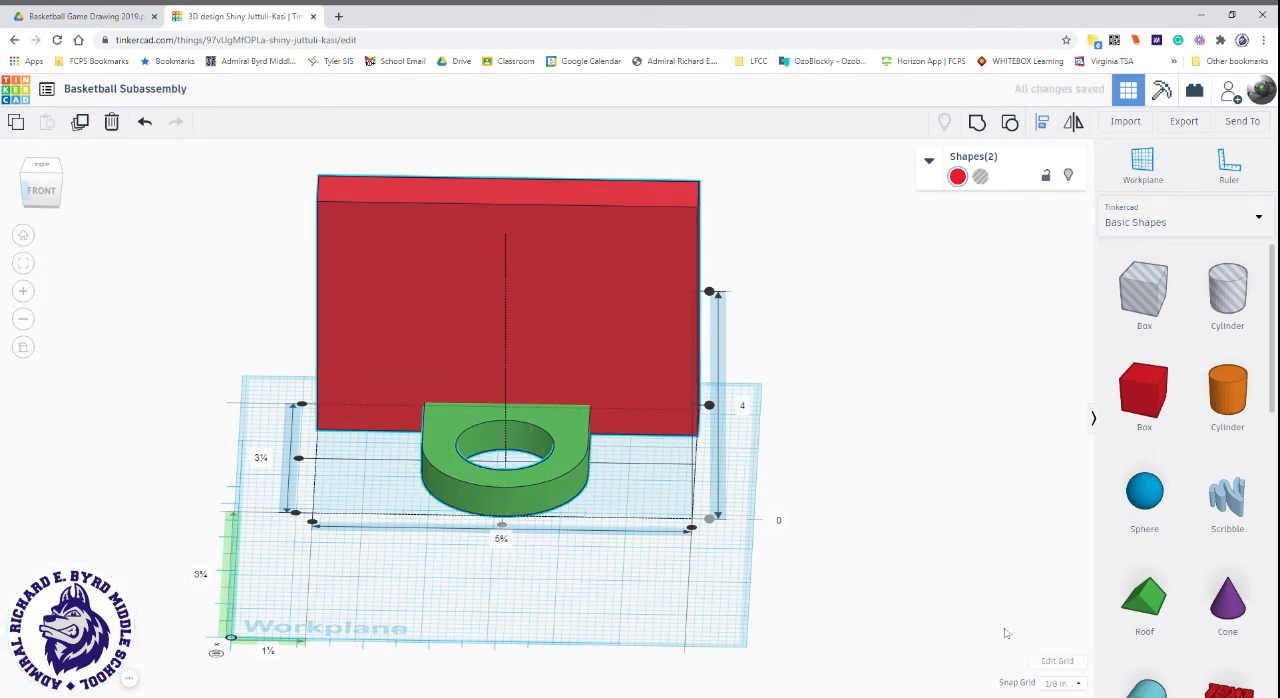
{"action": "right_click_drag", "start_coordinate": [1006, 633], "coordinate": [980, 609]}
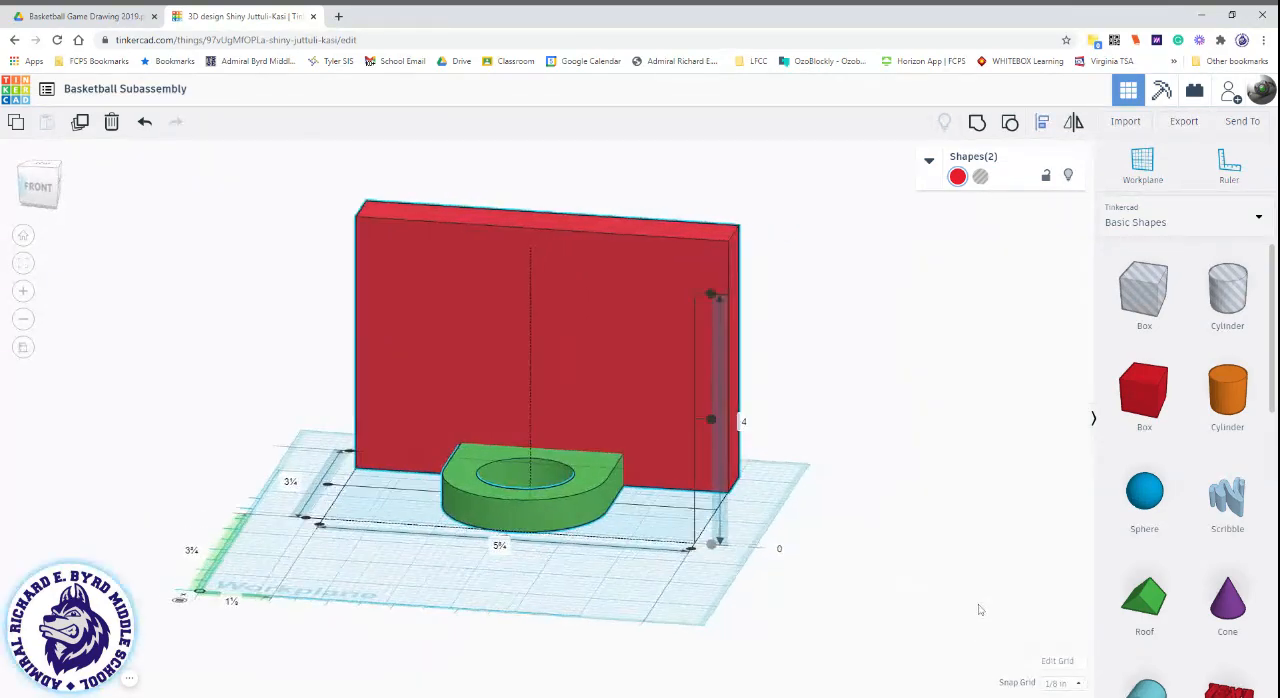
{"action": "left_click", "coordinate": [980, 121]}
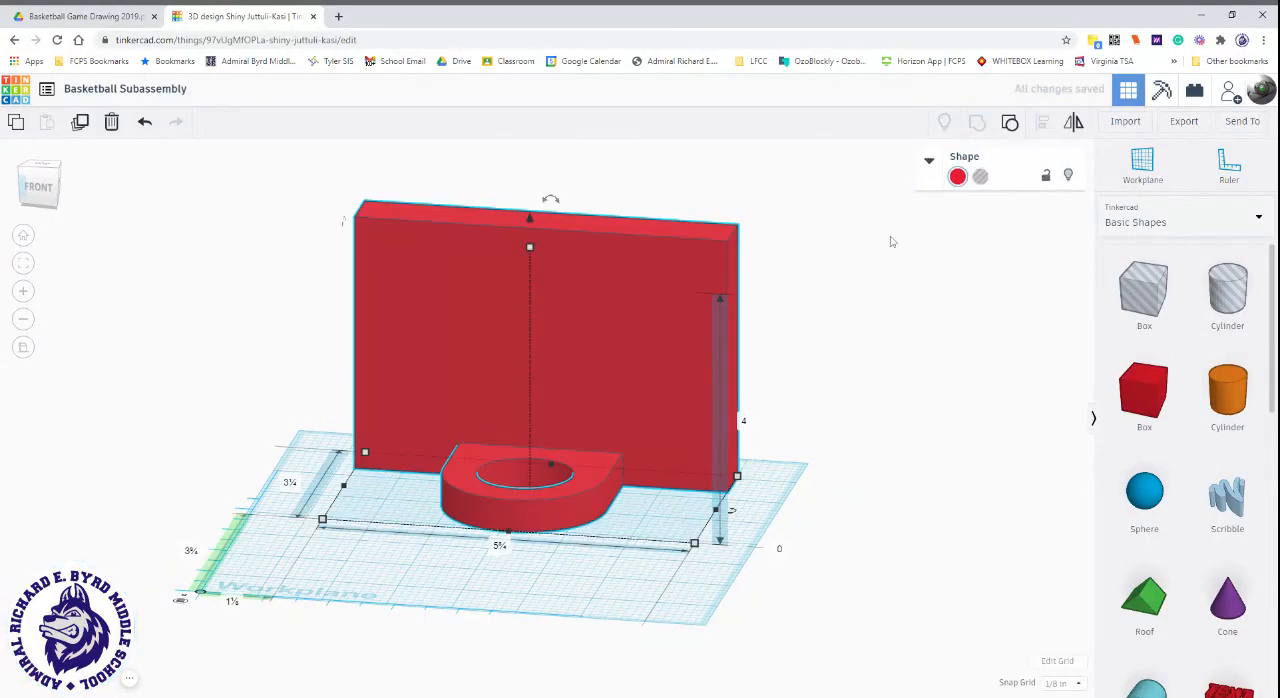
Try the Multicolor and Transparent options on the grouped subassembly, switching each one back off.
{"action": "mouse_move", "coordinate": [849, 549]}
{"action": "right_mouse_down"}
{"action": "mouse_move", "coordinate": [991, 551]}
{"action": "mouse_move", "coordinate": [846, 540]}
{"action": "right_mouse_up"}
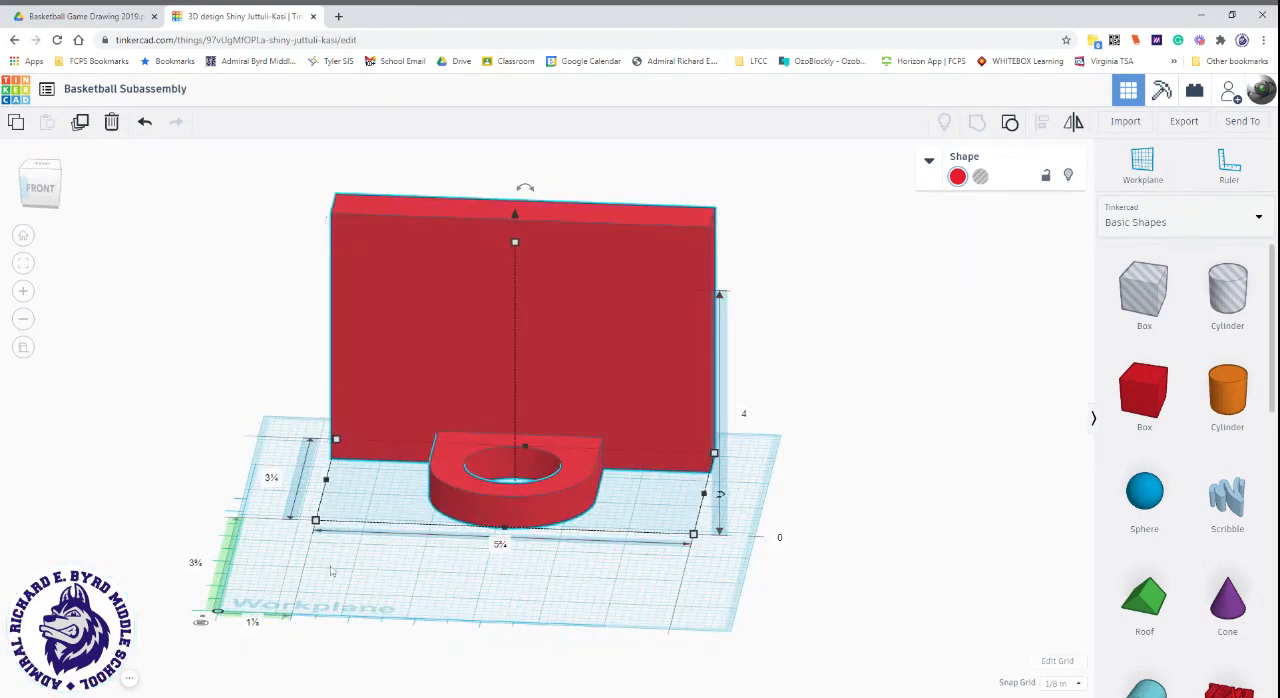
{"action": "right_click_drag", "start_coordinate": [333, 571], "coordinate": [191, 501]}
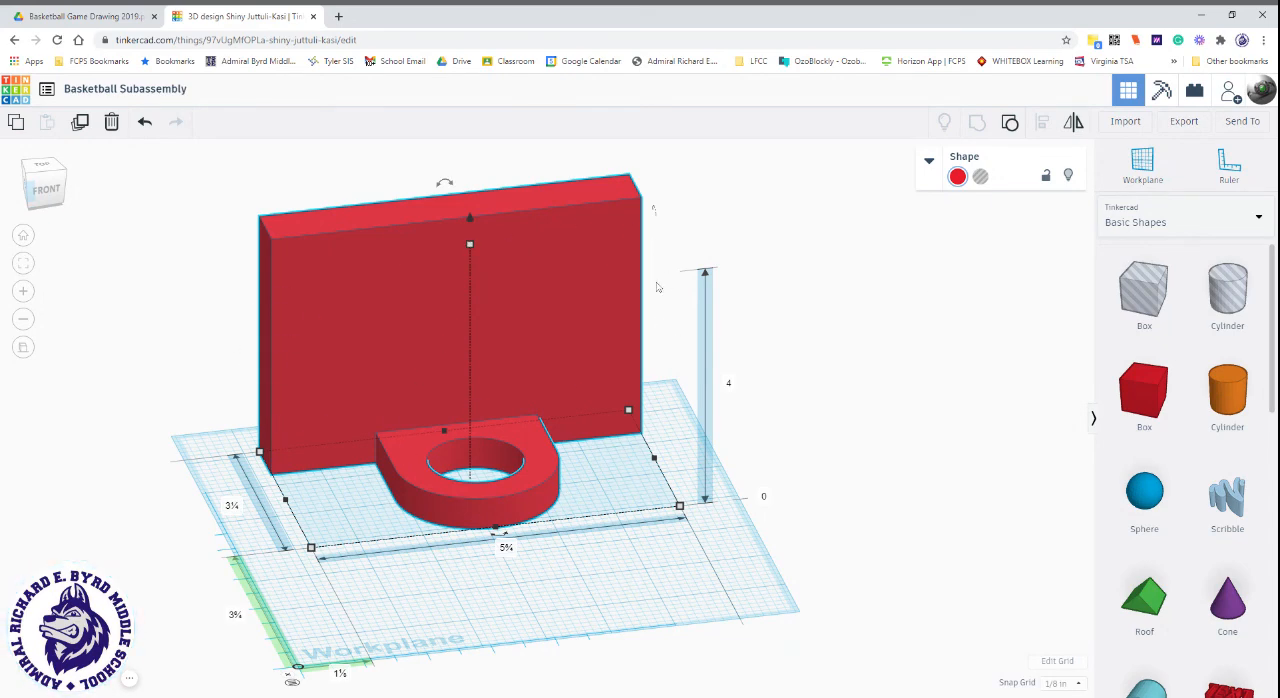
{"action": "left_click", "coordinate": [957, 177]}
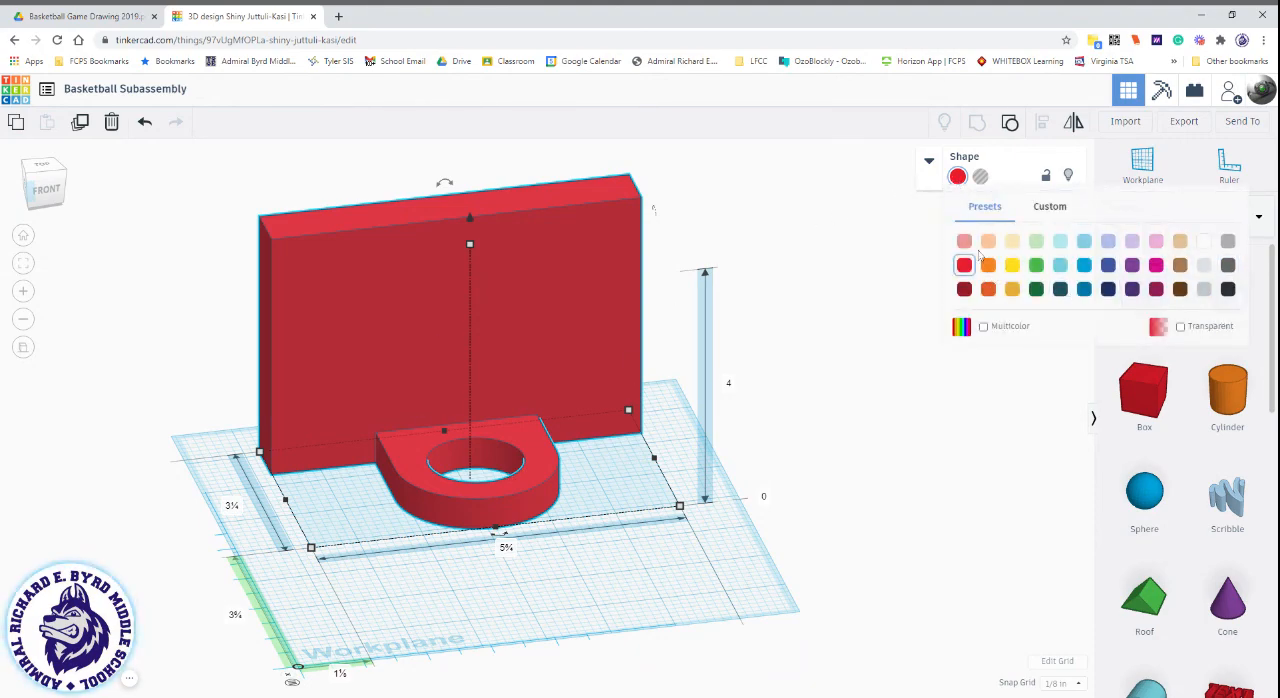
{"action": "left_click", "coordinate": [984, 327]}
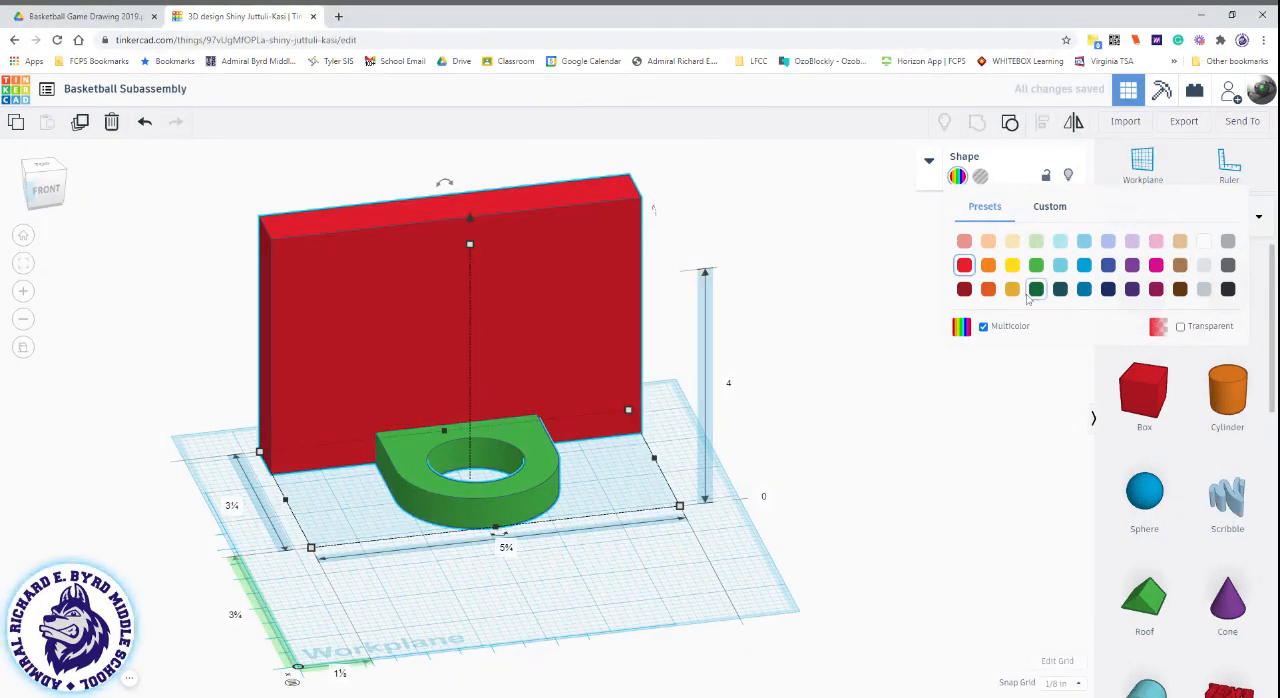
{"action": "left_click", "coordinate": [984, 326]}
{"action": "left_click", "coordinate": [1183, 328]}
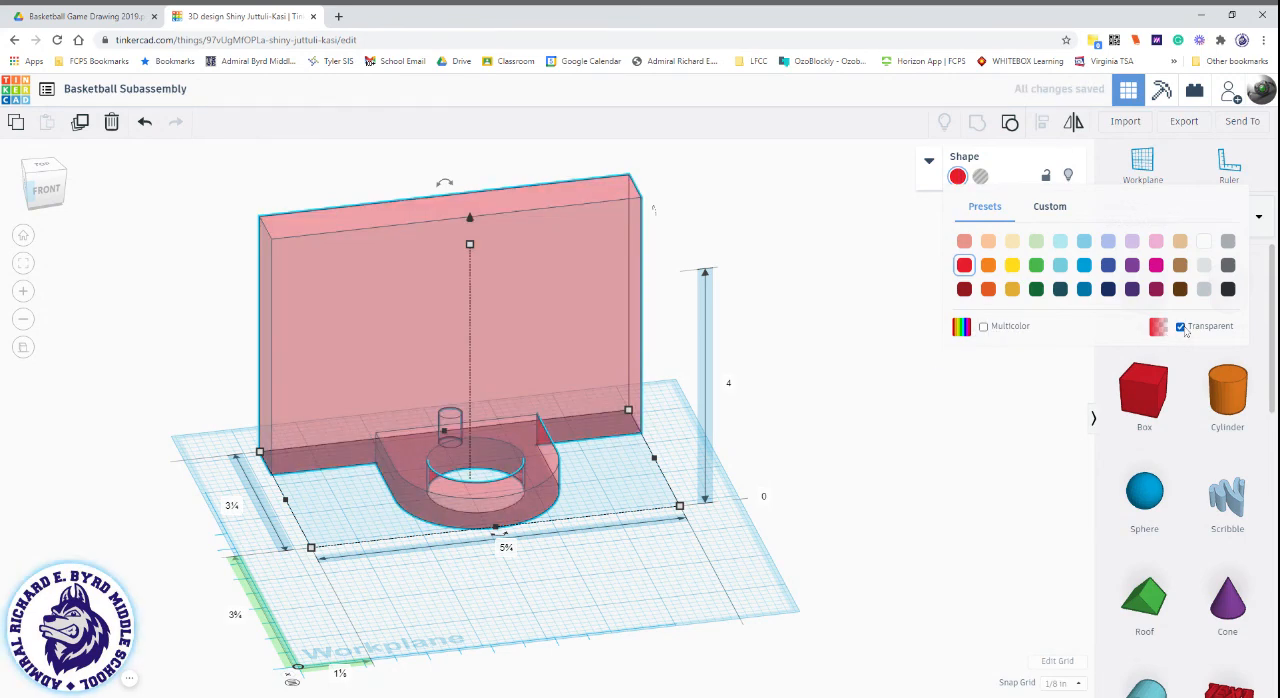
{"action": "left_click", "coordinate": [1183, 328]}
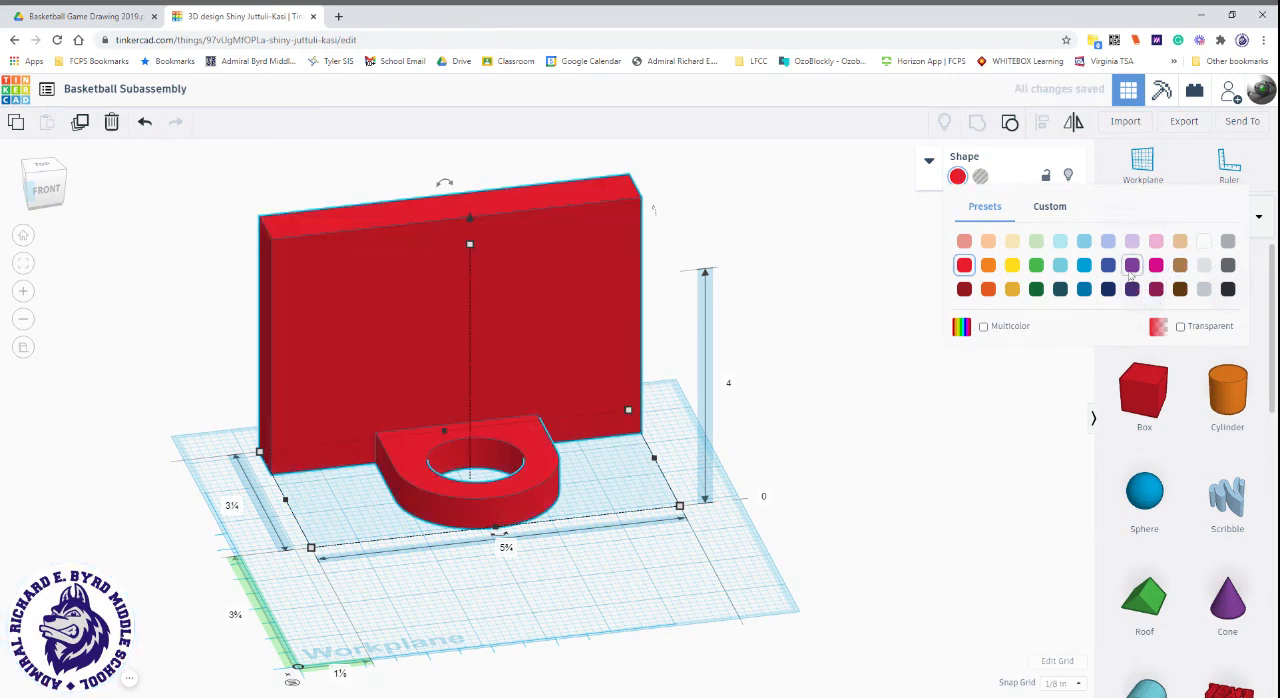
Recolour the grouped subassembly with the brown preset, replace it with the light tan preset, and deselect the model.
{"action": "left_click", "coordinate": [1180, 265]}
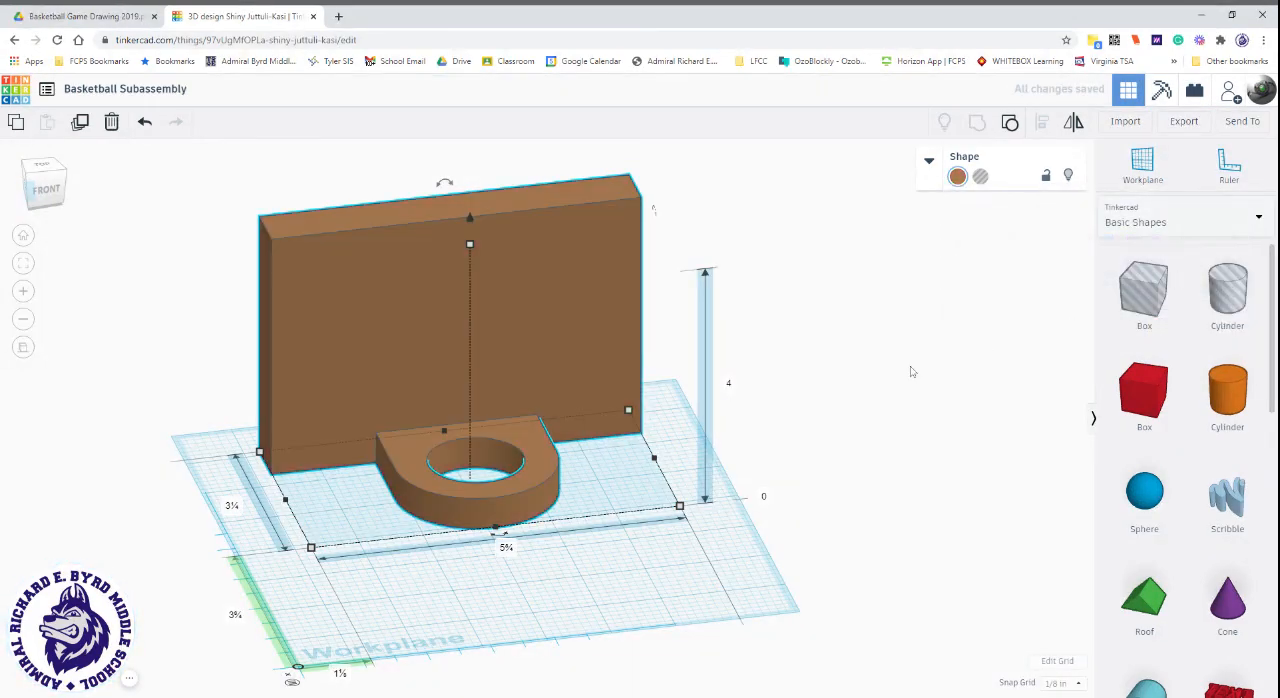
{"action": "left_click", "coordinate": [958, 177]}
{"action": "left_click", "coordinate": [1184, 242]}
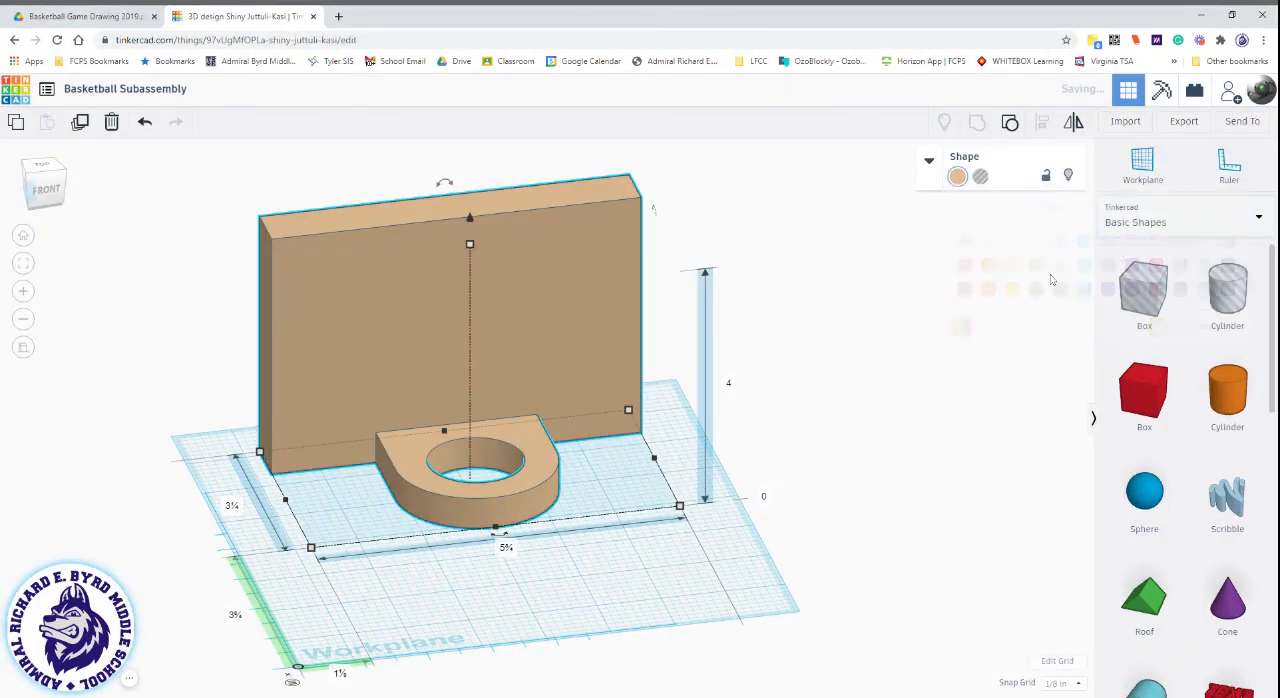
{"action": "left_click", "coordinate": [822, 394]}
{"action": "right_click_drag", "start_coordinate": [755, 409], "coordinate": [540, 532]}
Select the full web address of the Basketball Subassembly design.
{"action": "left_click_drag", "start_coordinate": [170, 40], "coordinate": [116, 40]}
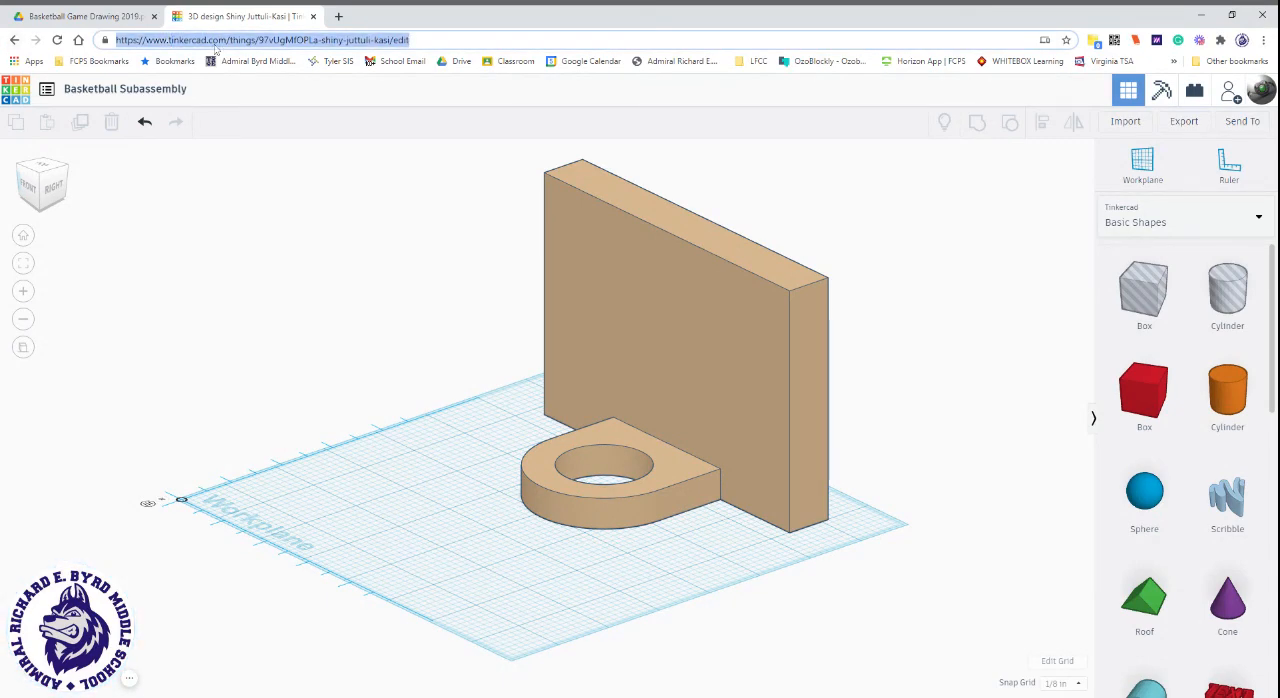